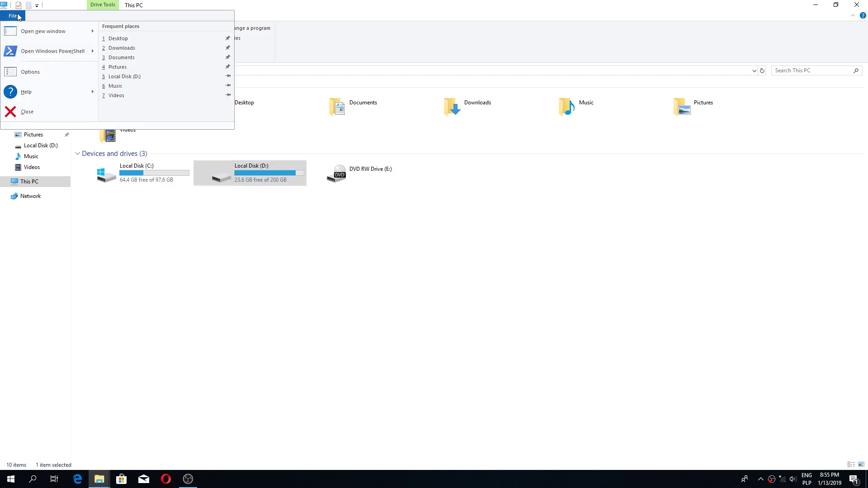
View the Windows version and build details in About Windows, then close the dialog.
{"action": "mouse_move", "coordinate": [48, 93]}
{"action": "left_click", "coordinate": [165, 53]}
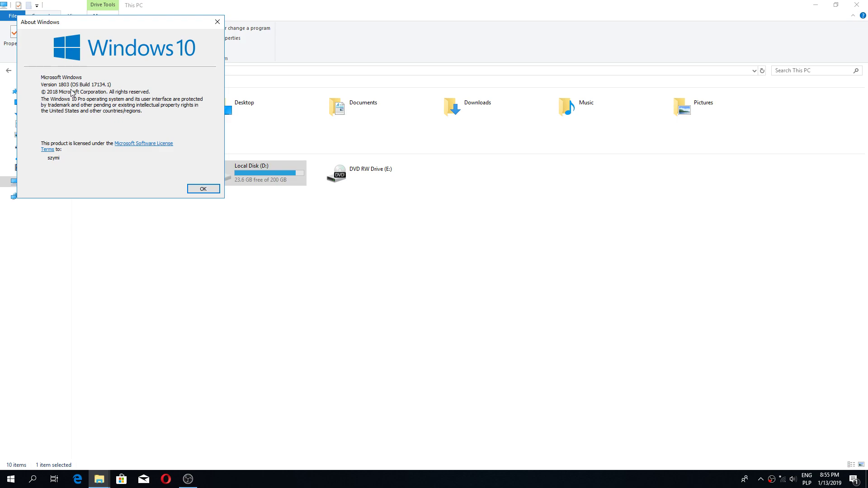
{"action": "left_click", "coordinate": [203, 188]}
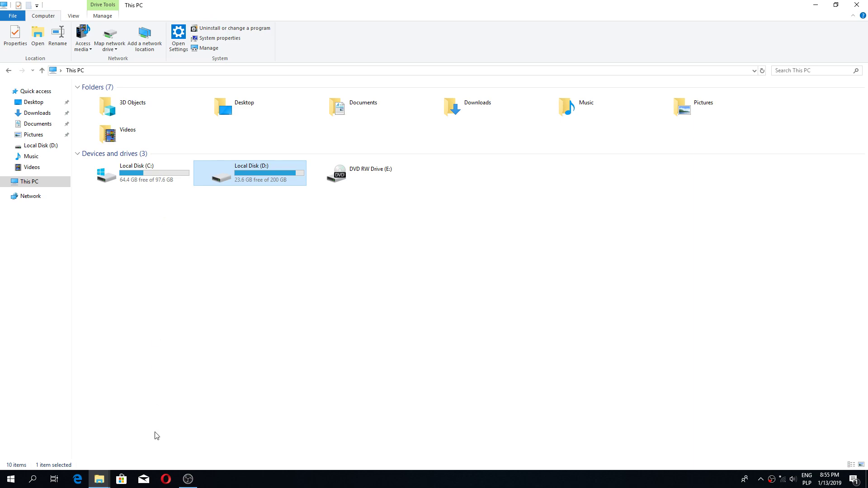
Open the task manager to look at the running processes and close it again.
{"action": "right_click", "coordinate": [279, 479]}
{"action": "left_click", "coordinate": [307, 444]}
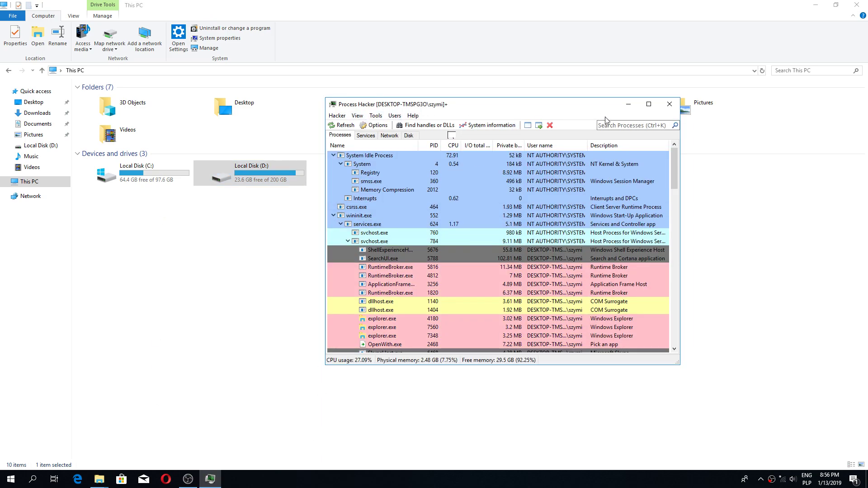
{"action": "left_click", "coordinate": [670, 104]}
Open the Proces Hacker 3.0 folder inside aplikacje 2019 on Local Disk (D:).
{"action": "double_click", "coordinate": [242, 175]}
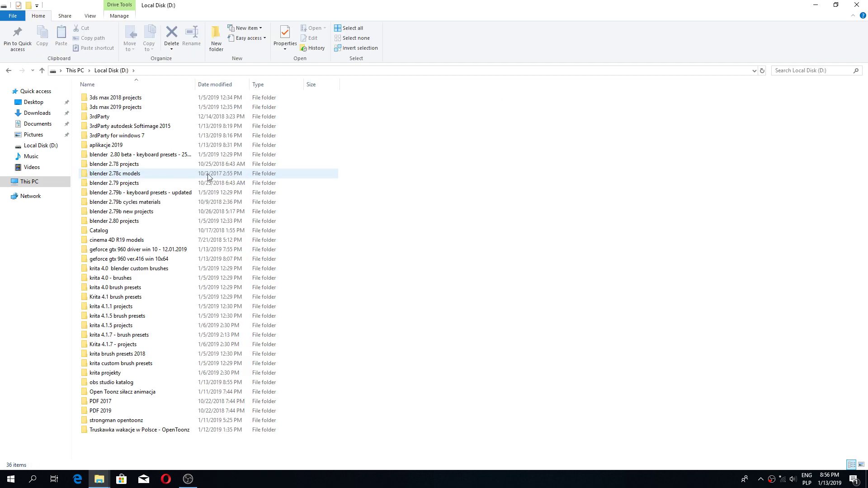
{"action": "double_click", "coordinate": [112, 145]}
{"action": "scroll", "coordinate": [181, 267], "scroll_direction": "down", "scroll_amount": 9}
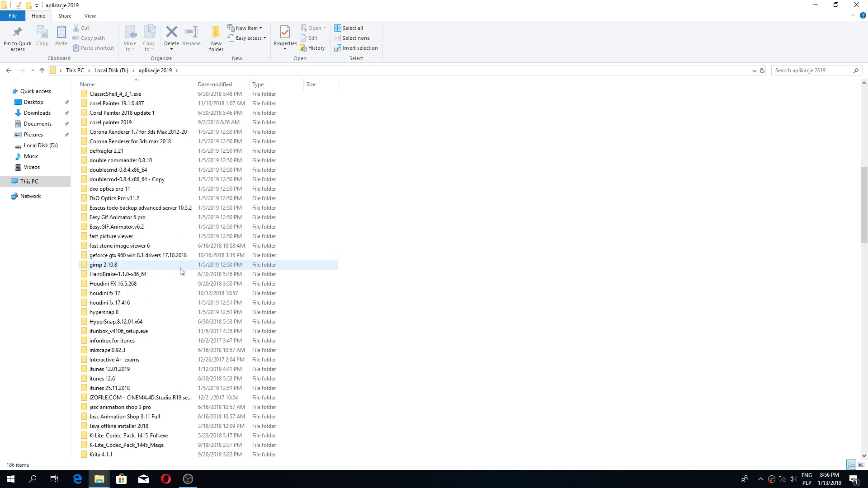
{"action": "scroll", "coordinate": [173, 318], "scroll_direction": "down", "scroll_amount": 12}
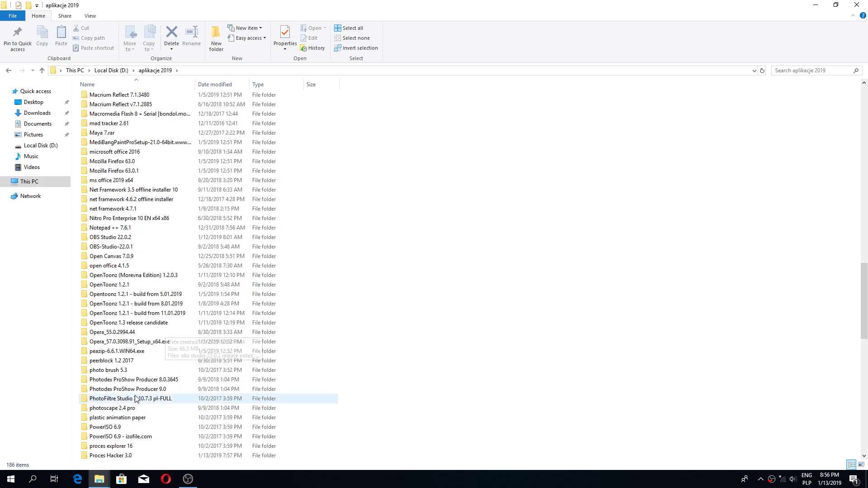
{"action": "scroll", "coordinate": [135, 395], "scroll_direction": "down", "scroll_amount": 3}
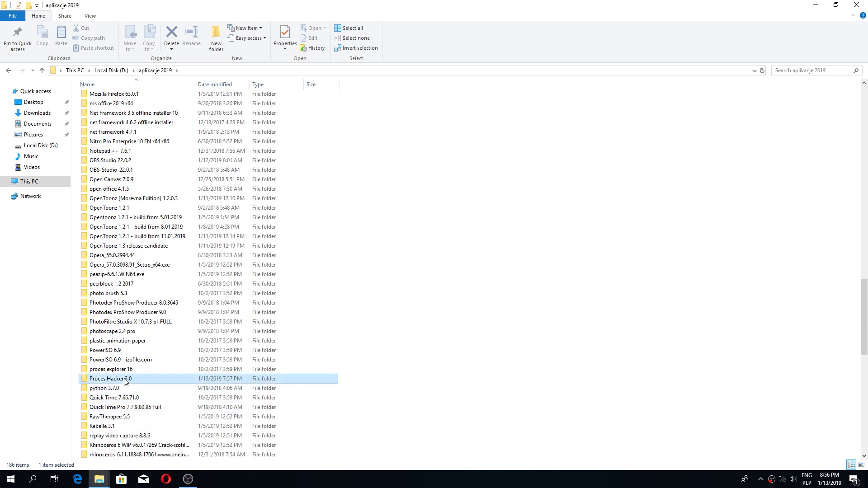
{"action": "double_click", "coordinate": [121, 379]}
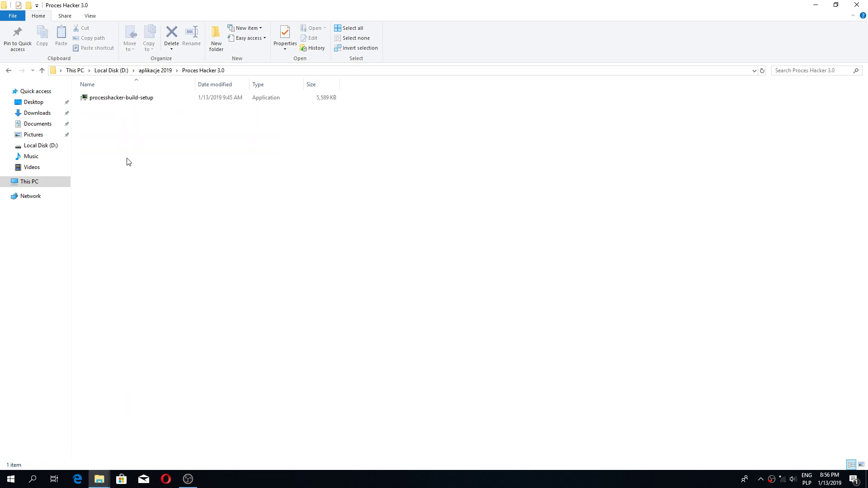
Check the compatibility settings in the properties of processhacker-build-setup and close them.
{"action": "right_click", "coordinate": [121, 102]}
{"action": "left_click", "coordinate": [112, 100]}
{"action": "right_click", "coordinate": [111, 99]}
{"action": "left_click", "coordinate": [109, 103]}
{"action": "right_click", "coordinate": [110, 100]}
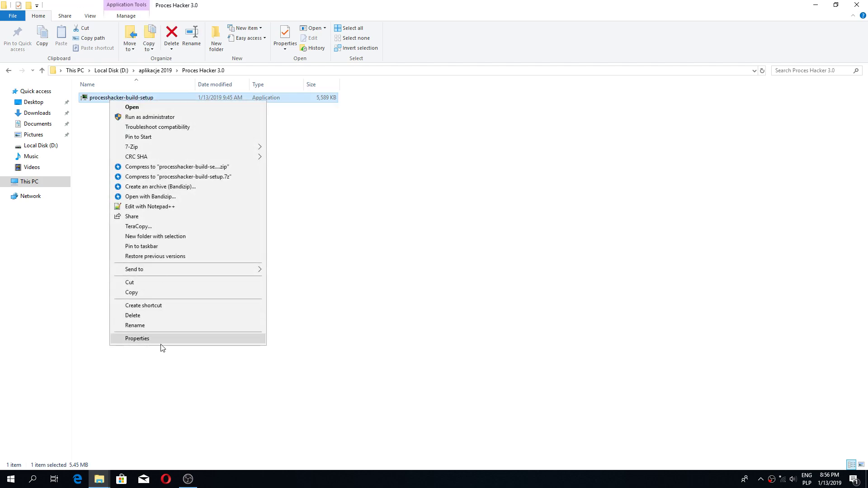
{"action": "left_click", "coordinate": [150, 338]}
{"action": "left_click", "coordinate": [154, 123]}
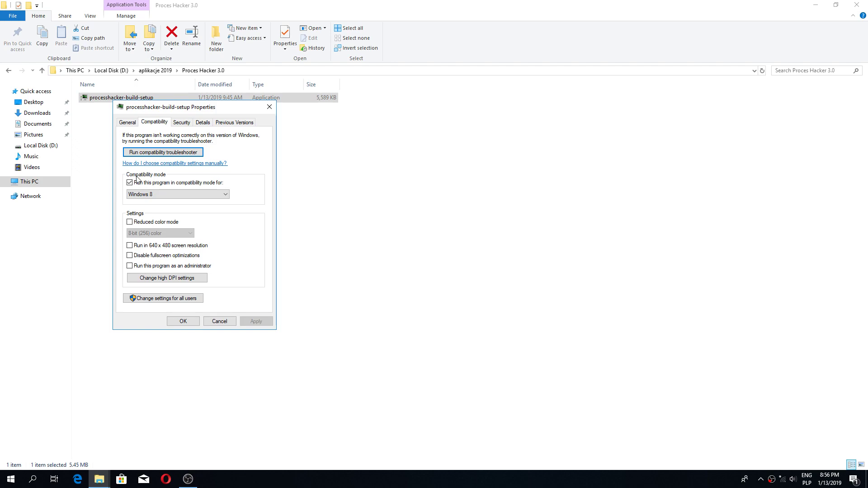
{"action": "left_click", "coordinate": [197, 325]}
Try to install Process Hacker to C:\Program Files\Process Hacker\ with the preset setup options, then exit the setup.
{"action": "double_click", "coordinate": [135, 98]}
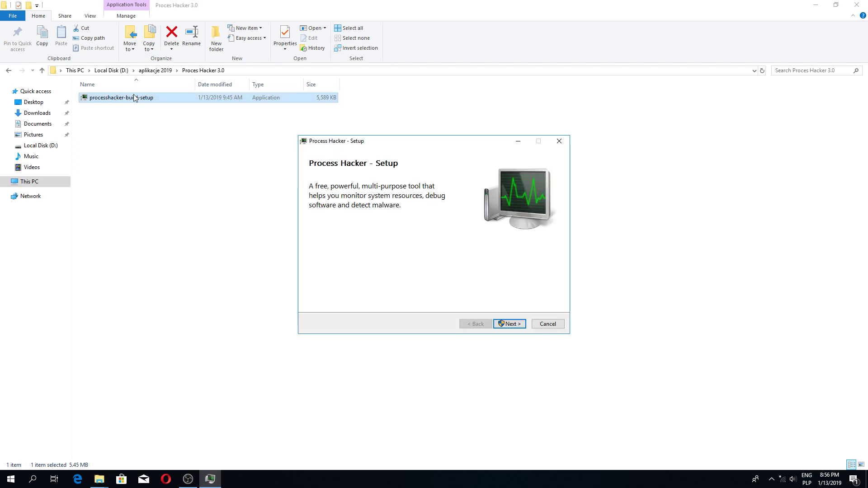
{"action": "left_click", "coordinate": [505, 326]}
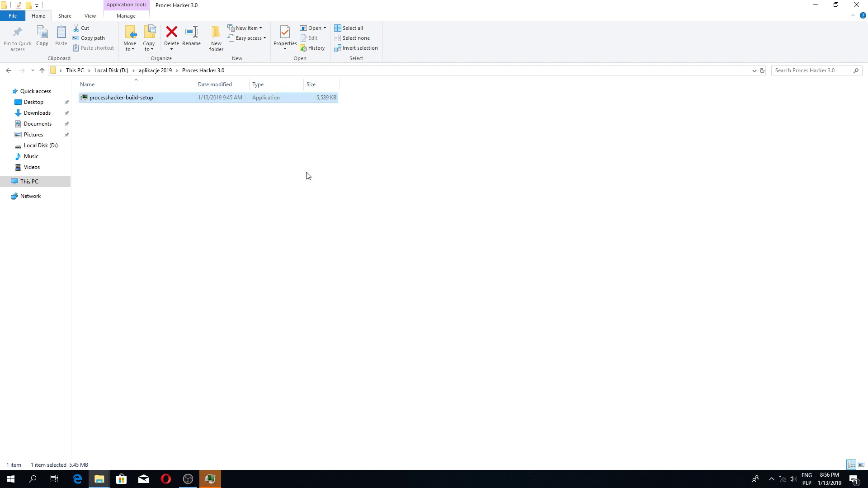
{"action": "left_click", "coordinate": [213, 483]}
{"action": "left_click", "coordinate": [505, 325]}
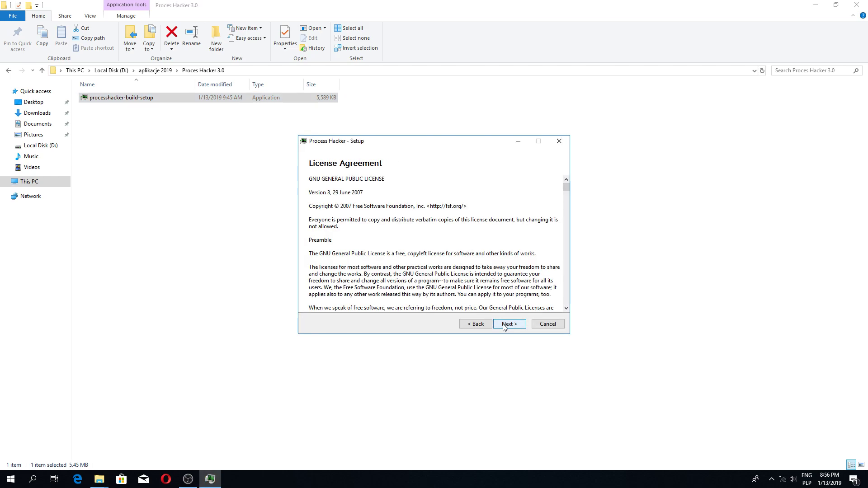
{"action": "left_click", "coordinate": [515, 326]}
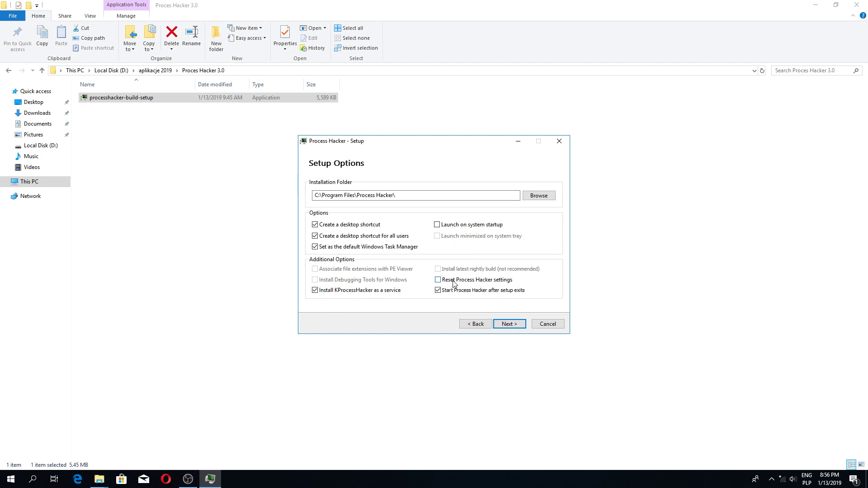
{"action": "left_click", "coordinate": [499, 322]}
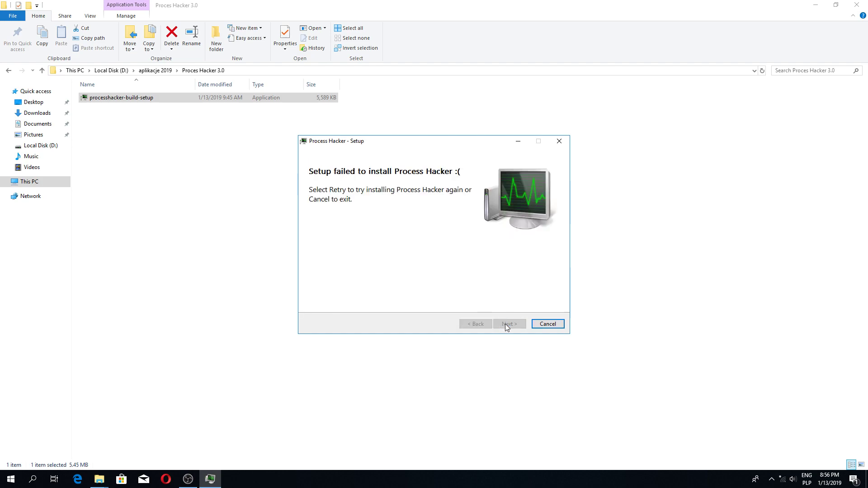
{"action": "left_click", "coordinate": [548, 324]}
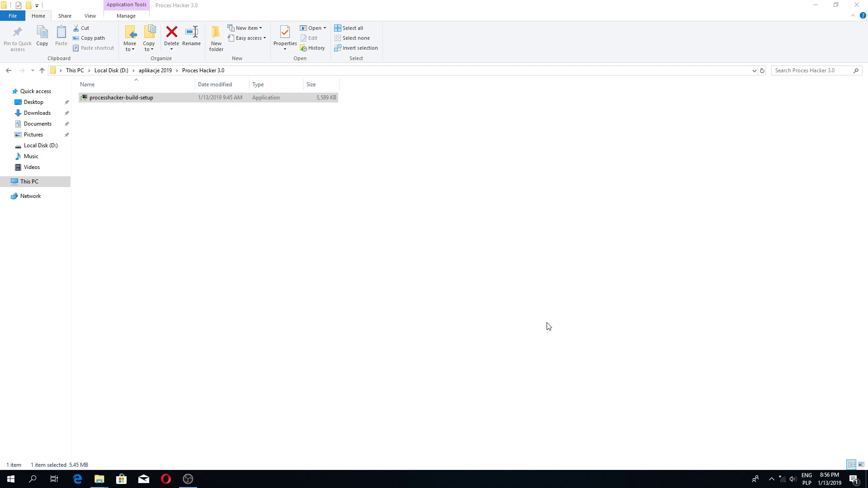
Run processhacker-build-setup again and install Process Hacker to C:\Program Files\Process Hacker\ with the preset options.
{"action": "double_click", "coordinate": [143, 101]}
{"action": "left_click", "coordinate": [509, 323]}
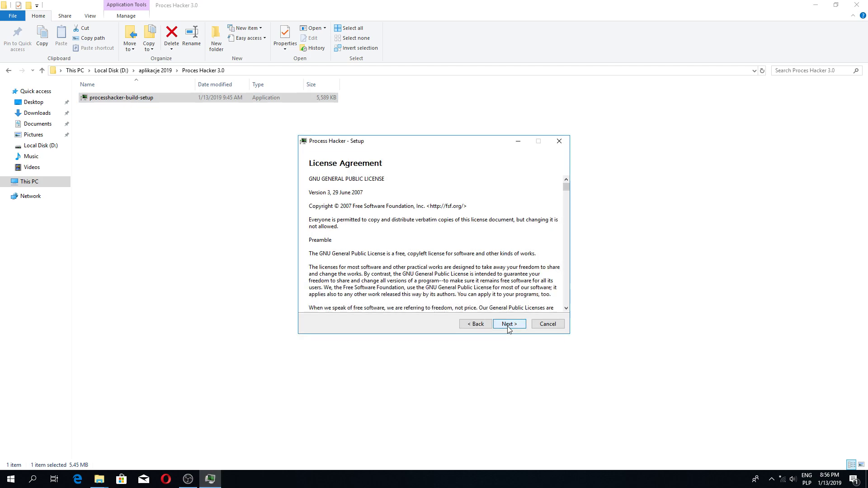
{"action": "left_click", "coordinate": [509, 324]}
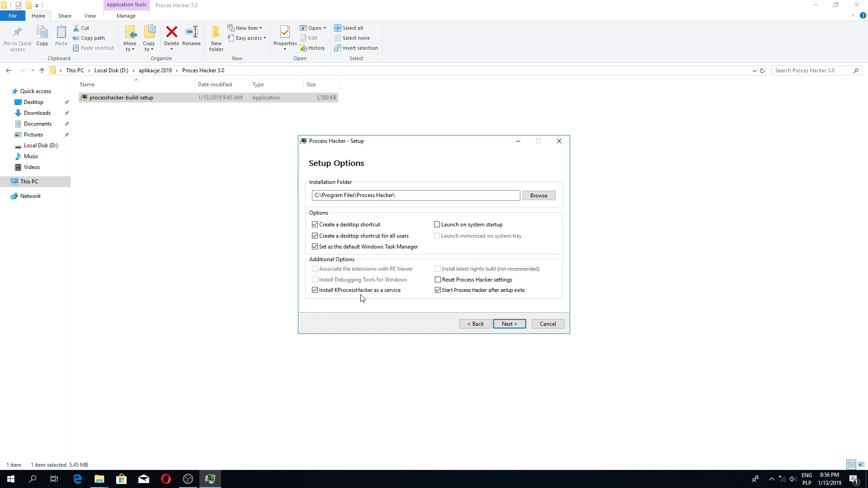
{"action": "left_click", "coordinate": [510, 326]}
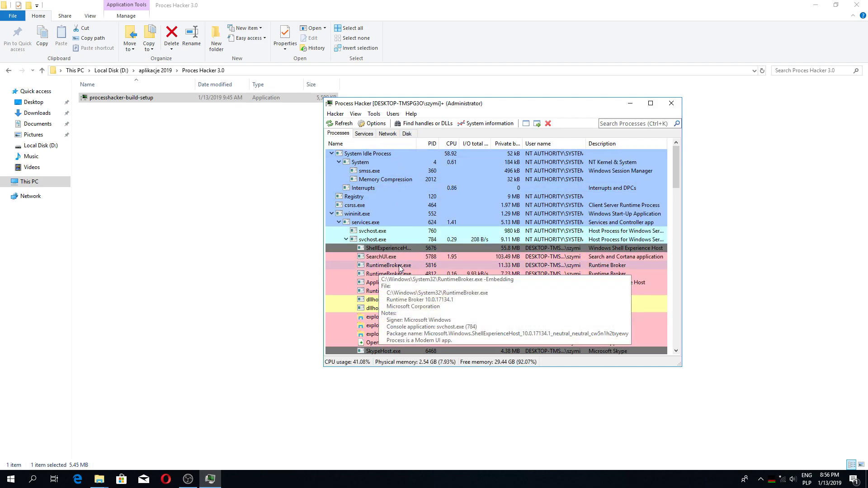
Stop the BITS (Background Intelligent Transfer Service) service in Process Hacker's services list.
{"action": "scroll", "coordinate": [419, 299], "scroll_direction": "down", "scroll_amount": 3}
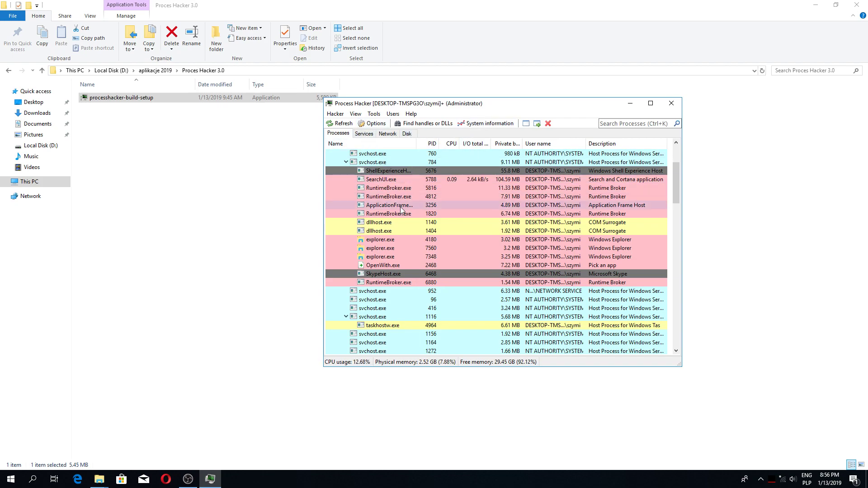
{"action": "left_click", "coordinate": [365, 134]}
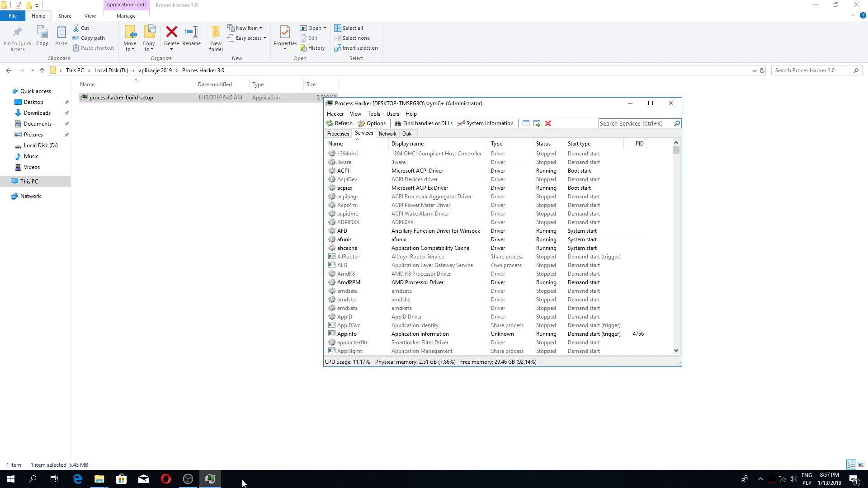
{"action": "mouse_move", "coordinate": [386, 257]}
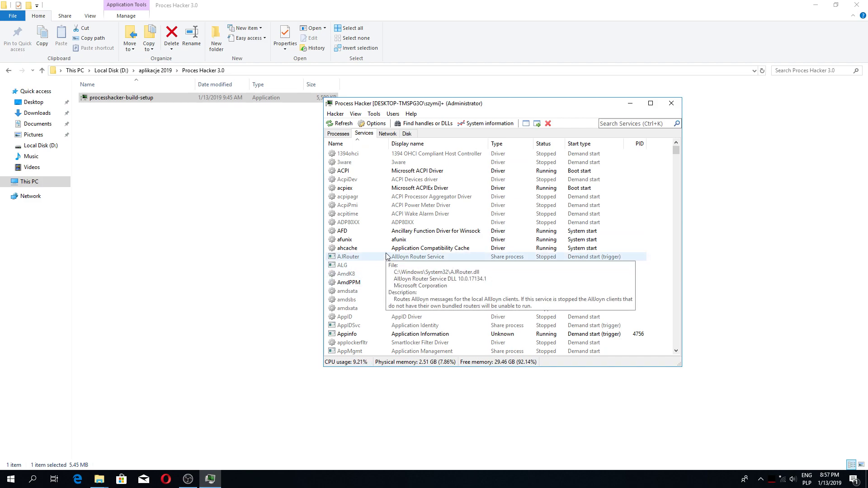
{"action": "scroll", "coordinate": [386, 257], "scroll_direction": "down", "scroll_amount": 5}
{"action": "scroll", "coordinate": [378, 314], "scroll_direction": "down", "scroll_amount": 3}
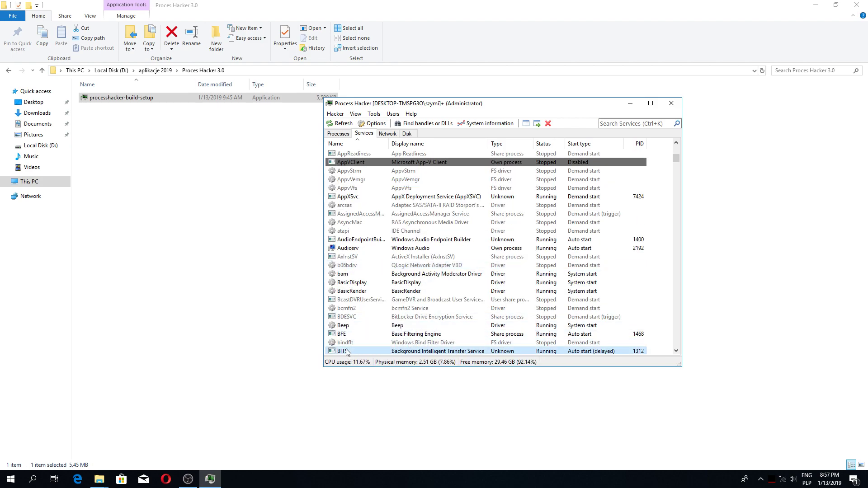
{"action": "right_click", "coordinate": [347, 352]}
{"action": "left_click", "coordinate": [364, 375]}
Open the properties of the BITS service and set its start type to Disabled.
{"action": "right_click", "coordinate": [352, 351]}
{"action": "left_click", "coordinate": [383, 419]}
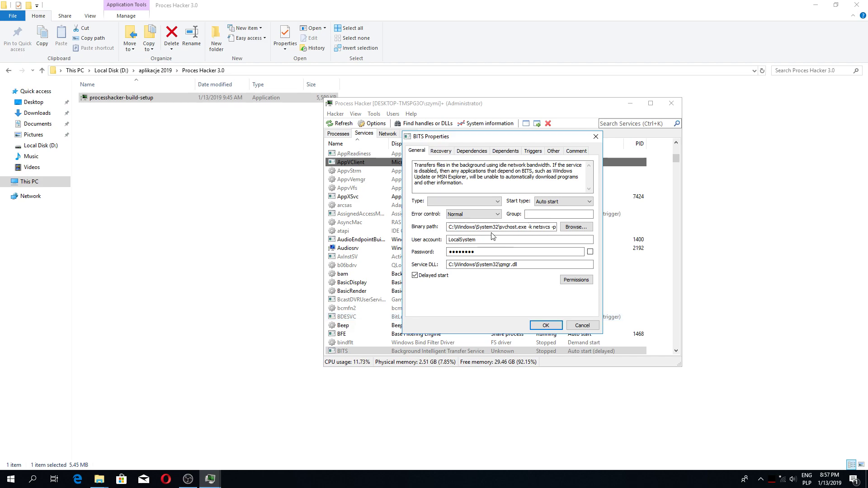
{"action": "left_click", "coordinate": [566, 202]}
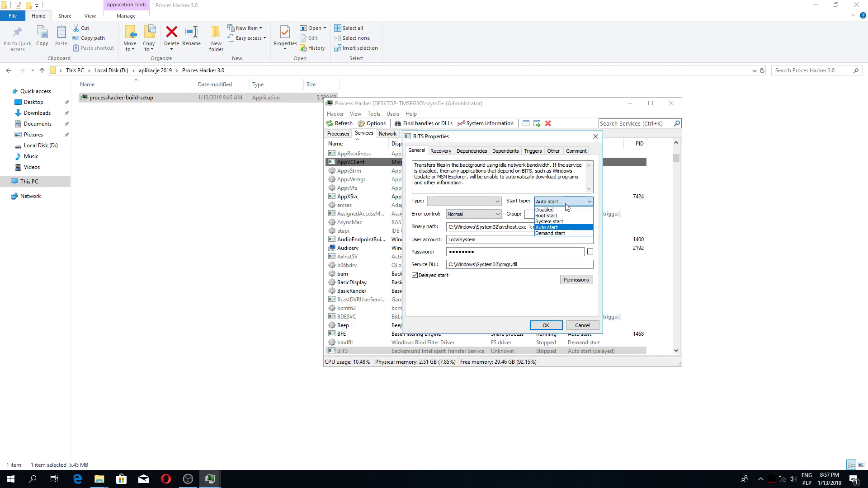
{"action": "left_click", "coordinate": [547, 210]}
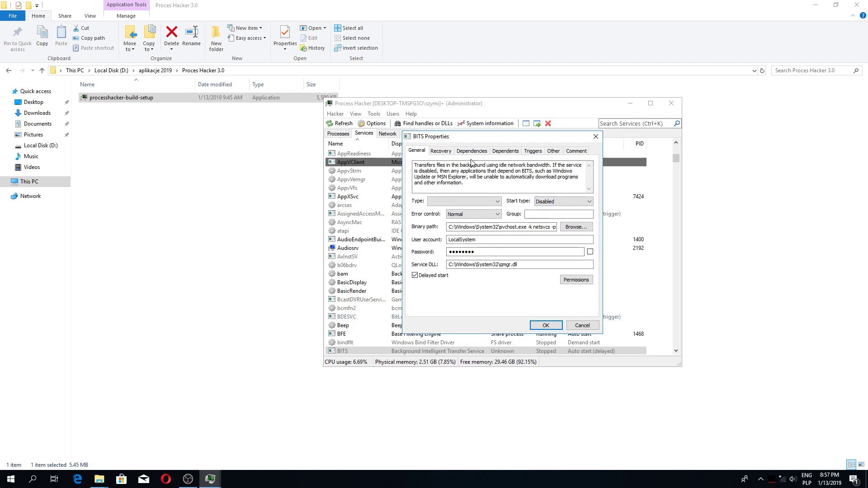
Set the BITS recovery actions for first and second failure to Take no action and apply the service changes.
{"action": "left_click", "coordinate": [444, 152]}
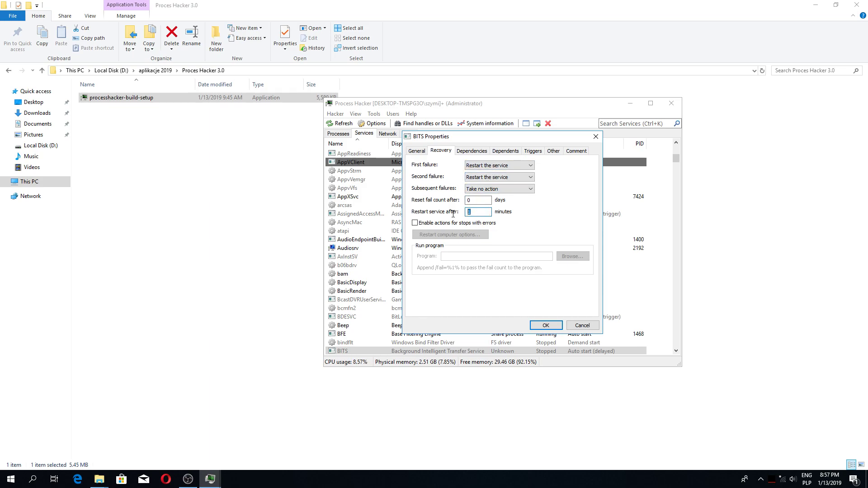
{"action": "left_click", "coordinate": [500, 165]}
{"action": "left_click", "coordinate": [483, 173]}
{"action": "left_click", "coordinate": [497, 177]}
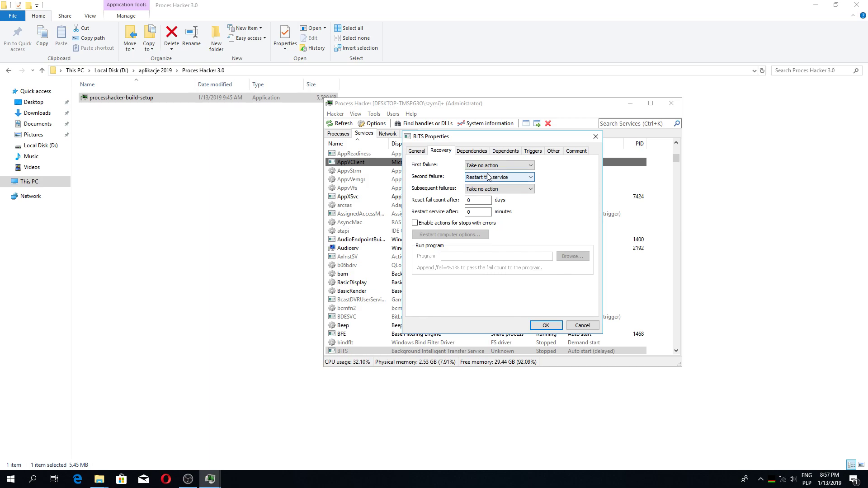
{"action": "left_click", "coordinate": [493, 187]}
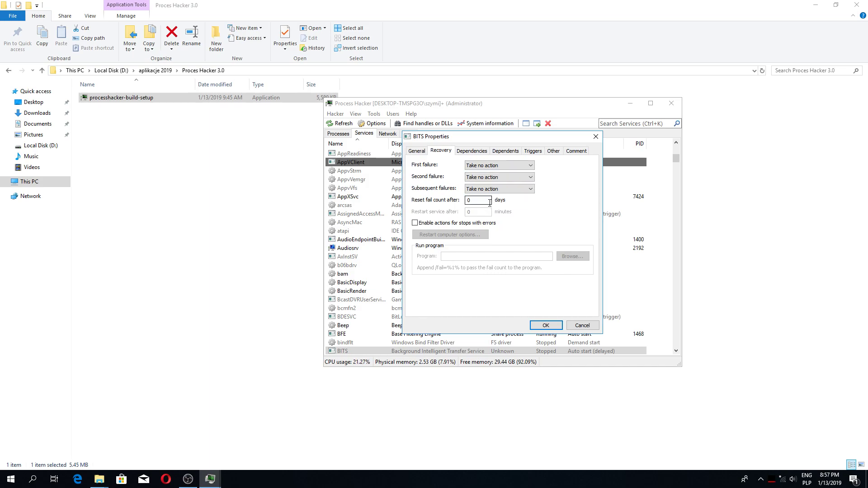
{"action": "left_click", "coordinate": [546, 326]}
Review the general and recovery settings in the BITS service properties and close the dialog.
{"action": "right_click", "coordinate": [350, 351]}
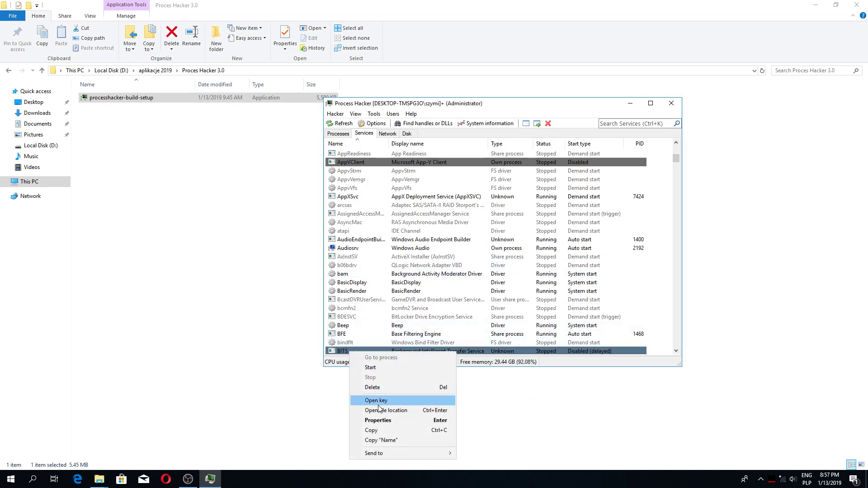
{"action": "left_click", "coordinate": [378, 420]}
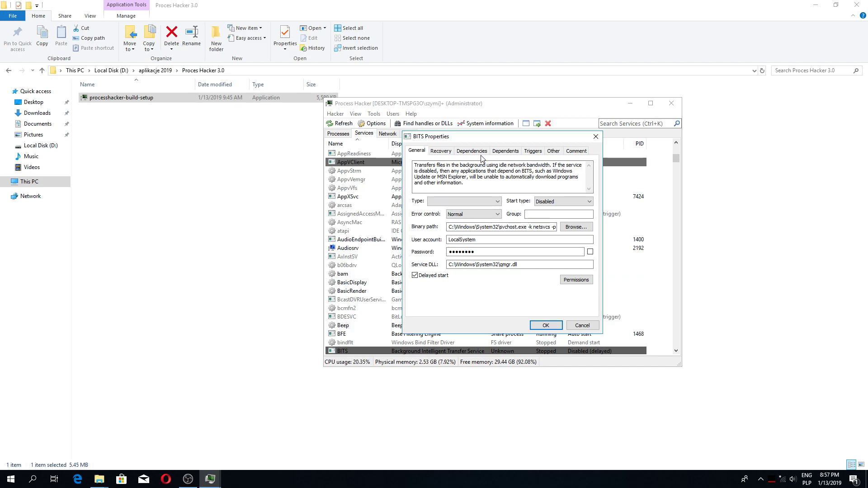
{"action": "left_click", "coordinate": [440, 151]}
{"action": "left_click", "coordinate": [594, 137]}
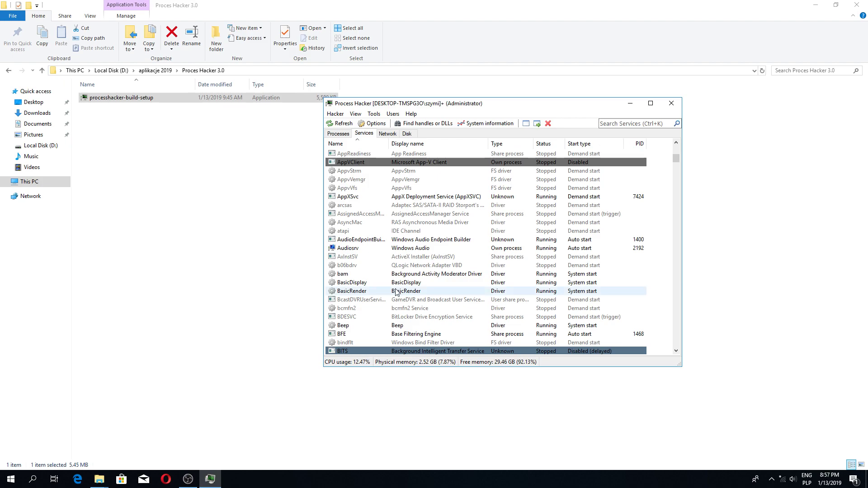
Look further through the services list and sort it by display name.
{"action": "scroll", "coordinate": [396, 282], "scroll_direction": "down", "scroll_amount": 8}
{"action": "scroll", "coordinate": [397, 282], "scroll_direction": "down", "scroll_amount": 2}
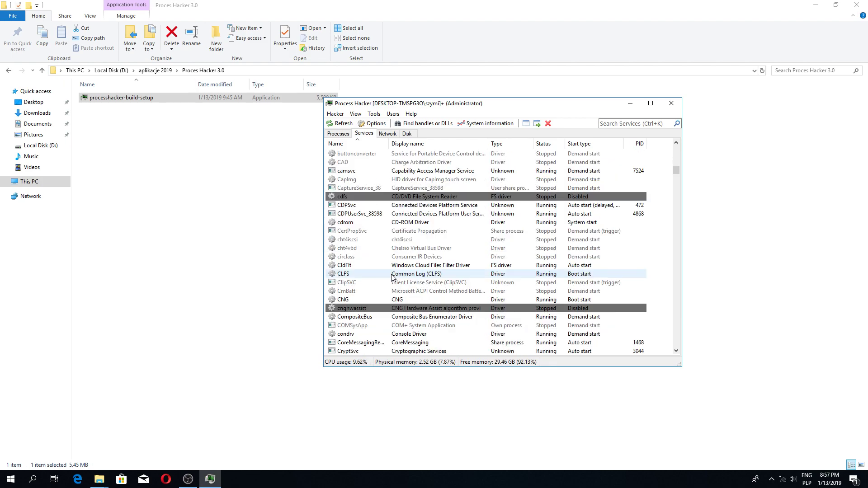
{"action": "scroll", "coordinate": [392, 277], "scroll_direction": "down", "scroll_amount": 3}
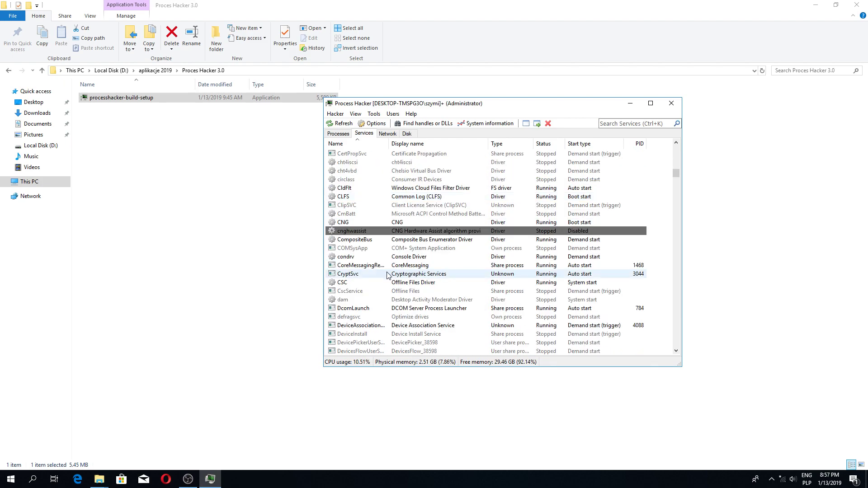
{"action": "left_click", "coordinate": [413, 144]}
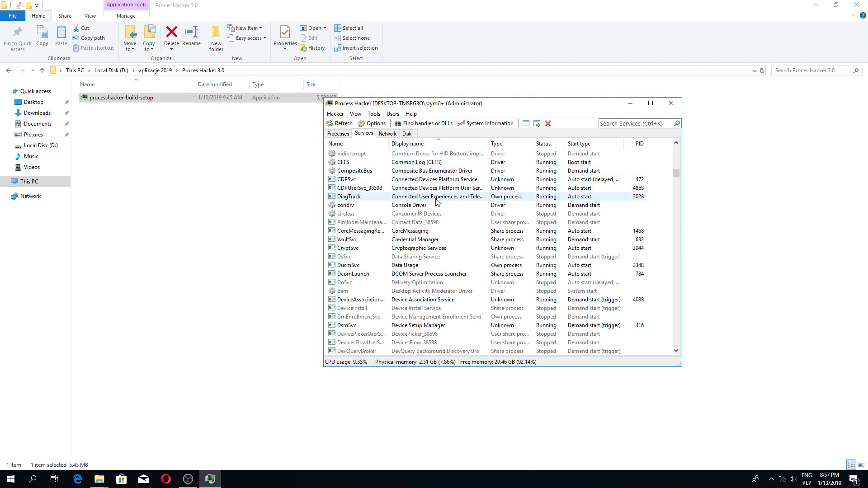
Widen the display name column and stop the Connected User Experiences and Telemetry service (DiagTrack).
{"action": "left_click_drag", "start_coordinate": [484, 147], "coordinate": [610, 145]}
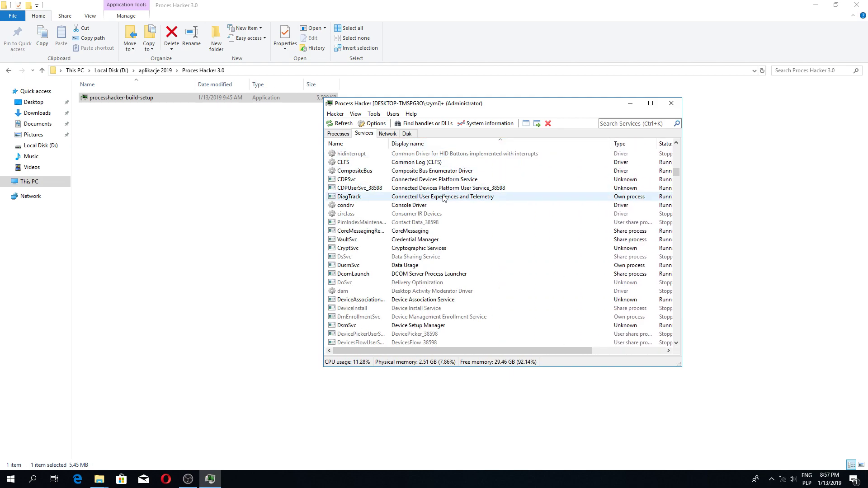
{"action": "left_click", "coordinate": [356, 199]}
{"action": "mouse_move", "coordinate": [359, 199]}
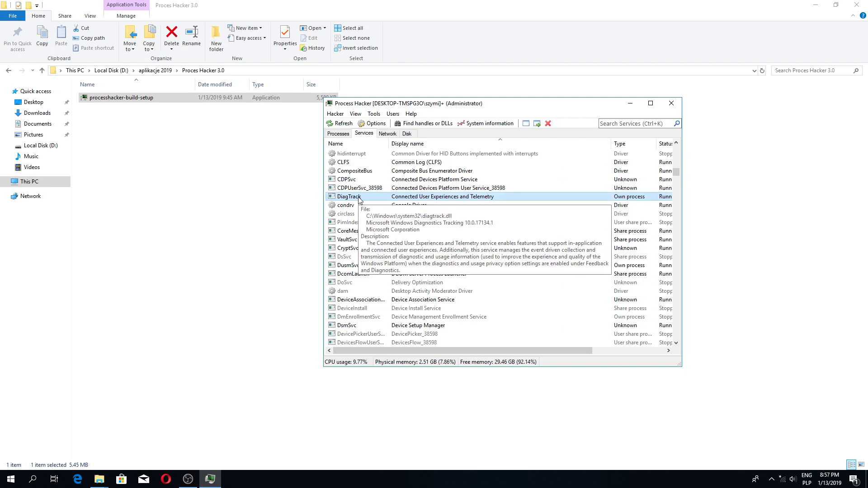
{"action": "right_click", "coordinate": [437, 196]}
{"action": "left_click", "coordinate": [450, 221]}
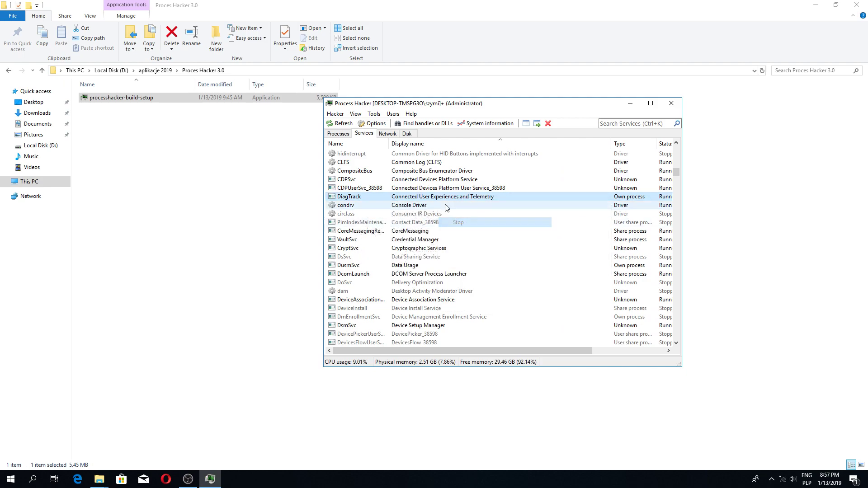
Open the properties of the DiagTrack service and set its start type to Disabled.
{"action": "right_click", "coordinate": [442, 197]}
{"action": "left_click", "coordinate": [458, 266]}
{"action": "left_click", "coordinate": [551, 202]}
{"action": "left_click", "coordinate": [556, 208]}
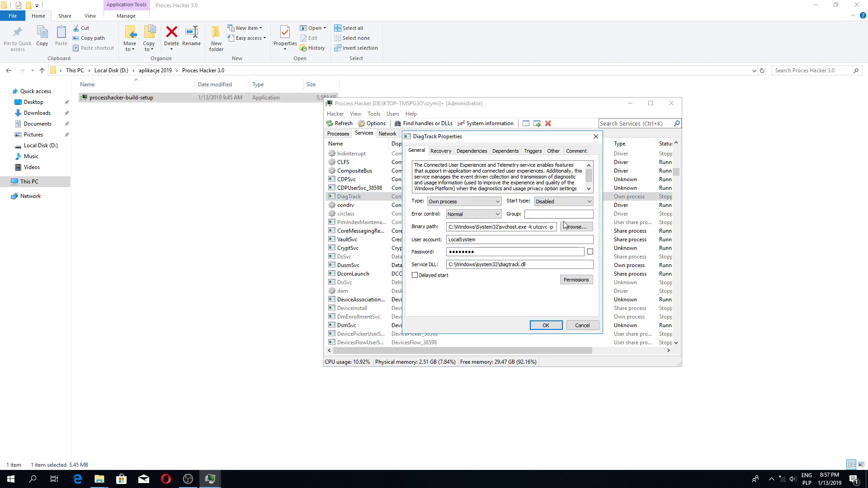
Set DiagTrack's first and second failure actions to Take no action and its fail count reset to 0 days, and apply the changes.
{"action": "left_click", "coordinate": [441, 151]}
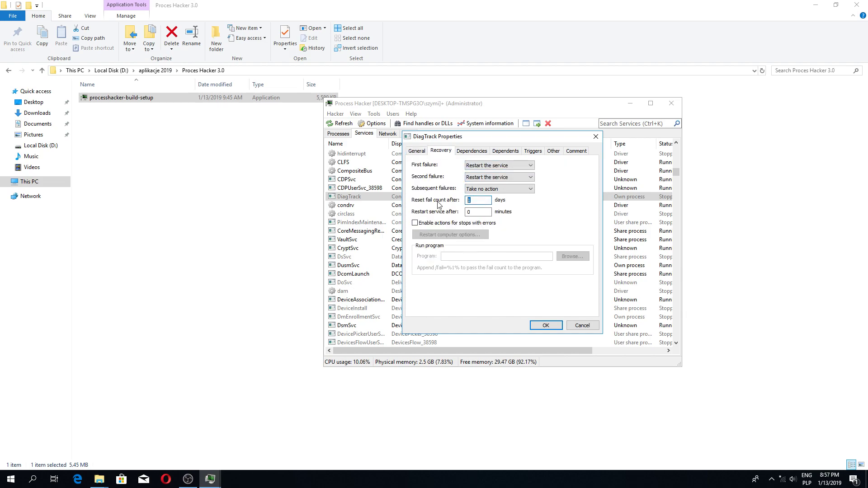
{"action": "left_click", "coordinate": [497, 166]}
{"action": "left_click", "coordinate": [483, 172]}
{"action": "left_click", "coordinate": [485, 178]}
{"action": "left_click", "coordinate": [486, 183]}
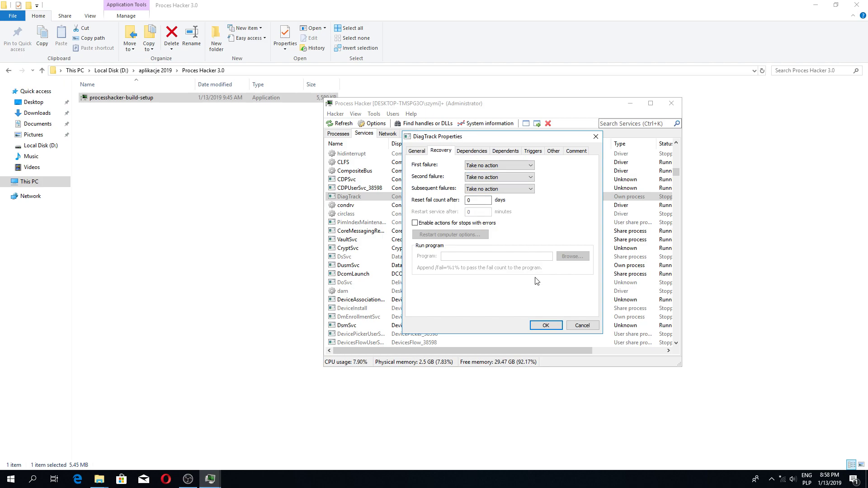
{"action": "left_click", "coordinate": [544, 330]}
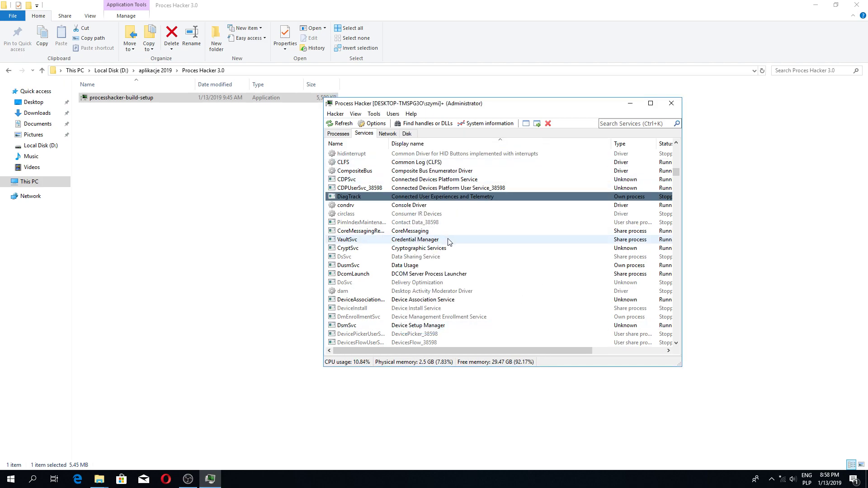
Find the Superfetch service (SysMain) in the services list and stop it.
{"action": "scroll", "coordinate": [437, 257], "scroll_direction": "down", "scroll_amount": 4}
{"action": "scroll", "coordinate": [429, 249], "scroll_direction": "down", "scroll_amount": 7}
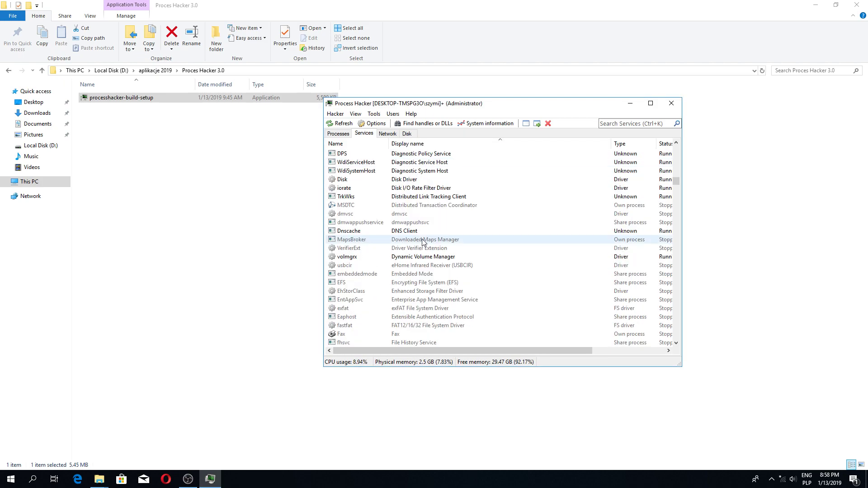
{"action": "scroll", "coordinate": [423, 241], "scroll_direction": "down", "scroll_amount": 20}
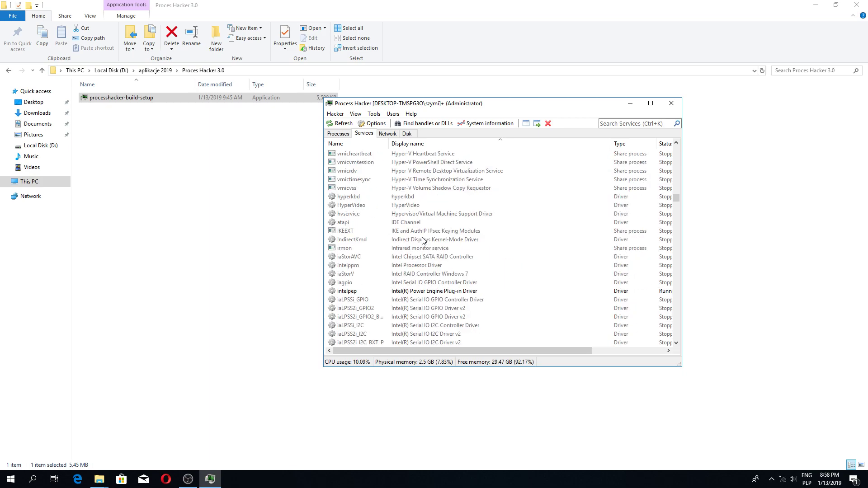
{"action": "left_click_drag", "start_coordinate": [676, 200], "coordinate": [665, 291]}
{"action": "scroll", "coordinate": [664, 291], "scroll_direction": "down", "scroll_amount": 5}
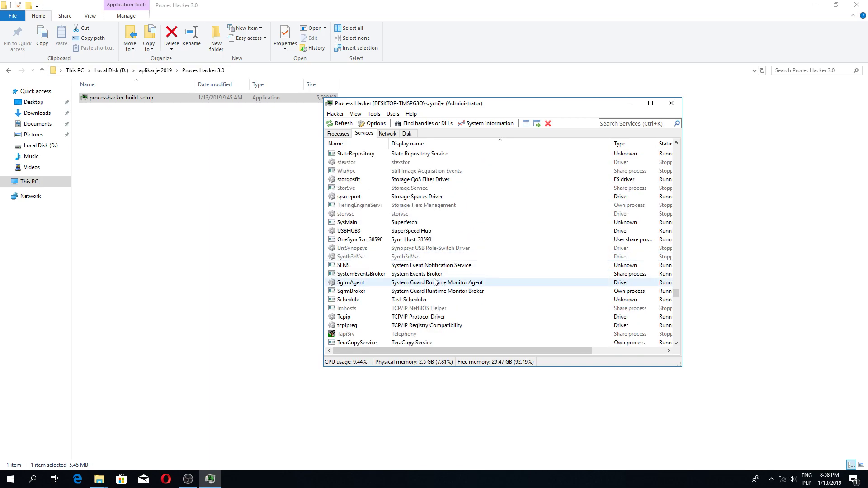
{"action": "right_click", "coordinate": [414, 224]}
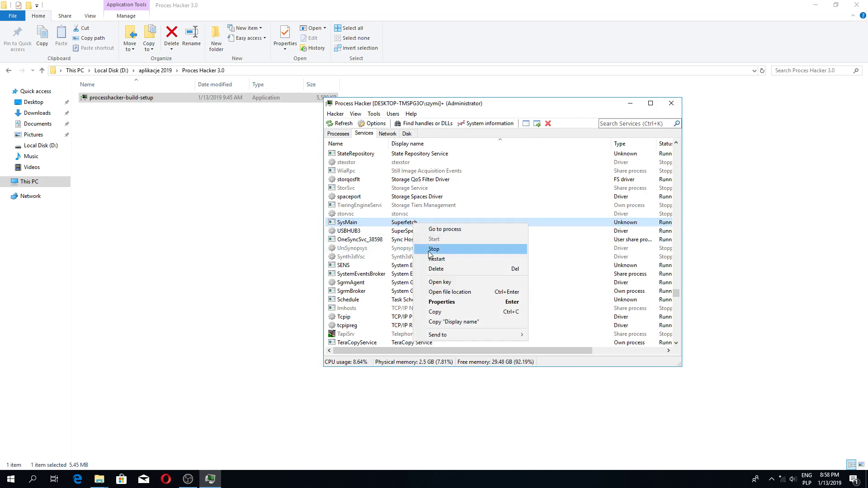
{"action": "left_click", "coordinate": [432, 250]}
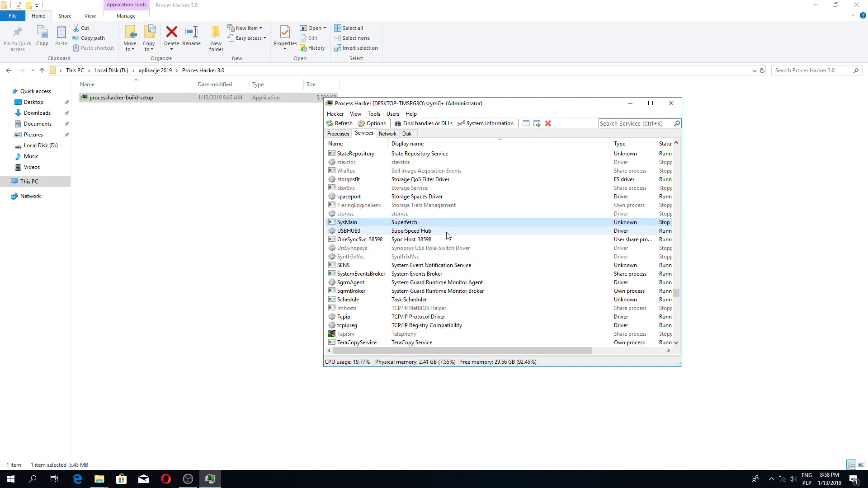
Open the properties of the SysMain service and set its start type to Disabled.
{"action": "right_click", "coordinate": [405, 224]}
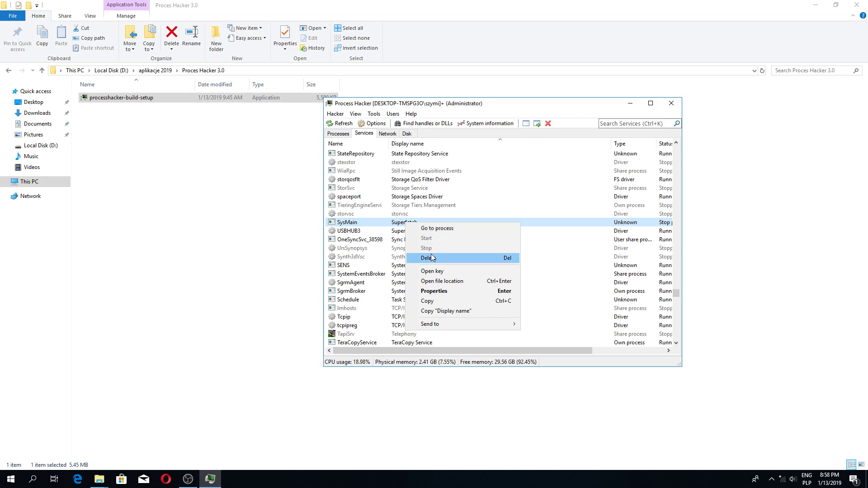
{"action": "left_click", "coordinate": [444, 291]}
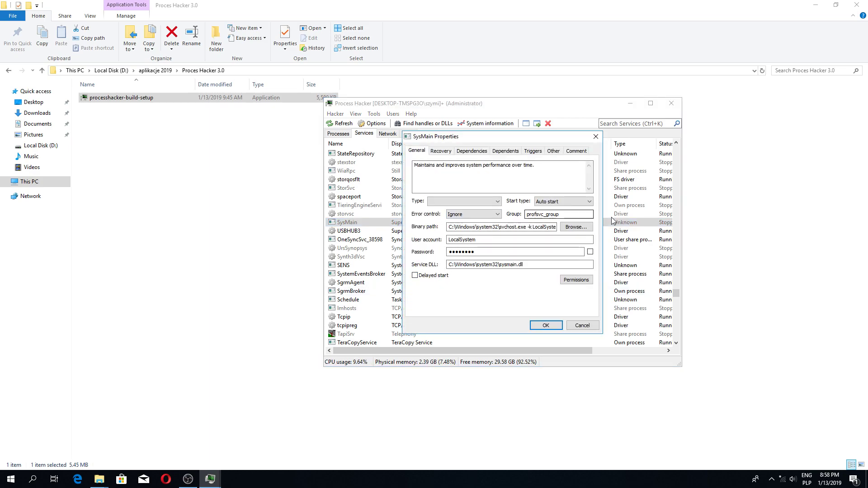
{"action": "left_click", "coordinate": [572, 200]}
{"action": "left_click", "coordinate": [565, 227]}
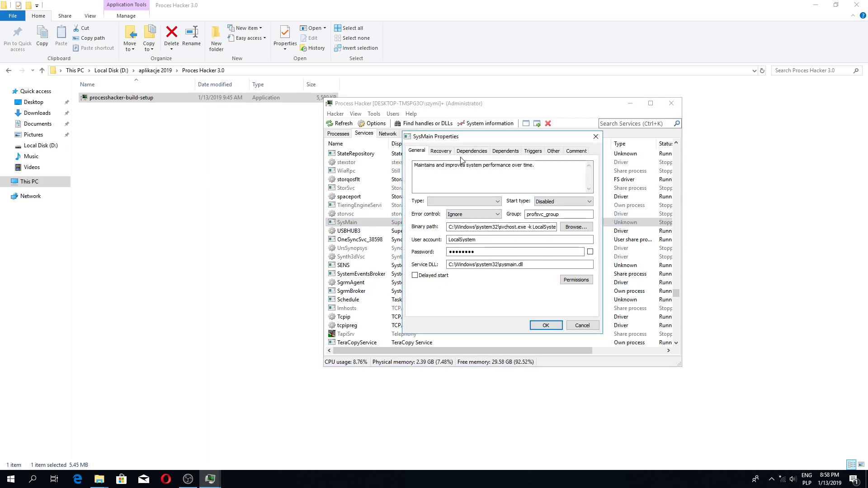
Set SysMain's fail count reset and restart delay to 0 and its first and second failure actions to Take no action, and apply.
{"action": "left_click", "coordinate": [447, 153]}
{"action": "double_click", "coordinate": [468, 200]}
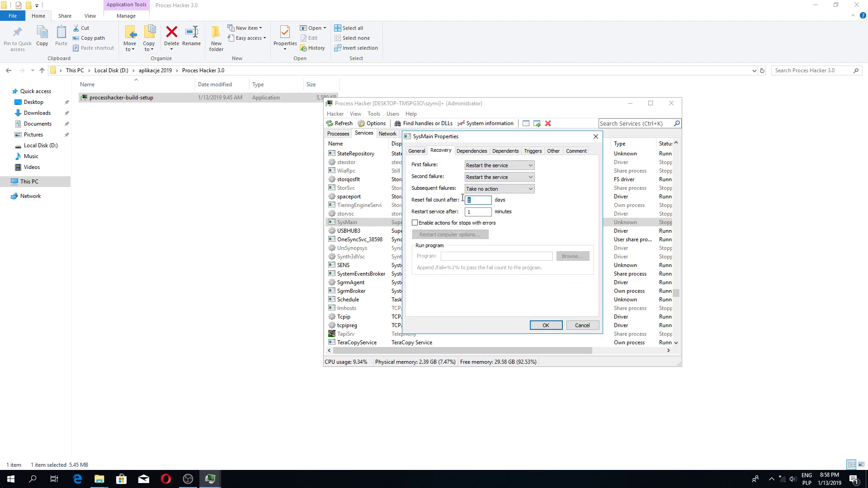
{"action": "type", "text": "0"}
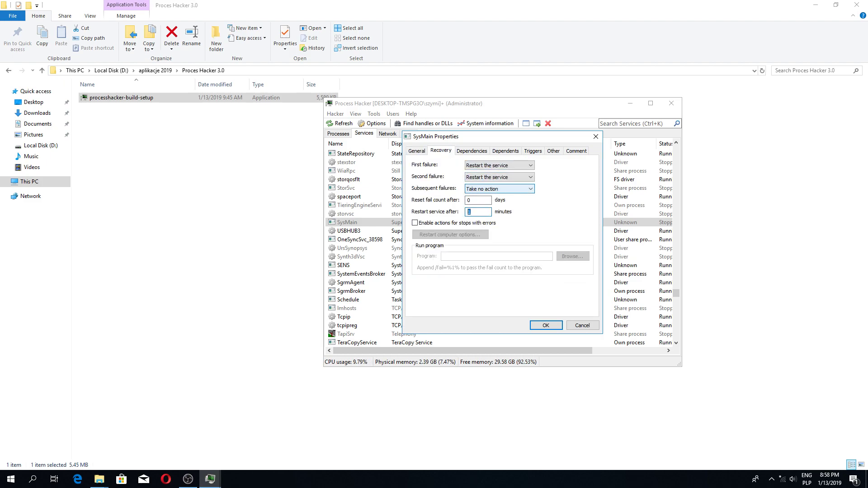
{"action": "left_click", "coordinate": [497, 165]}
{"action": "left_click", "coordinate": [493, 173]}
{"action": "left_click", "coordinate": [494, 177]}
{"action": "left_click", "coordinate": [495, 186]}
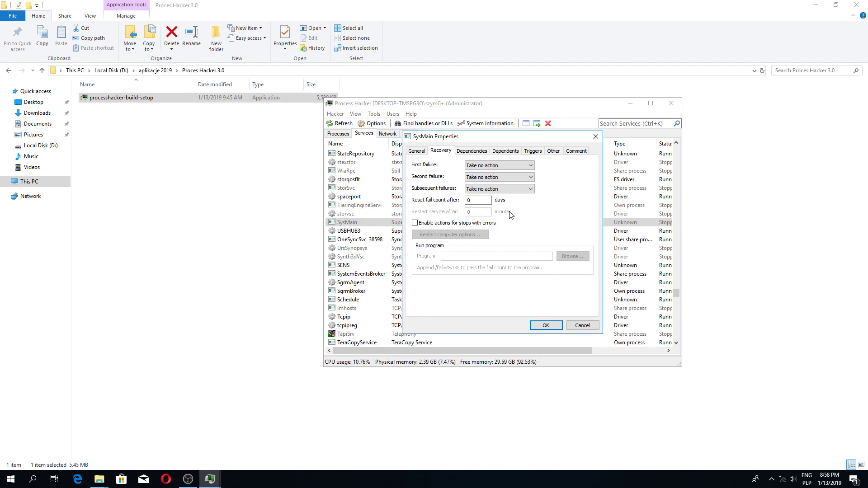
{"action": "left_click", "coordinate": [544, 326]}
Find the Windows Search service (WSearch) near the end of the services list and stop it.
{"action": "scroll", "coordinate": [435, 262], "scroll_direction": "down", "scroll_amount": 20}
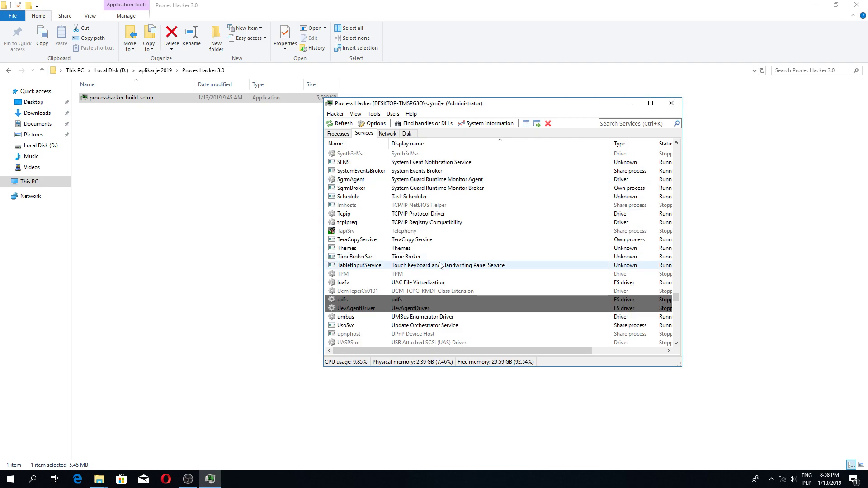
{"action": "scroll", "coordinate": [436, 262], "scroll_direction": "down", "scroll_amount": 8}
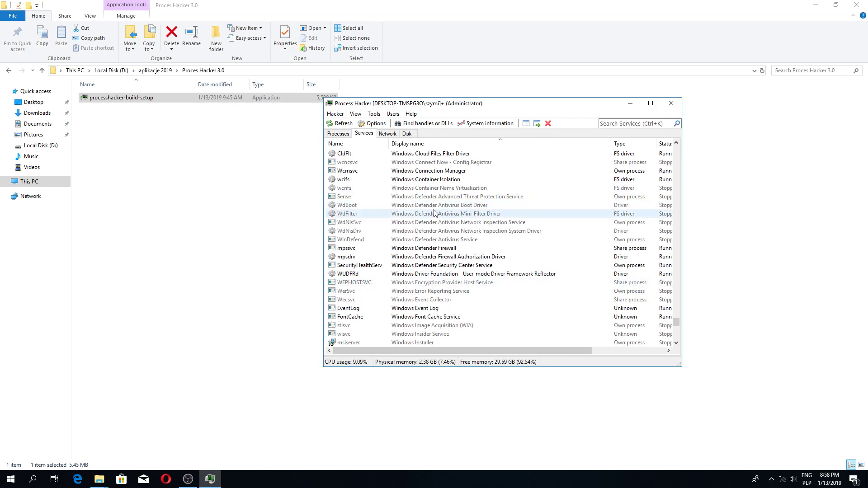
{"action": "scroll", "coordinate": [455, 284], "scroll_direction": "down", "scroll_amount": 2}
{"action": "scroll", "coordinate": [449, 281], "scroll_direction": "down", "scroll_amount": 6}
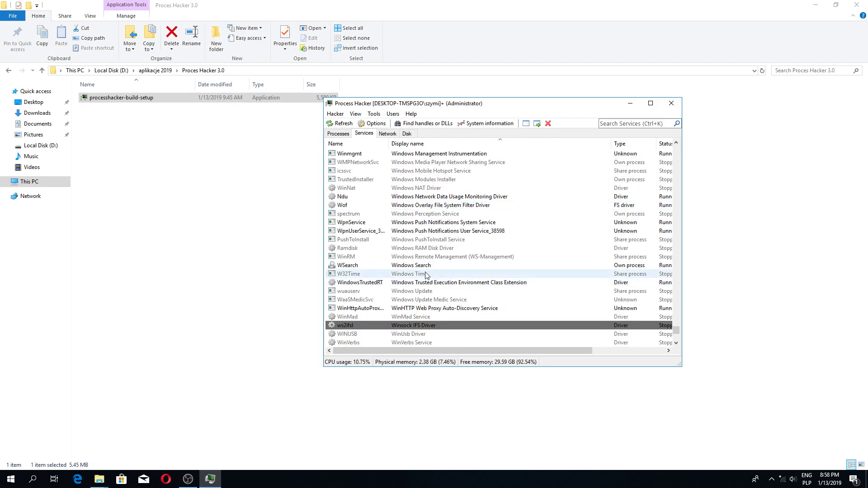
{"action": "right_click", "coordinate": [421, 268]}
{"action": "left_click", "coordinate": [435, 291]}
Open the properties of the WSearch service and set its start type to Disabled.
{"action": "right_click", "coordinate": [425, 268]}
{"action": "left_click", "coordinate": [448, 334]}
{"action": "left_click", "coordinate": [548, 203]}
{"action": "left_click", "coordinate": [549, 210]}
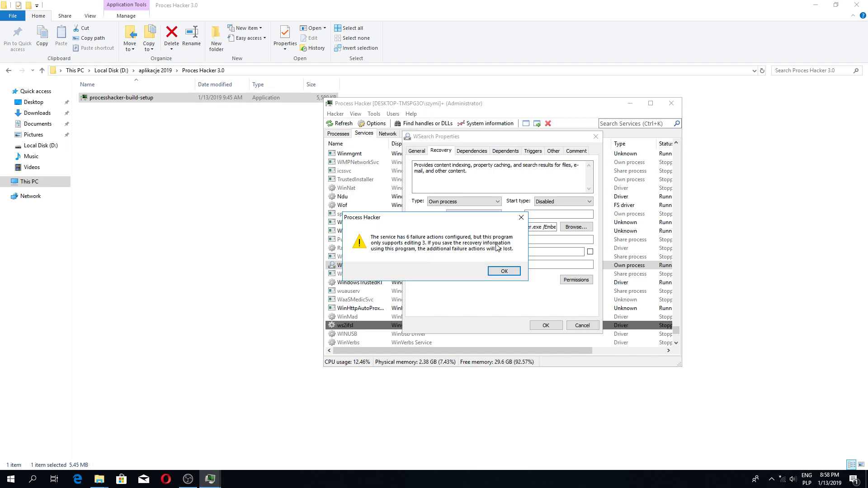
Set all three WSearch failure actions to Take no action and the fail count reset to 0 days, and apply the changes.
{"action": "left_click", "coordinate": [502, 269]}
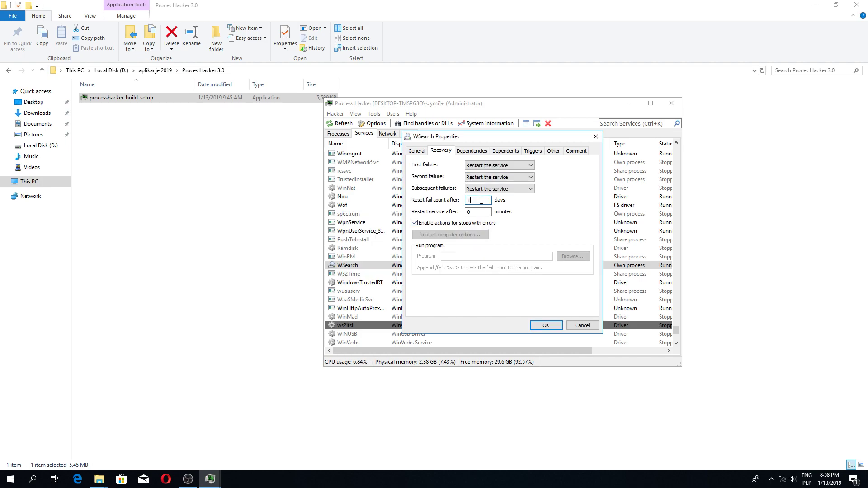
{"action": "left_click", "coordinate": [498, 165]}
{"action": "left_click", "coordinate": [486, 172]}
{"action": "left_click", "coordinate": [497, 177]}
{"action": "left_click", "coordinate": [493, 187]}
{"action": "left_click", "coordinate": [493, 189]}
{"action": "left_click", "coordinate": [493, 198]}
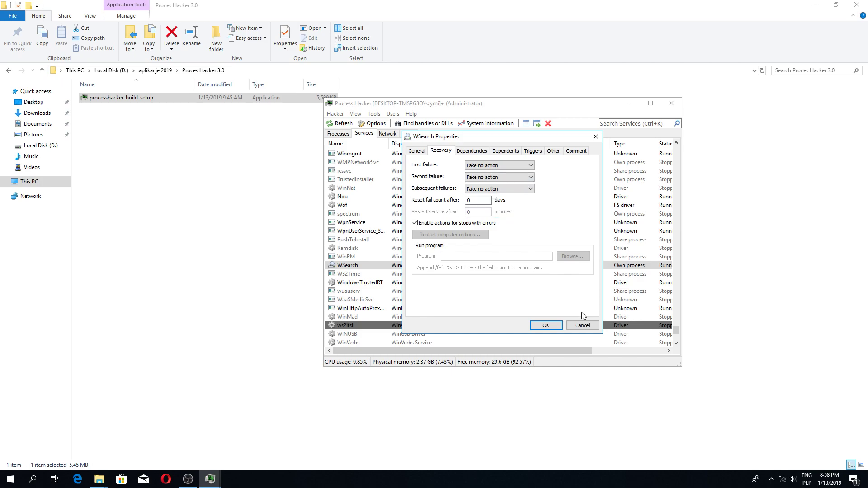
{"action": "left_click", "coordinate": [546, 326]}
Open the properties of the Windows Update service (wuauserv) and set its start type to Disabled.
{"action": "scroll", "coordinate": [448, 282], "scroll_direction": "down", "scroll_amount": 5}
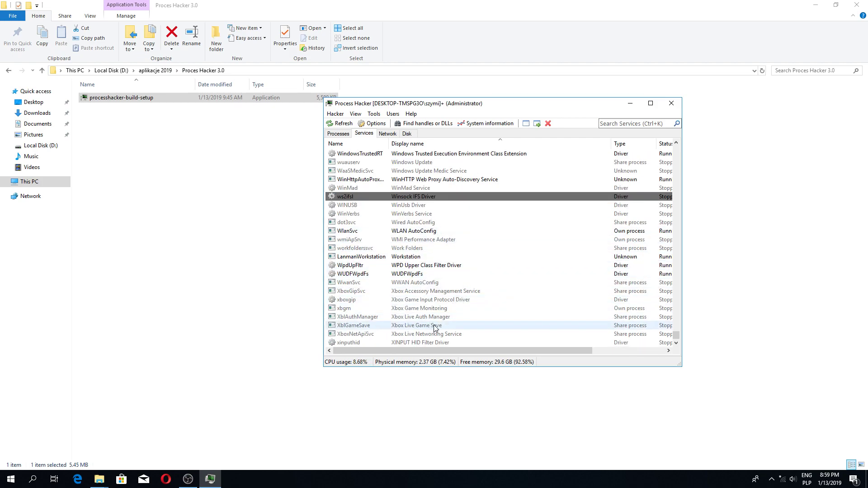
{"action": "scroll", "coordinate": [461, 319], "scroll_direction": "up", "scroll_amount": 1}
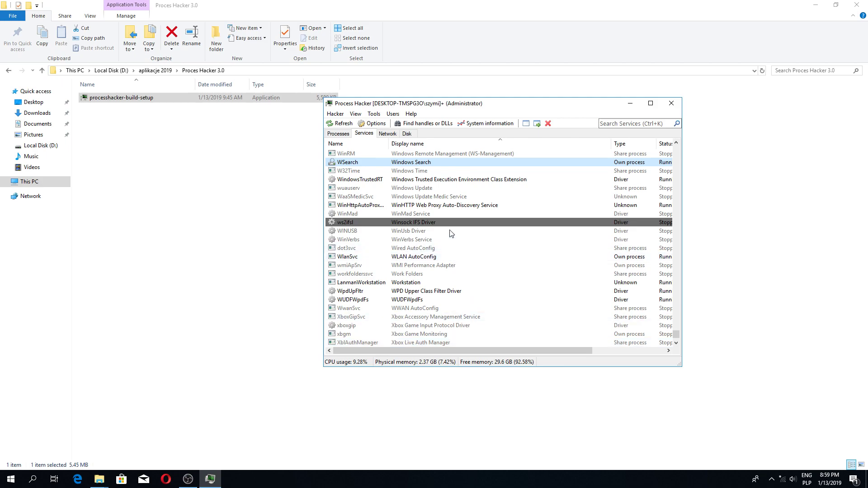
{"action": "right_click", "coordinate": [427, 192]}
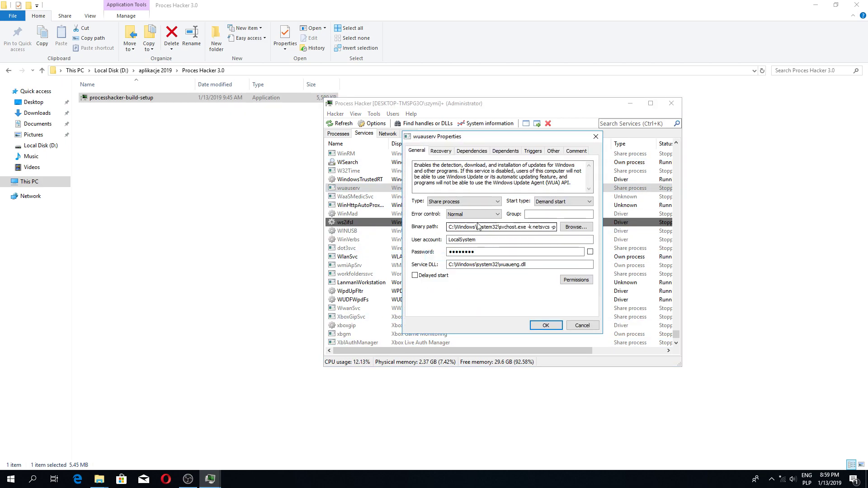
{"action": "left_click", "coordinate": [561, 202]}
{"action": "left_click", "coordinate": [558, 211]}
Set wuauserv's fail count reset to 0 days, restart delay to 0 minutes and first failure action to Take no action.
{"action": "left_click", "coordinate": [441, 151]}
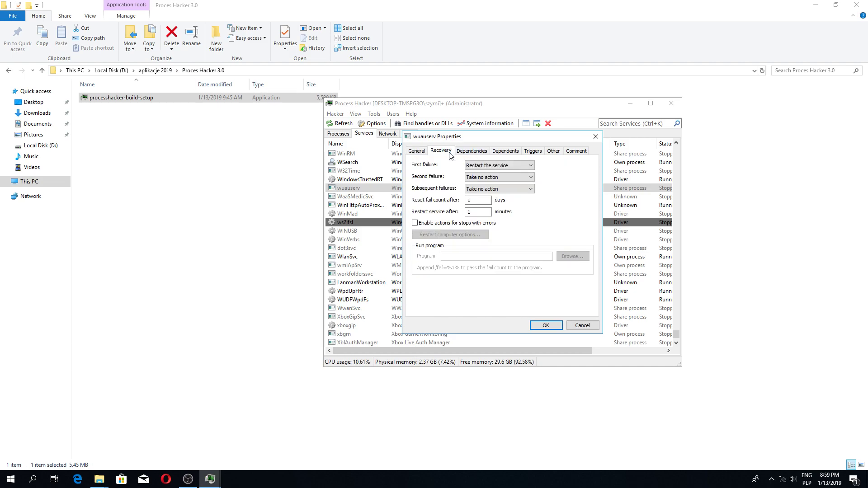
{"action": "type", "text": "0"}
{"action": "key", "text": "Tab"}
{"action": "type", "text": "0"}
{"action": "left_click", "coordinate": [498, 165]}
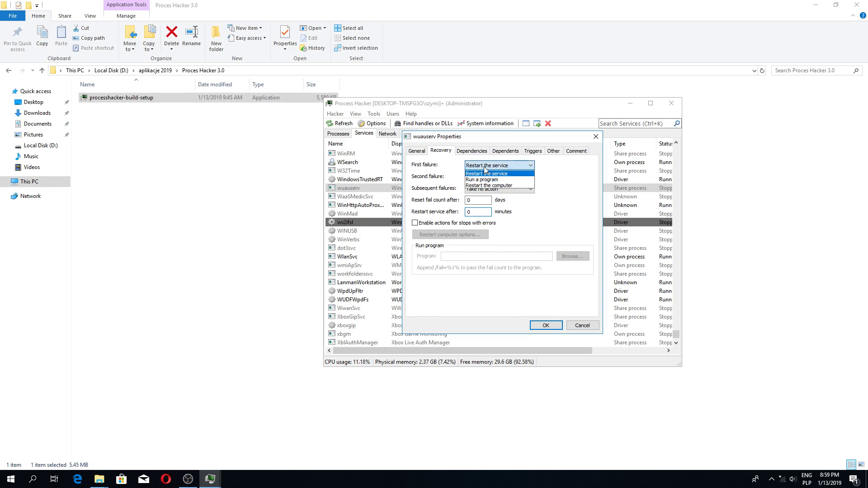
{"action": "left_click", "coordinate": [492, 176]}
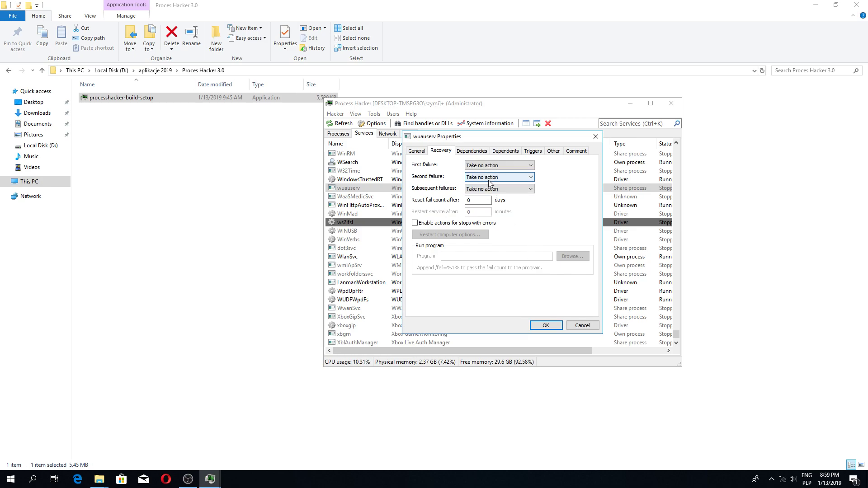
Try Demand start as the start type of the Windows Update service.
{"action": "left_click", "coordinate": [472, 152]}
{"action": "left_click", "coordinate": [423, 152]}
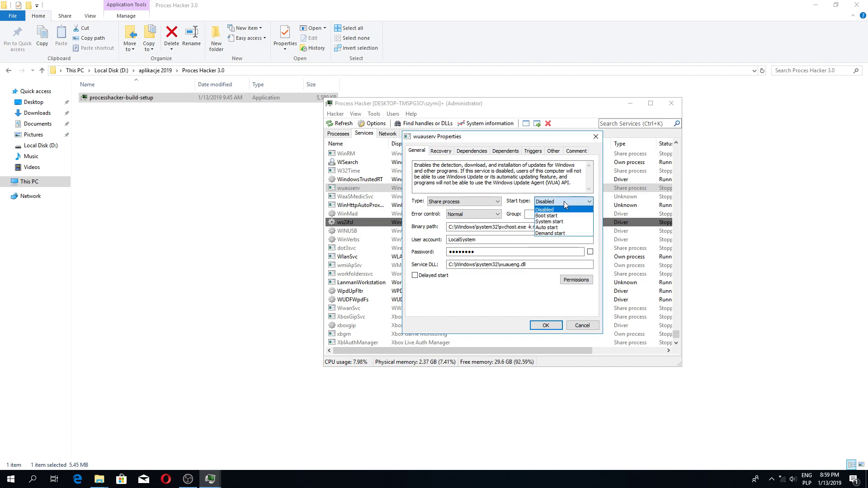
{"action": "left_click", "coordinate": [553, 233]}
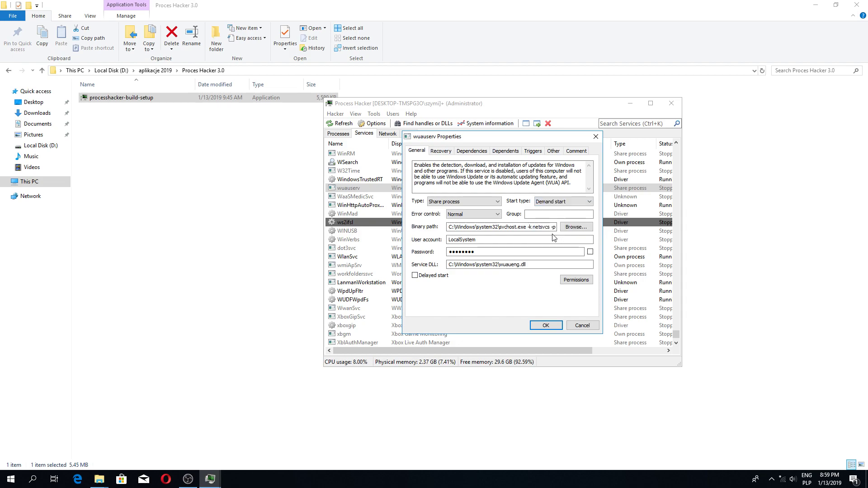
Set the Windows Update service's start type back to Disabled and apply the service changes.
{"action": "left_click", "coordinate": [574, 203]}
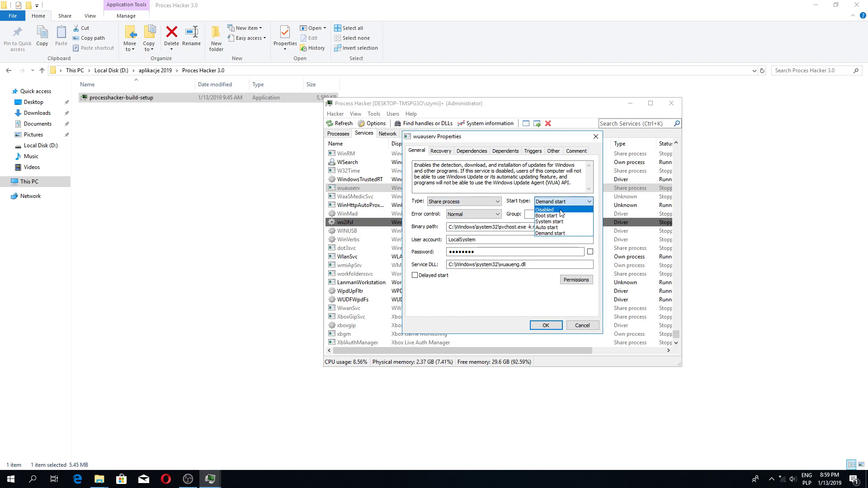
{"action": "left_click", "coordinate": [561, 209]}
{"action": "left_click", "coordinate": [549, 326]}
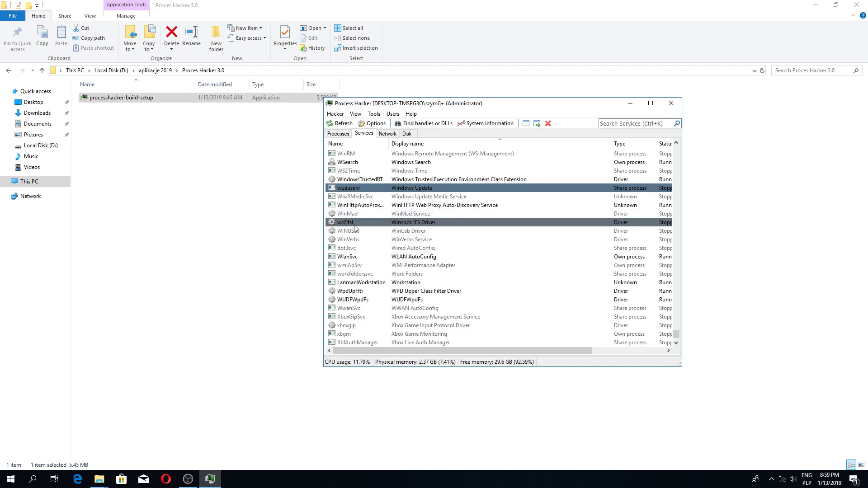
Open the properties of the Windows Defender Antivirus Service (WinDefend) from the services list.
{"action": "right_click", "coordinate": [419, 188]}
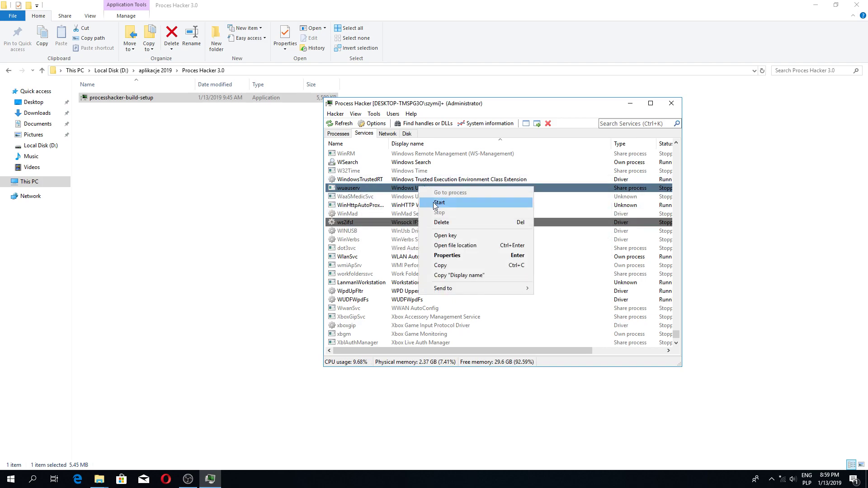
{"action": "left_click", "coordinate": [392, 253]}
{"action": "scroll", "coordinate": [431, 262], "scroll_direction": "down", "scroll_amount": 1}
{"action": "scroll", "coordinate": [475, 274], "scroll_direction": "up", "scroll_amount": 15}
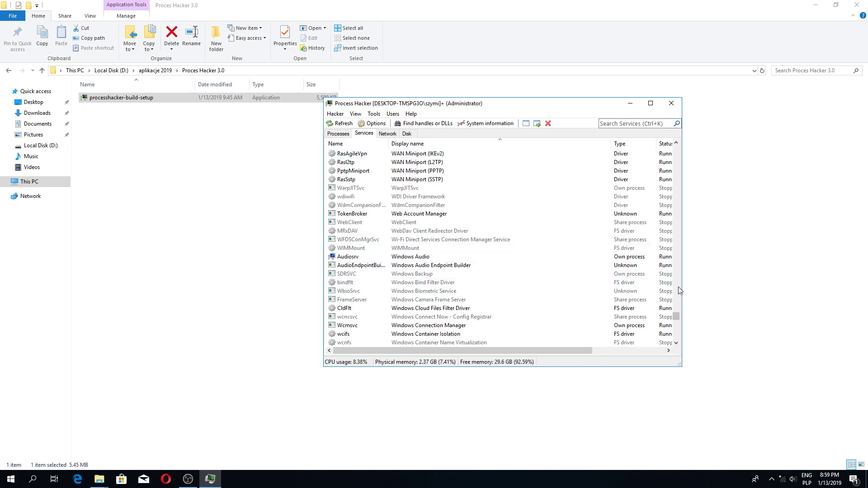
{"action": "left_click_drag", "start_coordinate": [677, 319], "coordinate": [676, 321]}
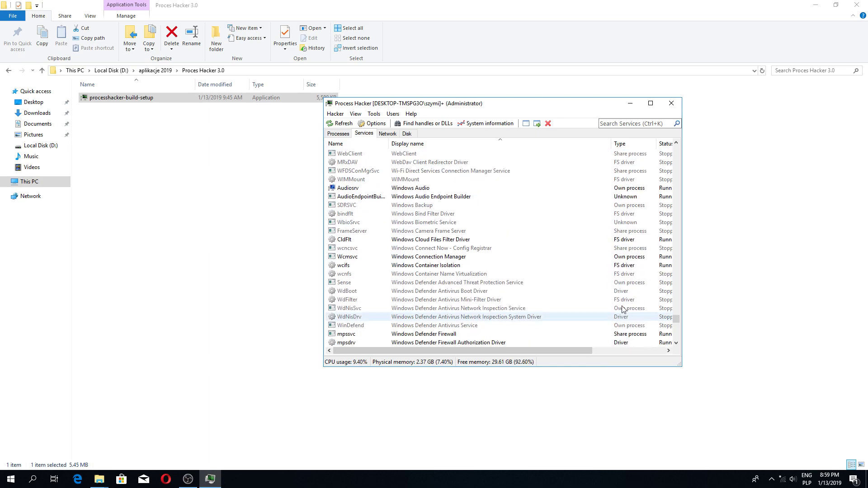
{"action": "scroll", "coordinate": [470, 290], "scroll_direction": "down", "scroll_amount": 2}
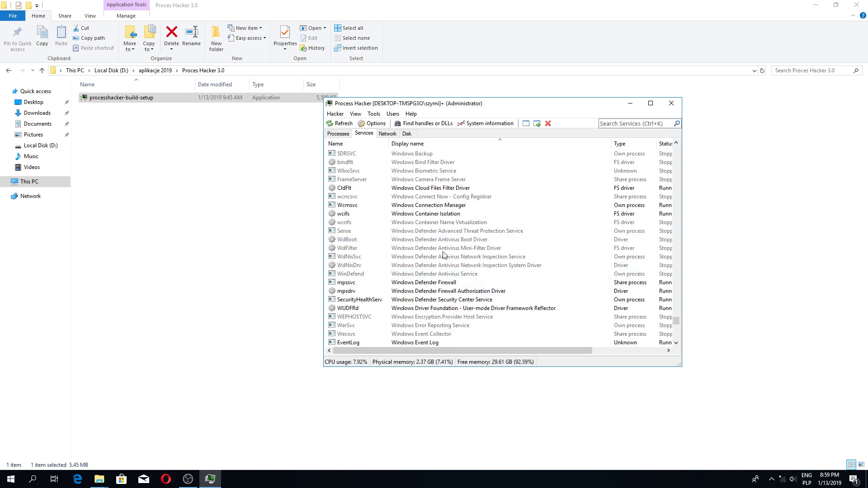
{"action": "right_click", "coordinate": [458, 275]}
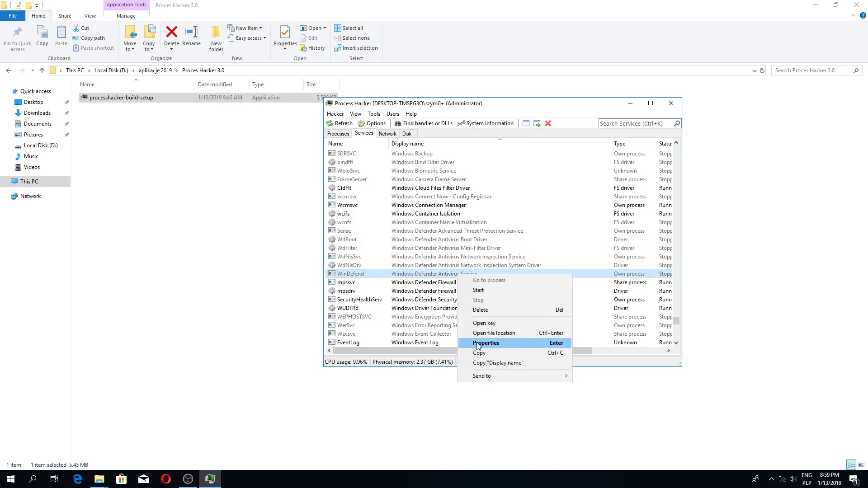
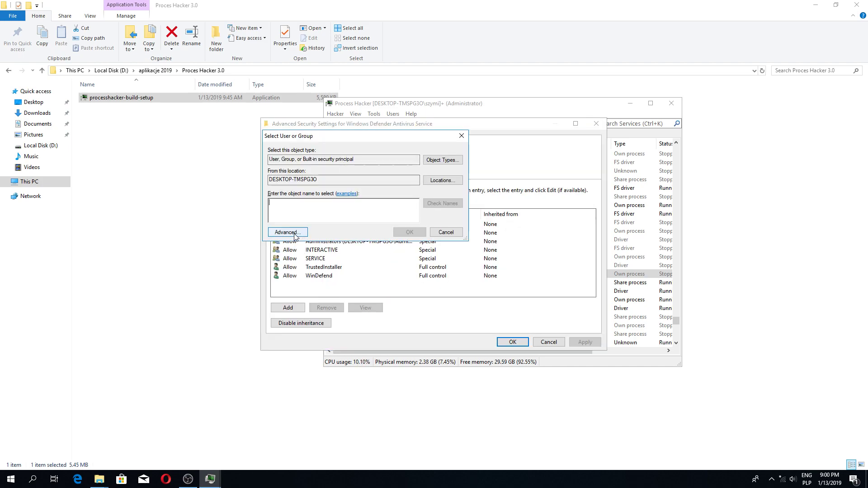
List all available users and groups with the advanced search for the WinDefend service's permission entry.
{"action": "left_click", "coordinate": [285, 232]}
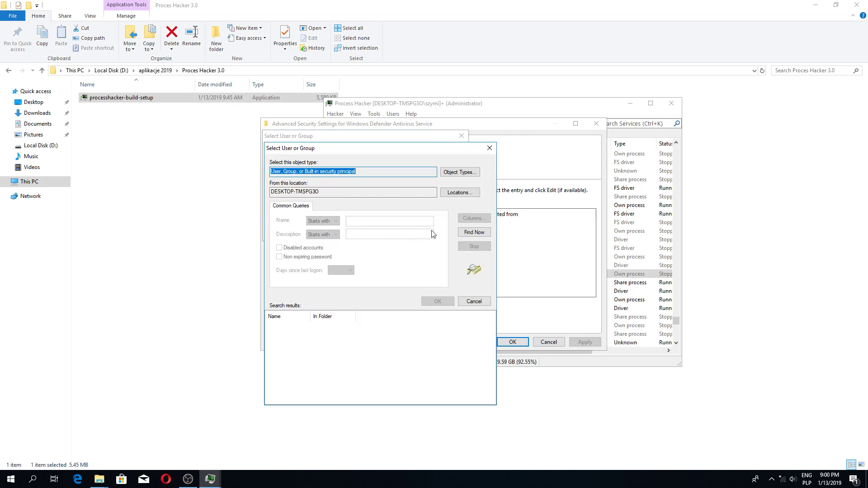
{"action": "left_click", "coordinate": [474, 232]}
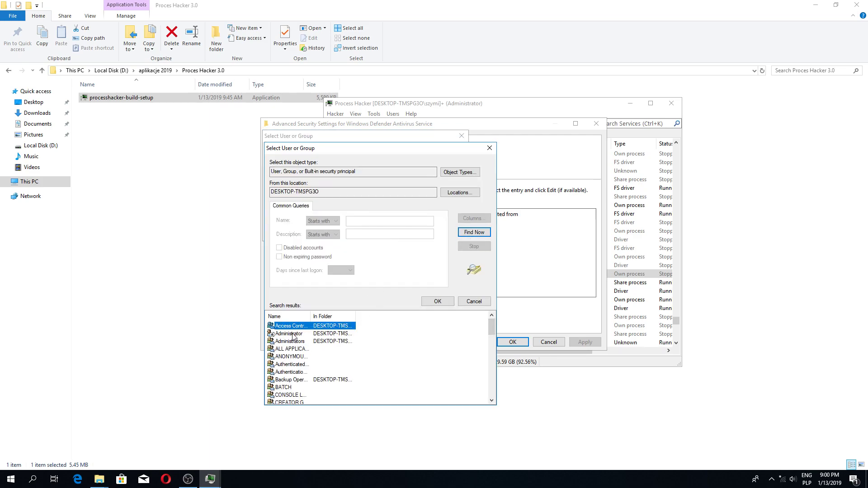
Open Control Panel from a new File Explorer window and show its items as large icons.
{"action": "left_click", "coordinate": [4, 483]}
{"action": "left_click", "coordinate": [4, 483]}
{"action": "right_click", "coordinate": [4, 483]}
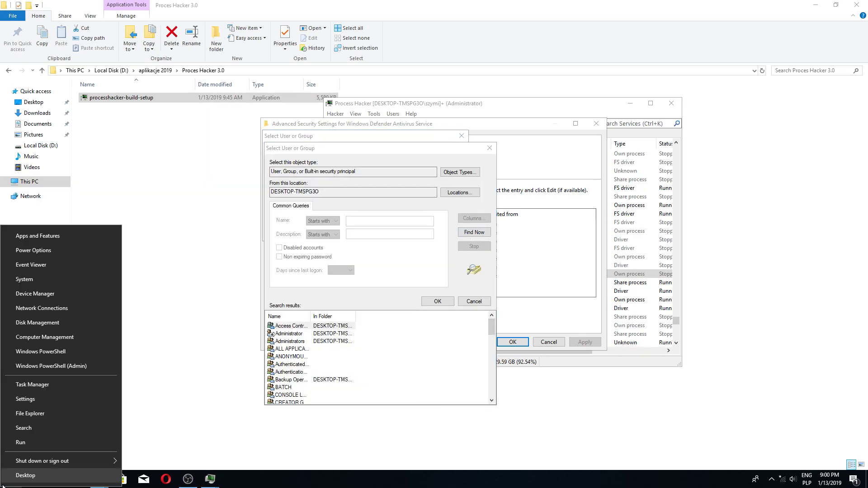
{"action": "left_click", "coordinate": [30, 413]}
{"action": "left_click", "coordinate": [255, 171]}
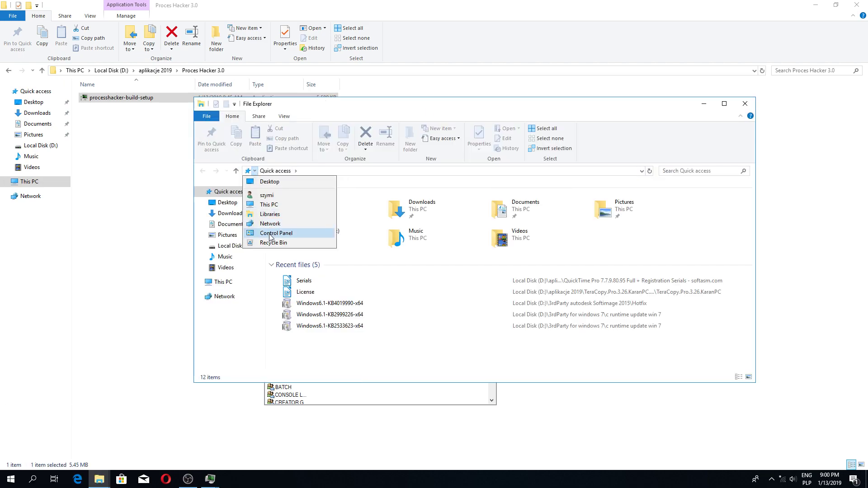
{"action": "left_click", "coordinate": [270, 234]}
{"action": "left_click", "coordinate": [619, 142]}
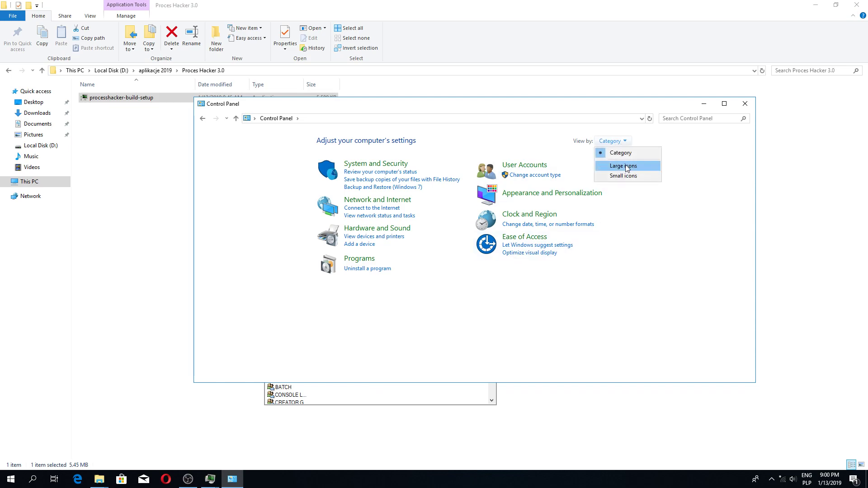
{"action": "left_click", "coordinate": [627, 168]}
Check the computer name on the System page of Control Panel and close the window.
{"action": "scroll", "coordinate": [498, 303], "scroll_direction": "down", "scroll_amount": 2}
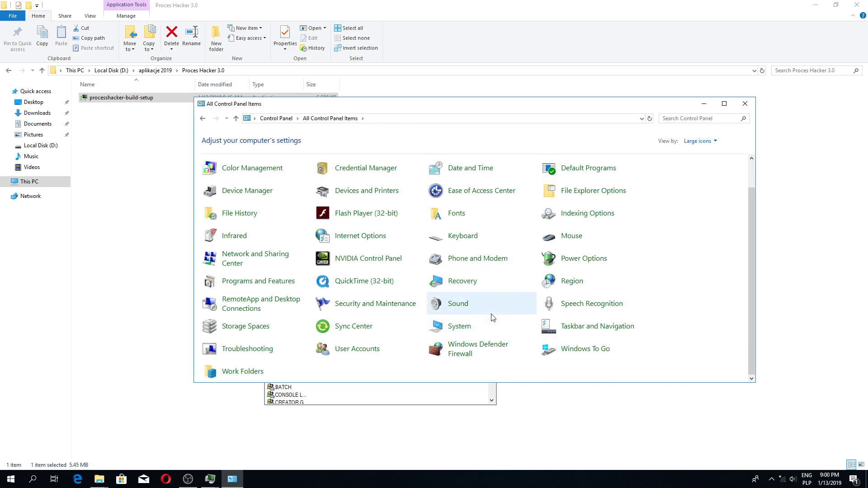
{"action": "left_click", "coordinate": [461, 330]}
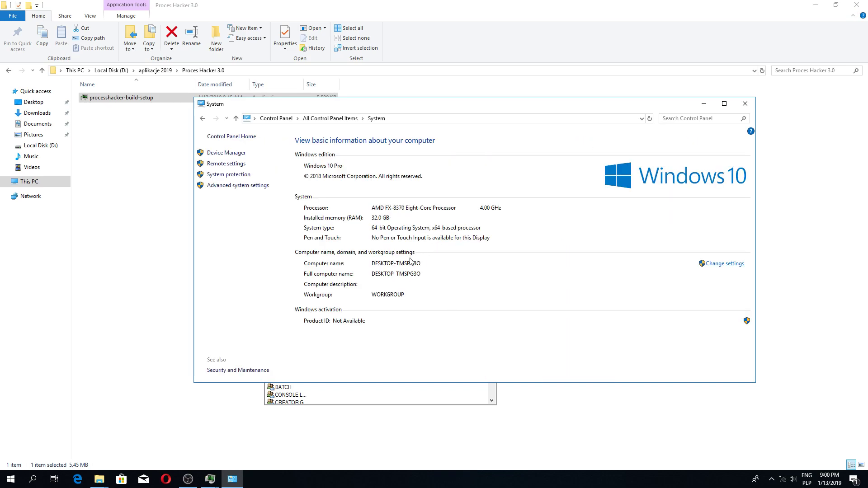
{"action": "left_click", "coordinate": [745, 105]}
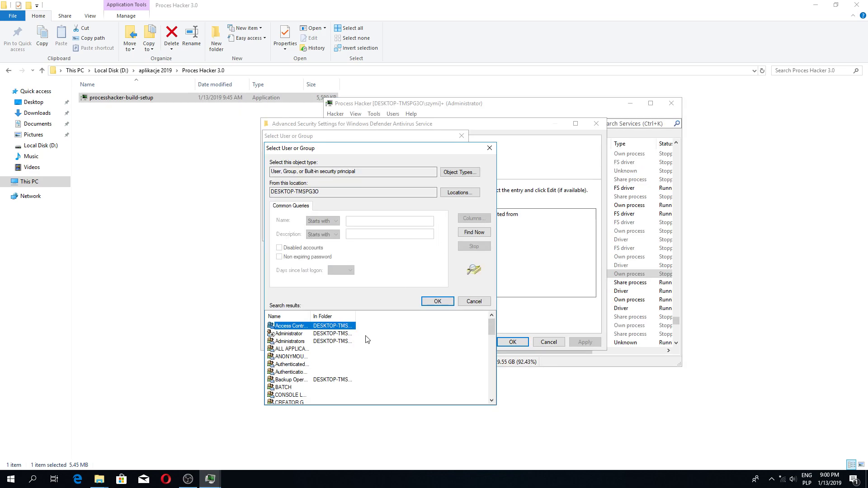
Widen the folder column of the search results, select the local Administrators group, and close the WinDefend permission and property windows.
{"action": "left_click_drag", "start_coordinate": [357, 315], "coordinate": [413, 315]}
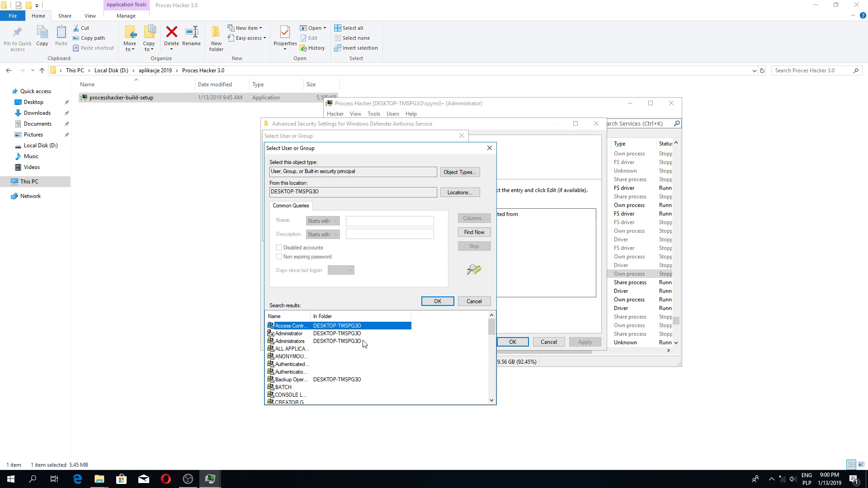
{"action": "left_click", "coordinate": [329, 342]}
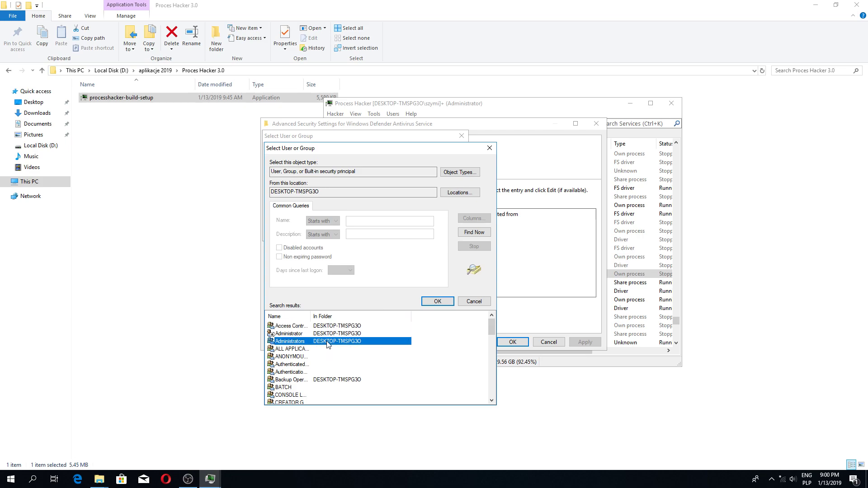
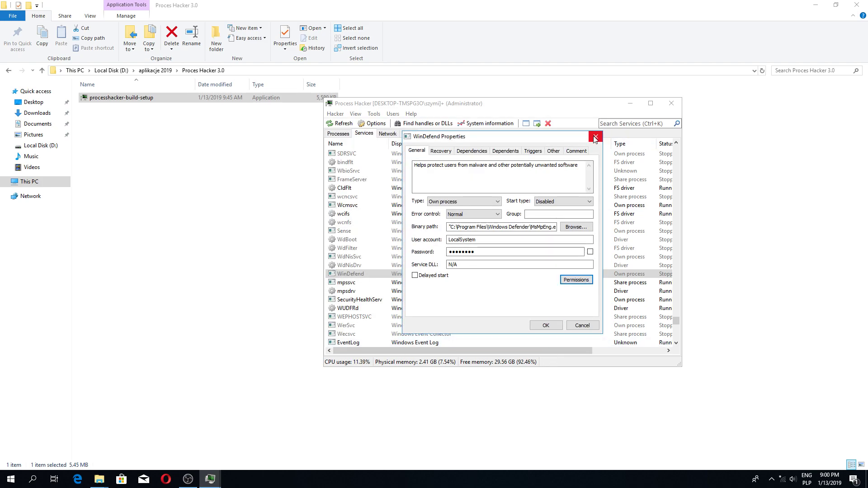
{"action": "left_click", "coordinate": [595, 137]}
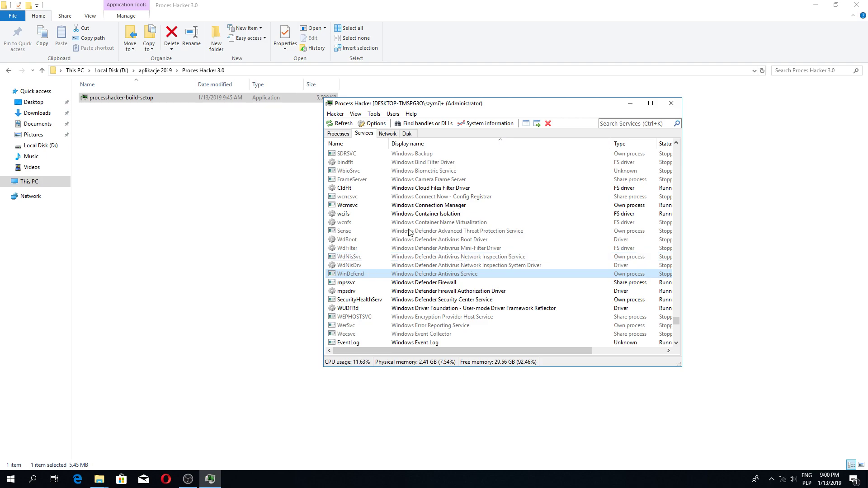
Look through the remaining services down to the Xbox entries and close Process Hacker.
{"action": "scroll", "coordinate": [442, 244], "scroll_direction": "down", "scroll_amount": 12}
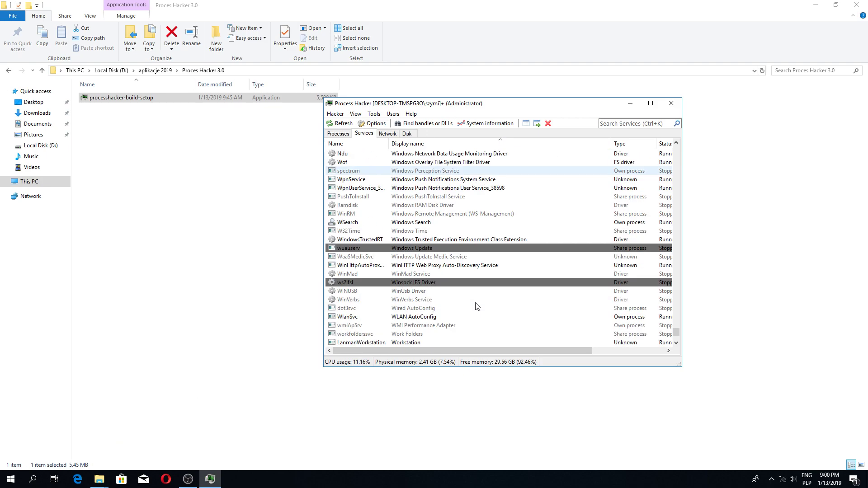
{"action": "scroll", "coordinate": [589, 150], "scroll_direction": "down", "scroll_amount": 3}
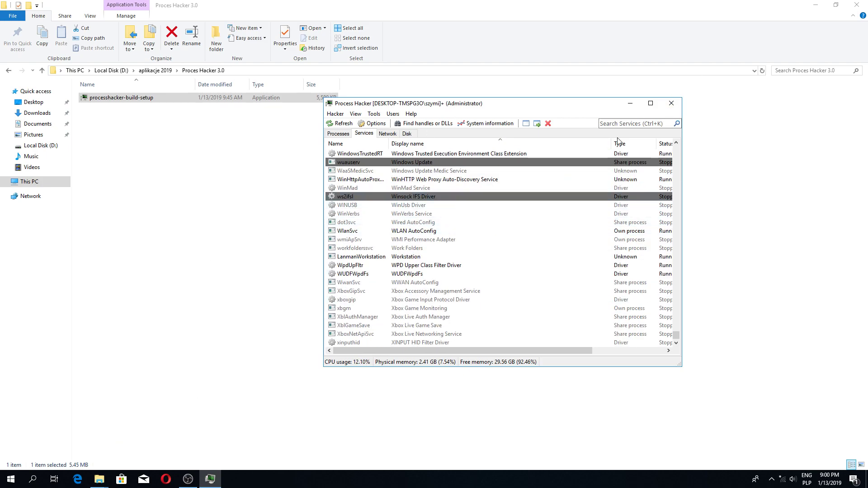
{"action": "left_click", "coordinate": [671, 104]}
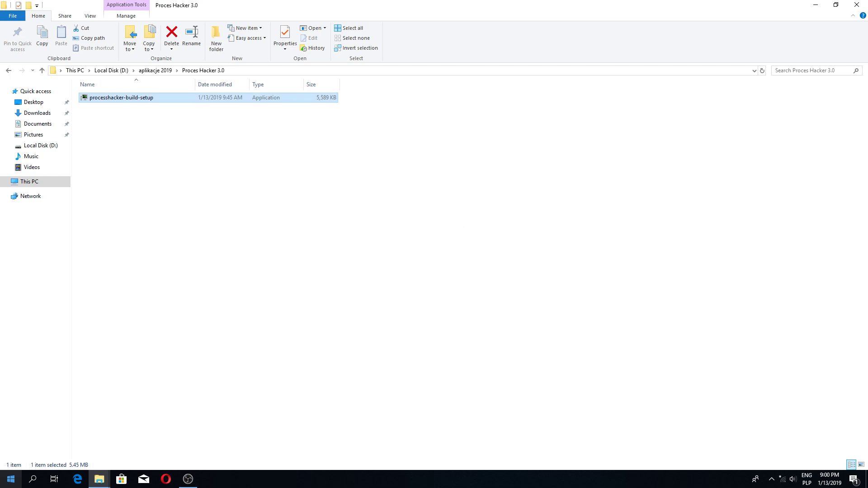
Open a new File Explorer window, go to Control Panel and set its view to Large icons.
{"action": "right_click", "coordinate": [11, 479]}
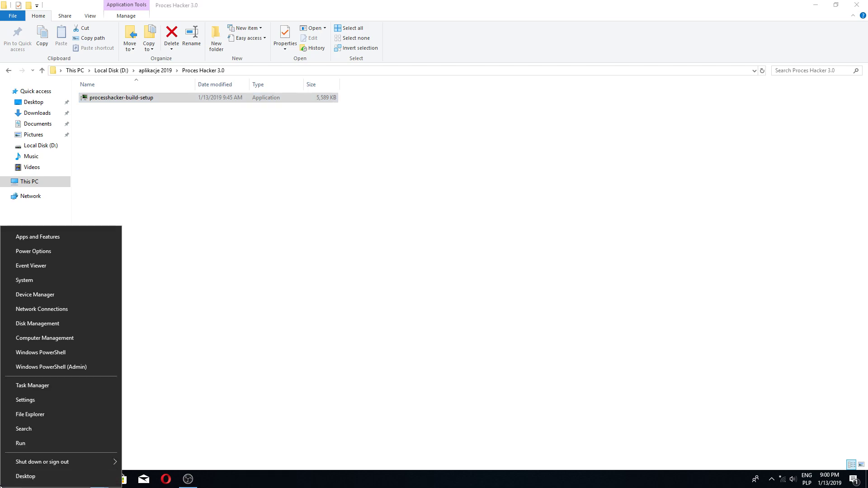
{"action": "left_click", "coordinate": [43, 415]}
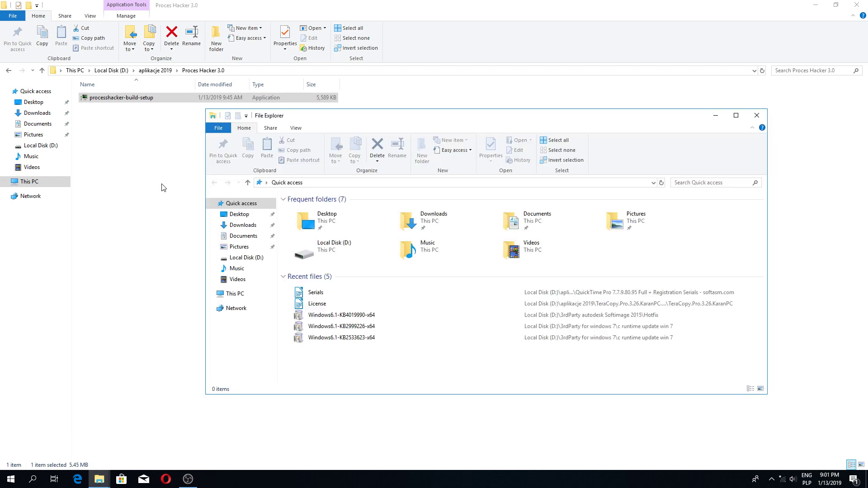
{"action": "left_click", "coordinate": [266, 182]}
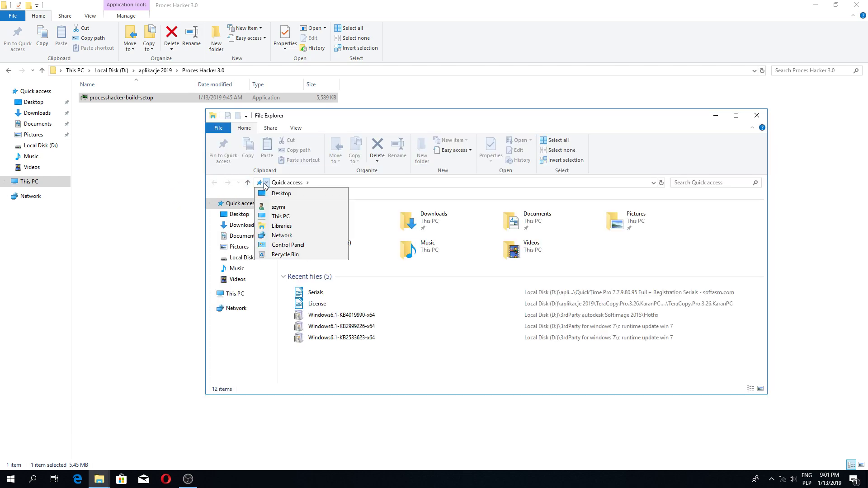
{"action": "left_click", "coordinate": [283, 244]}
{"action": "left_click", "coordinate": [622, 153]}
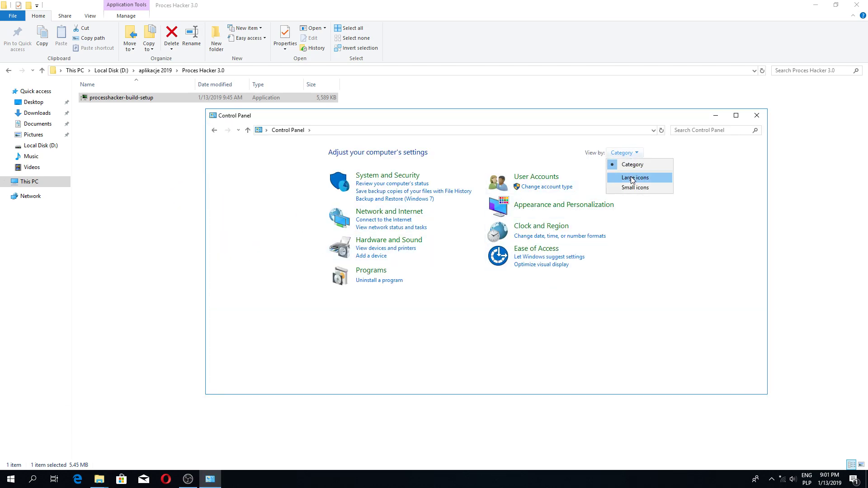
{"action": "left_click", "coordinate": [635, 177]}
Open the virtual memory settings from the advanced performance options of the System page.
{"action": "scroll", "coordinate": [404, 338], "scroll_direction": "down", "scroll_amount": 1}
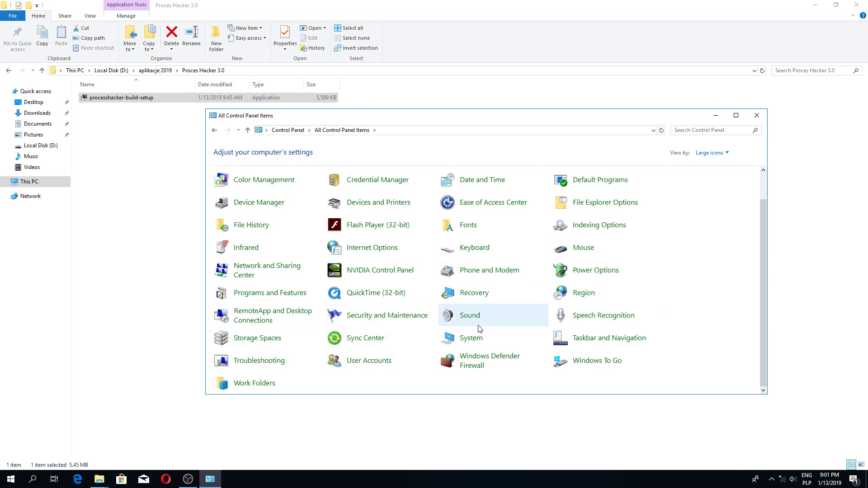
{"action": "left_click", "coordinate": [475, 338]}
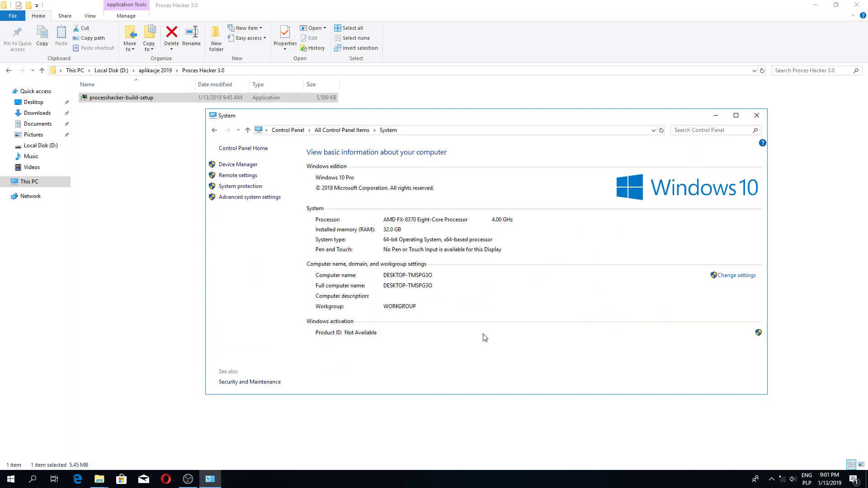
{"action": "left_click", "coordinate": [257, 198]}
{"action": "left_click", "coordinate": [166, 84]}
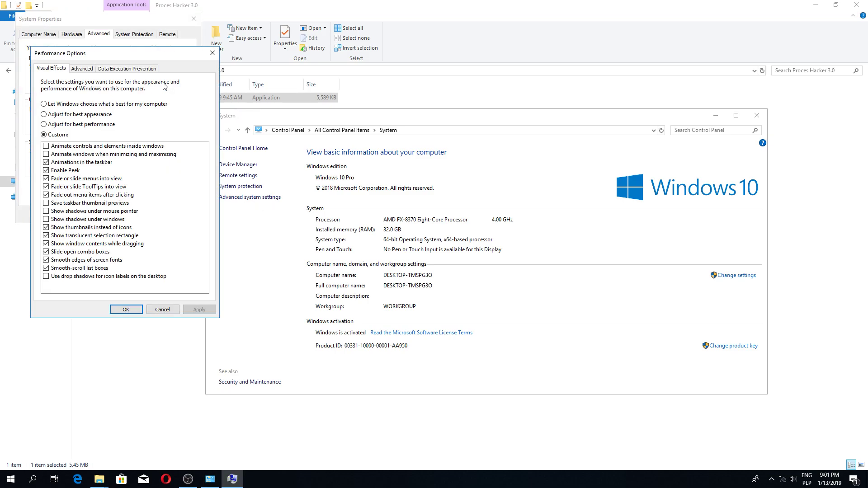
{"action": "left_click", "coordinate": [82, 68]}
{"action": "left_click", "coordinate": [182, 185]}
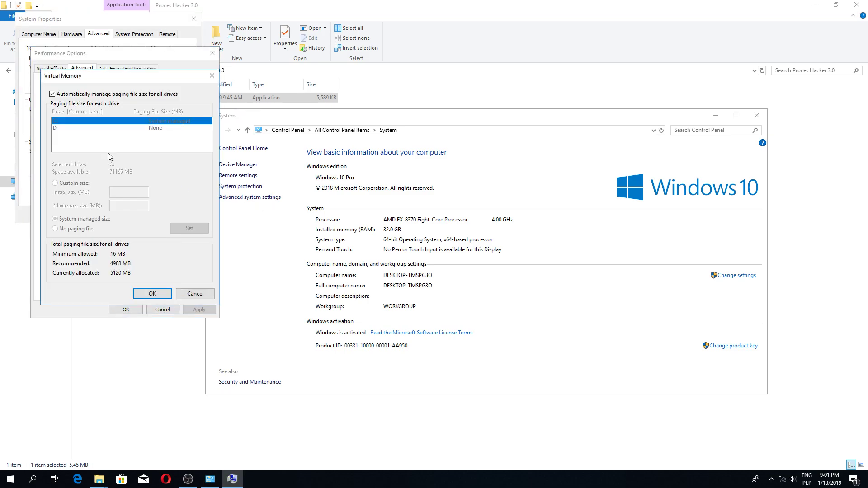
Turn off automatic paging file management, set drive C: to No paging file, and check drive D:'s setting.
{"action": "left_click", "coordinate": [53, 94]}
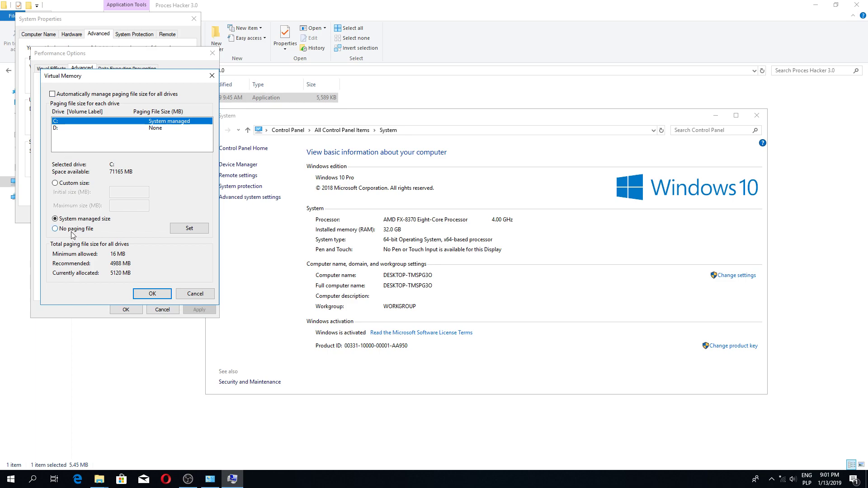
{"action": "left_click", "coordinate": [189, 230]}
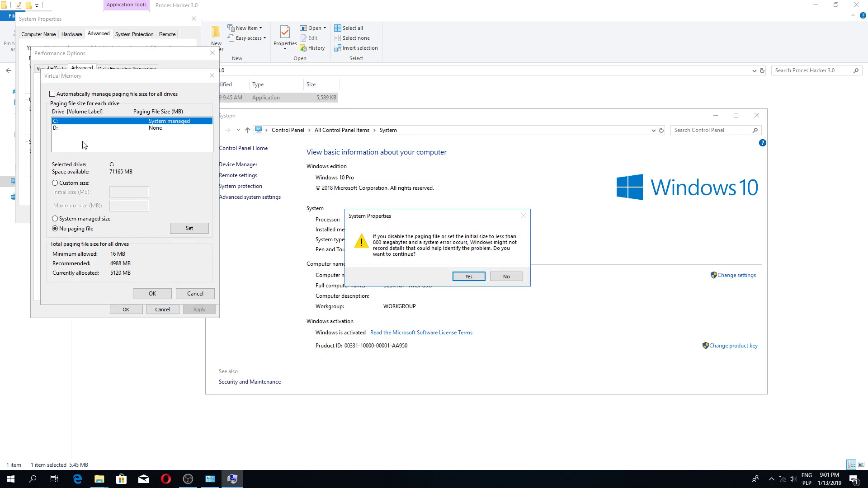
{"action": "key", "text": "Return"}
{"action": "left_click", "coordinate": [112, 129]}
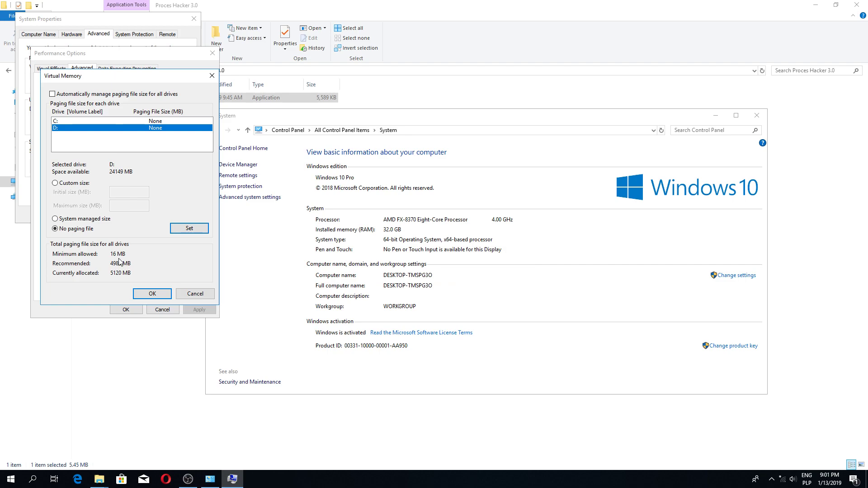
Confirm the virtual memory, performance and system property changes, and postpone the computer restart.
{"action": "left_click", "coordinate": [154, 295]}
{"action": "left_click", "coordinate": [514, 274]}
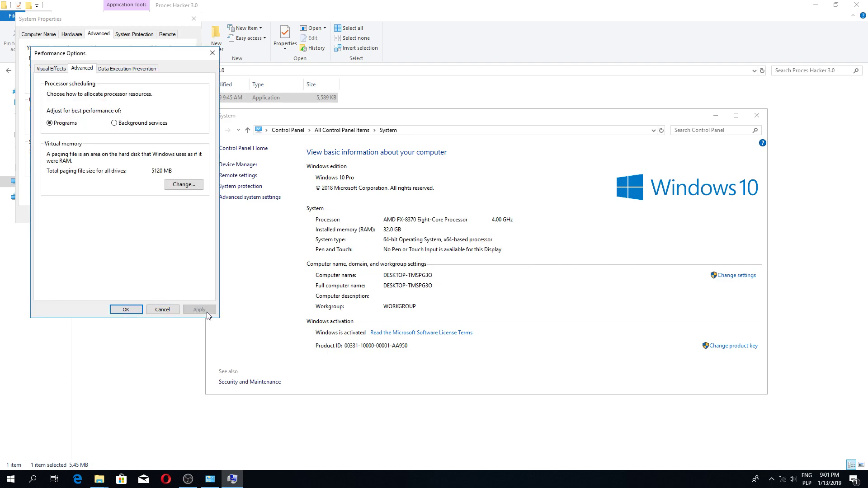
{"action": "left_click", "coordinate": [126, 310]}
{"action": "left_click", "coordinate": [147, 214]}
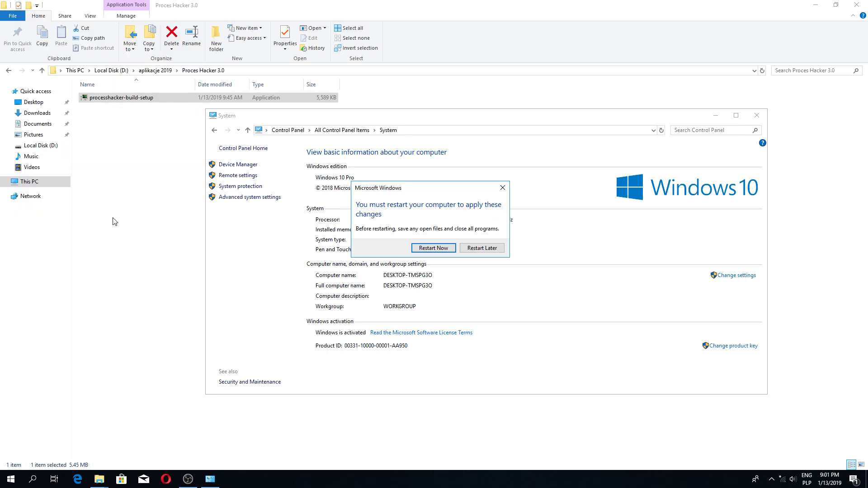
{"action": "left_click", "coordinate": [482, 249]}
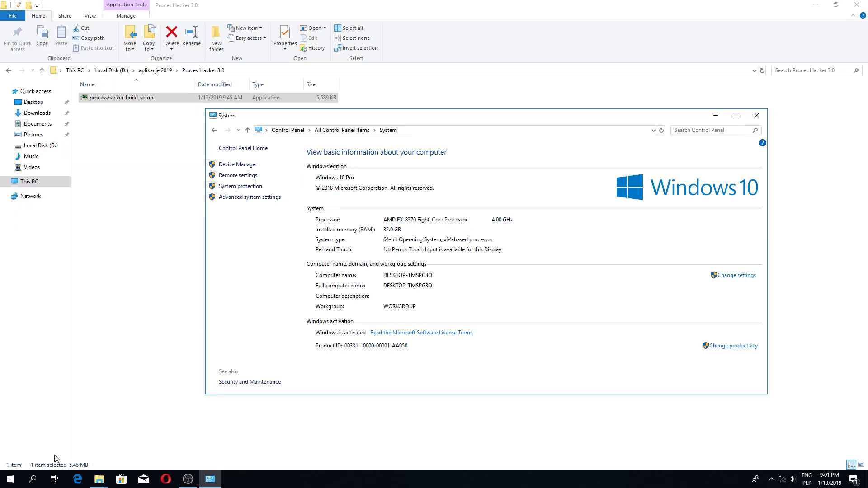
Launch System Configuration by running the msconfig command.
{"action": "right_click", "coordinate": [11, 479]}
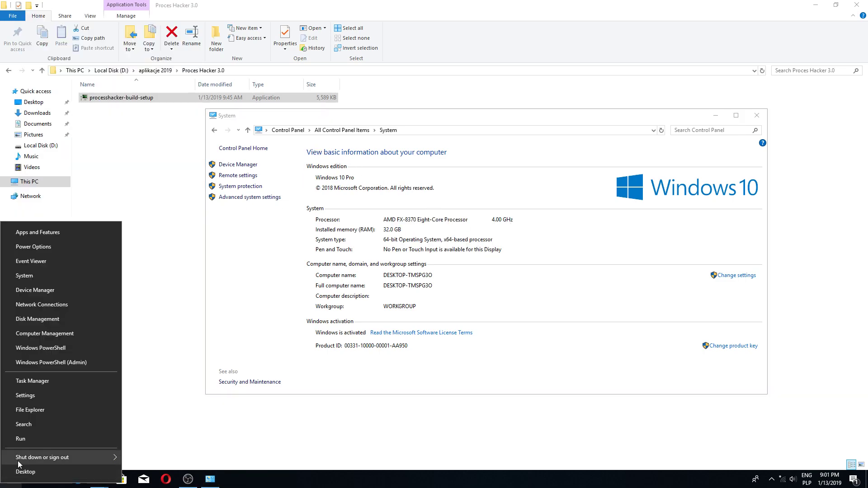
{"action": "left_click", "coordinate": [27, 439]}
{"action": "type", "text": "msconfig"}
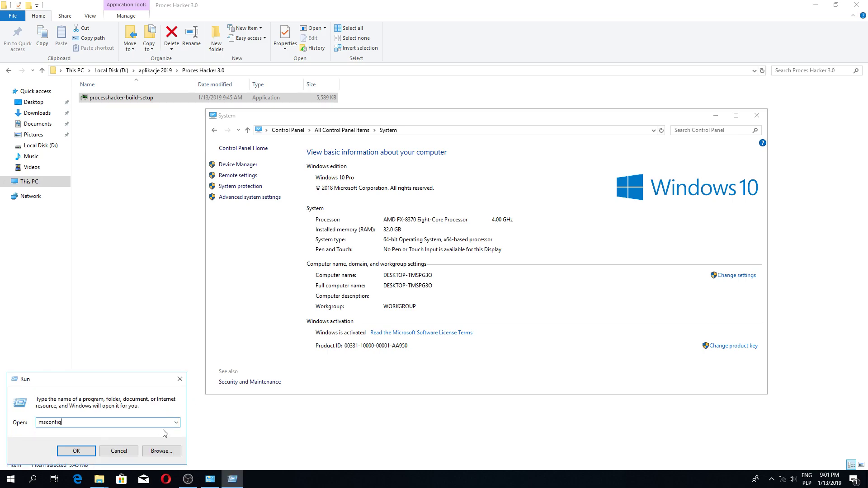
{"action": "left_click", "coordinate": [76, 451]}
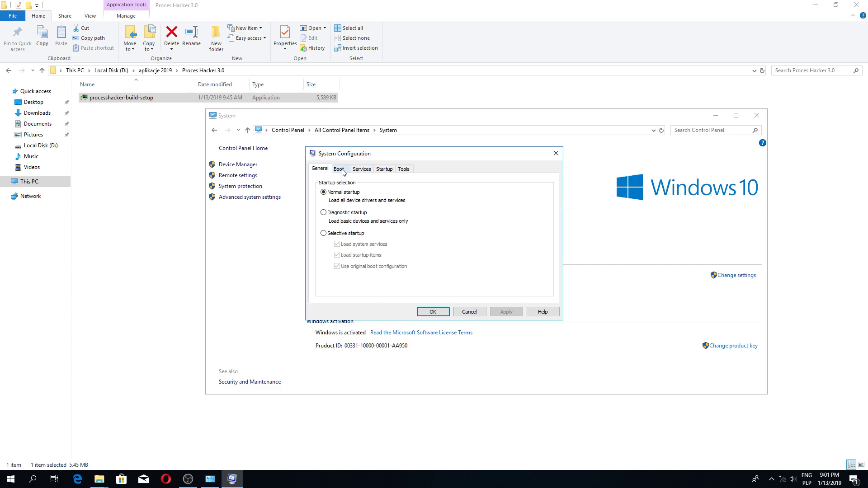
In the advanced boot options, enable Number of processors, choose a processor count and confirm.
{"action": "left_click", "coordinate": [342, 172]}
{"action": "left_click", "coordinate": [342, 235]}
{"action": "left_click", "coordinate": [369, 170]}
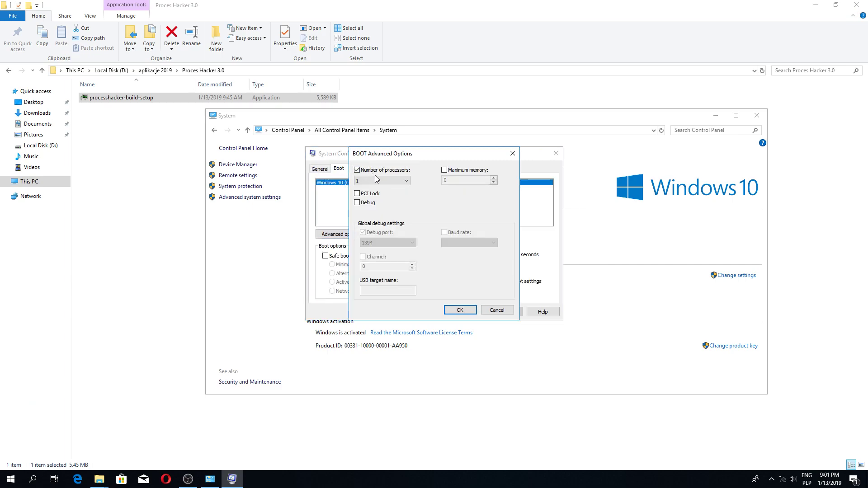
{"action": "left_click", "coordinate": [375, 179]}
{"action": "left_click", "coordinate": [361, 233]}
{"action": "left_click", "coordinate": [461, 311]}
Apply the boot configuration, exit without restarting and close the System window.
{"action": "left_click", "coordinate": [506, 312]}
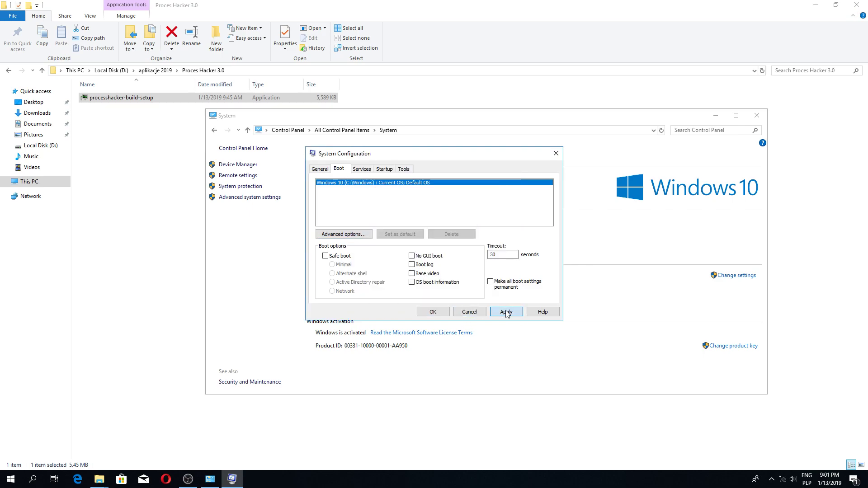
{"action": "left_click", "coordinate": [434, 312]}
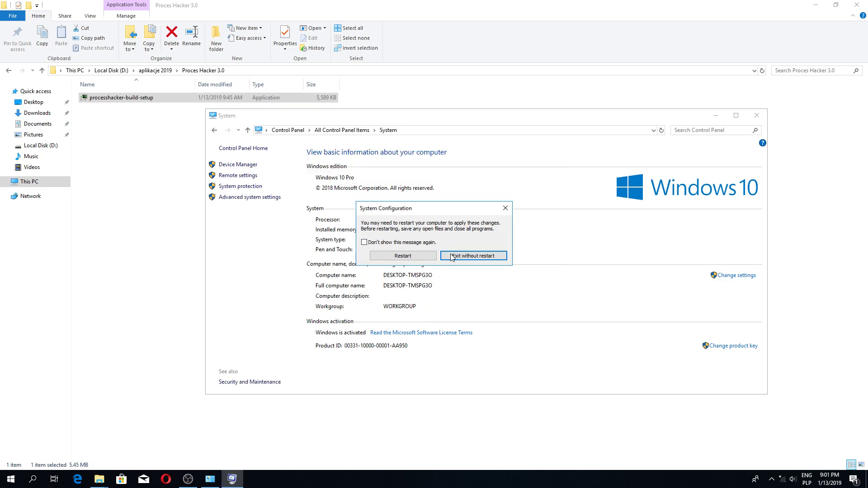
{"action": "left_click", "coordinate": [461, 258]}
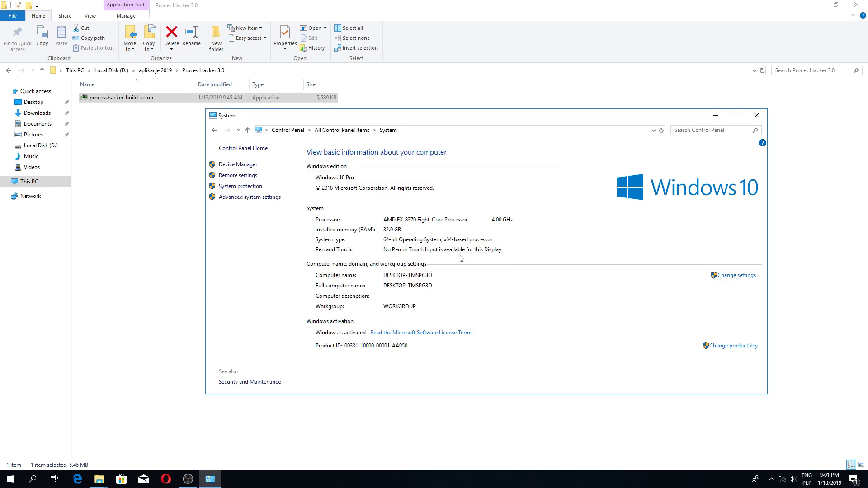
{"action": "left_click", "coordinate": [756, 115]}
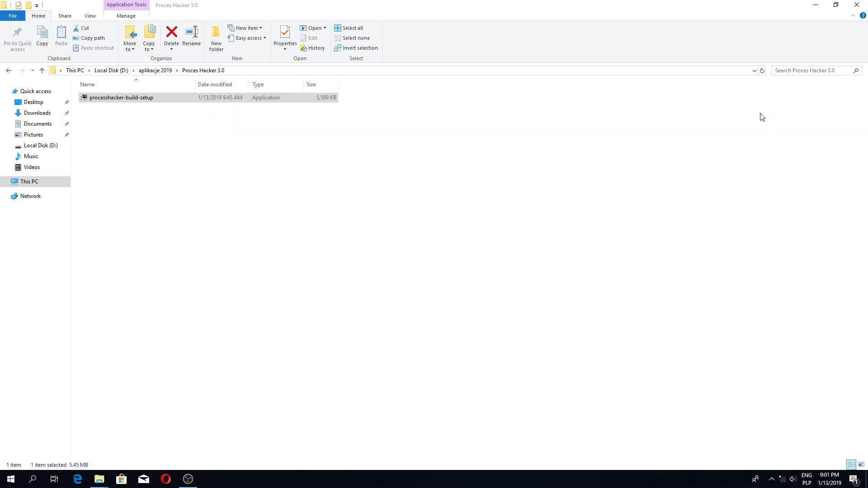
{"action": "left_click", "coordinate": [11, 479]}
{"action": "right_click", "coordinate": [11, 479]}
{"action": "key", "text": "Escape"}
{"action": "left_click", "coordinate": [547, 222]}
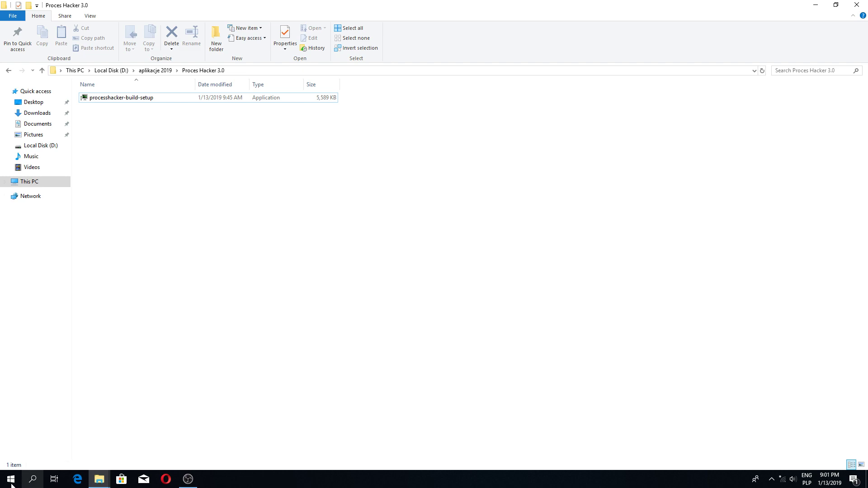
Search Windows for gpedit and open the Local Group Policy Editor.
{"action": "left_click", "coordinate": [31, 480]}
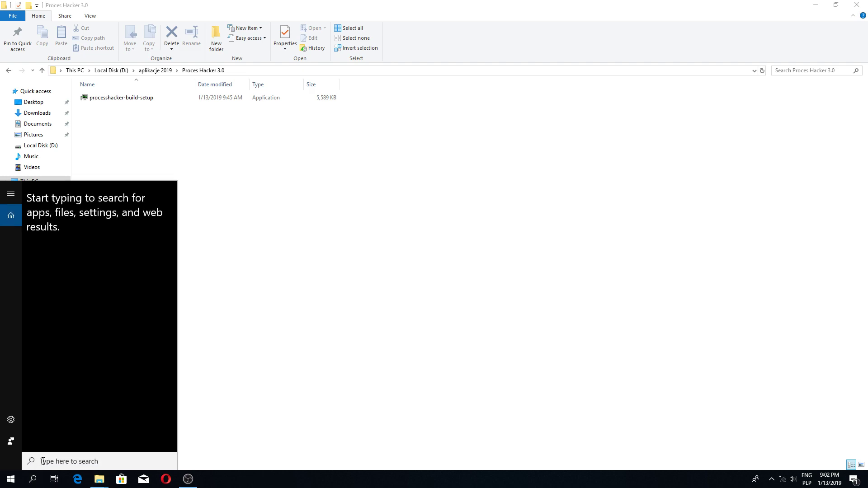
{"action": "type", "text": "gped"}
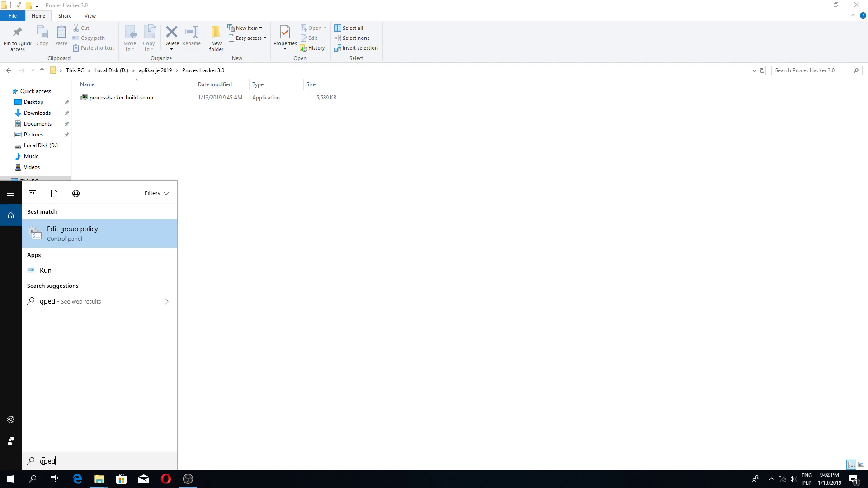
{"action": "type", "text": "it"}
{"action": "left_click", "coordinate": [93, 238]}
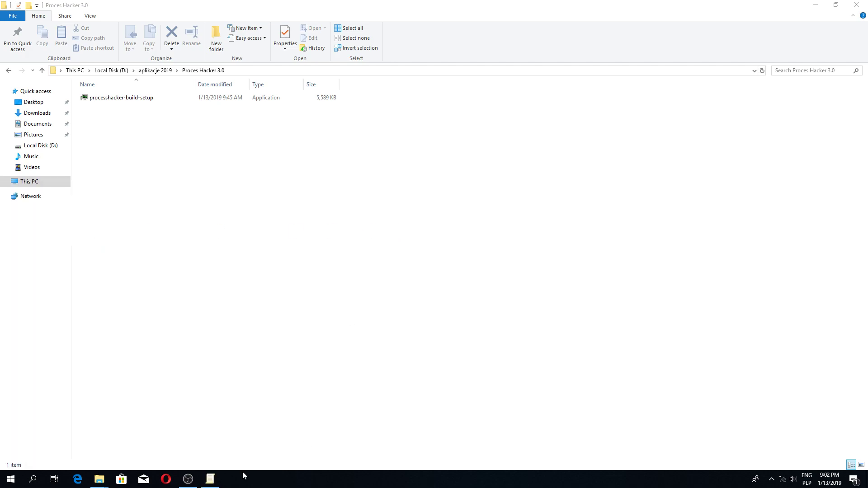
Go to the Windows Update policies under Computer Configuration, Administrative Templates, Windows Components.
{"action": "left_click", "coordinate": [109, 147]}
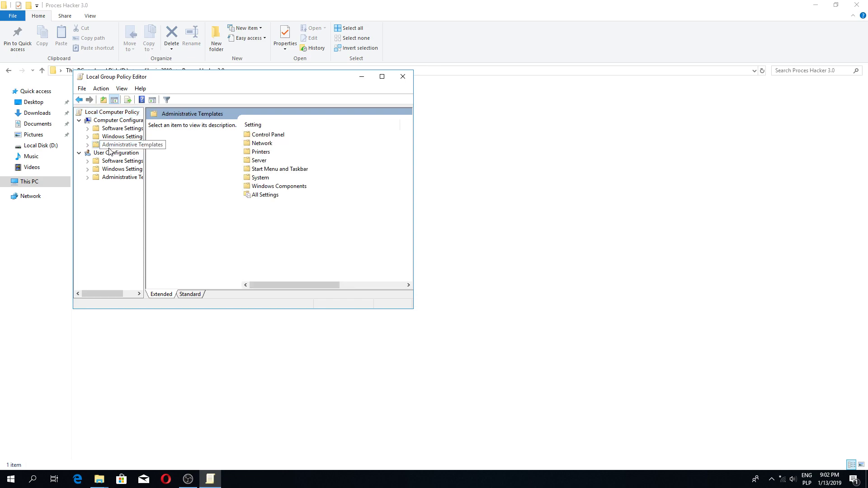
{"action": "double_click", "coordinate": [296, 186]}
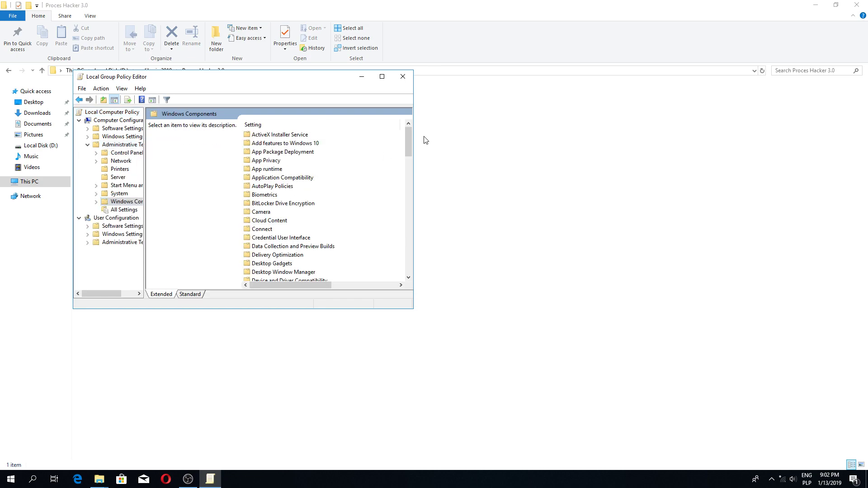
{"action": "left_click_drag", "start_coordinate": [408, 143], "coordinate": [404, 260]}
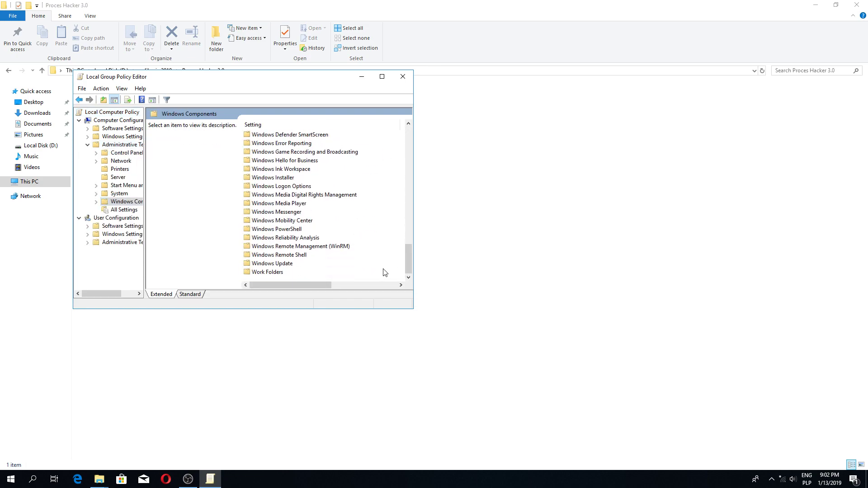
{"action": "left_click", "coordinate": [265, 270]}
{"action": "double_click", "coordinate": [282, 265]}
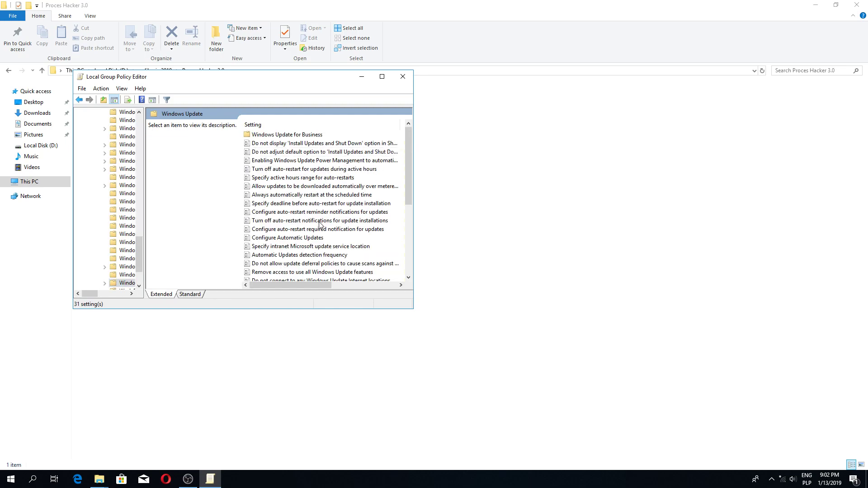
Sort the Windows Update policies by name and set Configure Automatic Updates to Disabled.
{"action": "left_click", "coordinate": [283, 126]}
{"action": "double_click", "coordinate": [292, 195]}
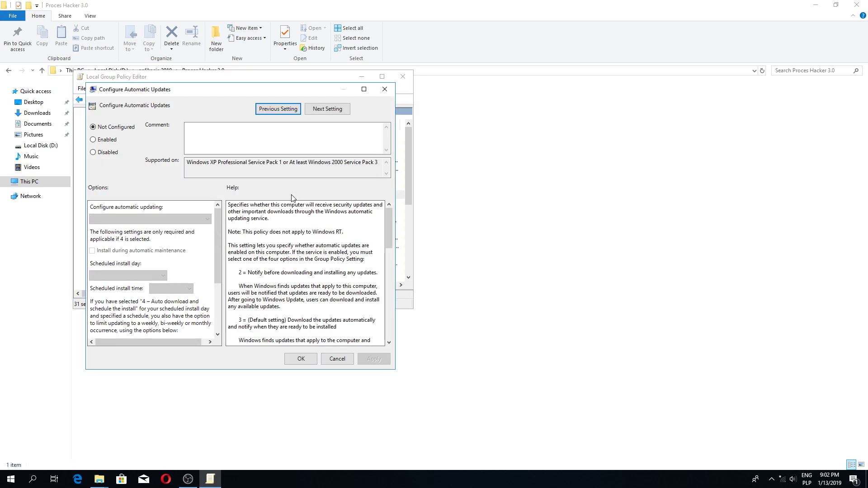
{"action": "left_click", "coordinate": [112, 154]}
{"action": "left_click", "coordinate": [373, 358]}
{"action": "left_click", "coordinate": [303, 358]}
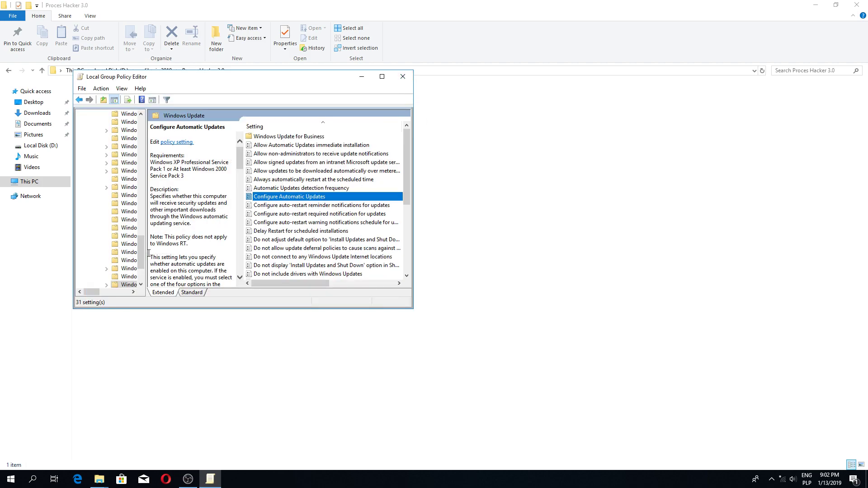
Open the Windows Defender Antivirus policies, enlarge the editor and check the state of each setting.
{"action": "left_click_drag", "start_coordinate": [146, 252], "coordinate": [227, 252]}
{"action": "scroll", "coordinate": [175, 255], "scroll_direction": "up", "scroll_amount": 3}
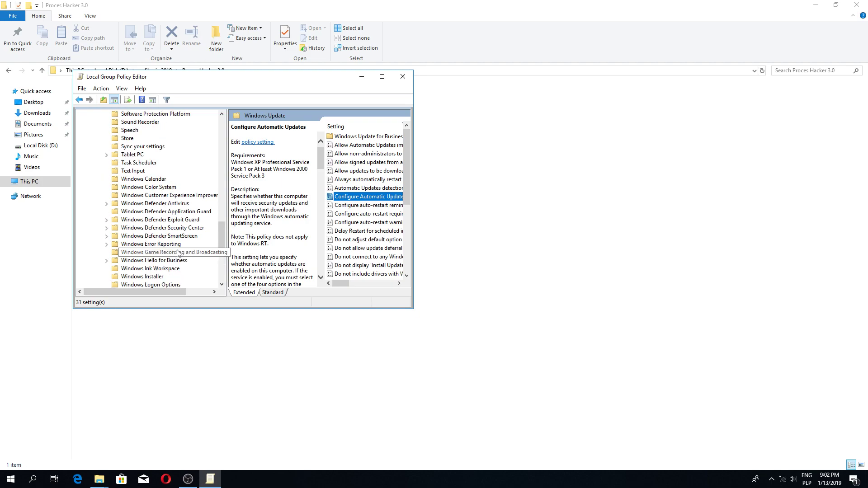
{"action": "left_click", "coordinate": [174, 204]}
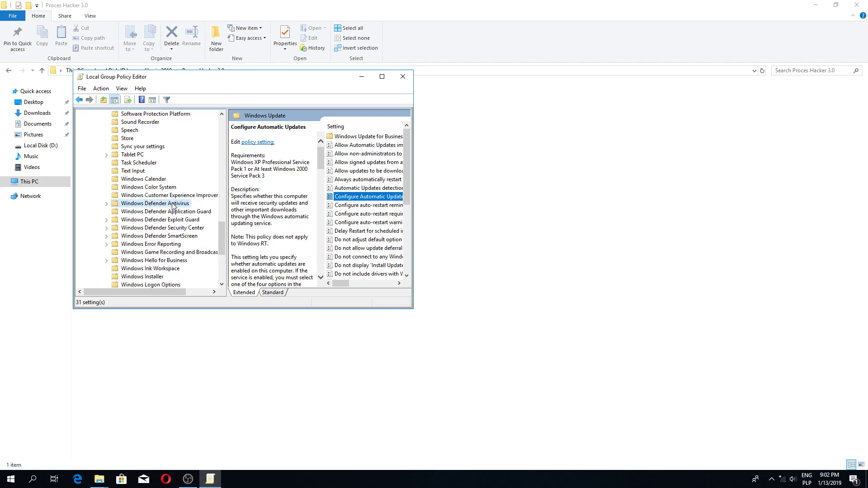
{"action": "left_click_drag", "start_coordinate": [408, 216], "coordinate": [670, 235]}
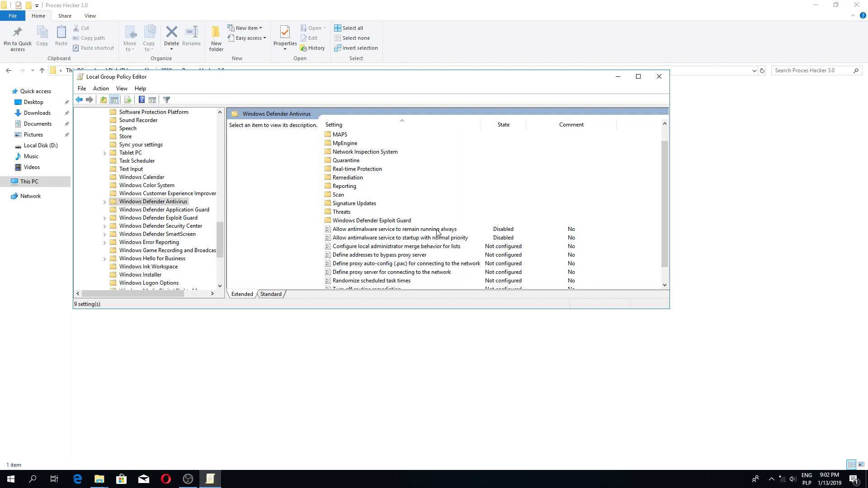
{"action": "scroll", "coordinate": [386, 278], "scroll_direction": "down", "scroll_amount": 1}
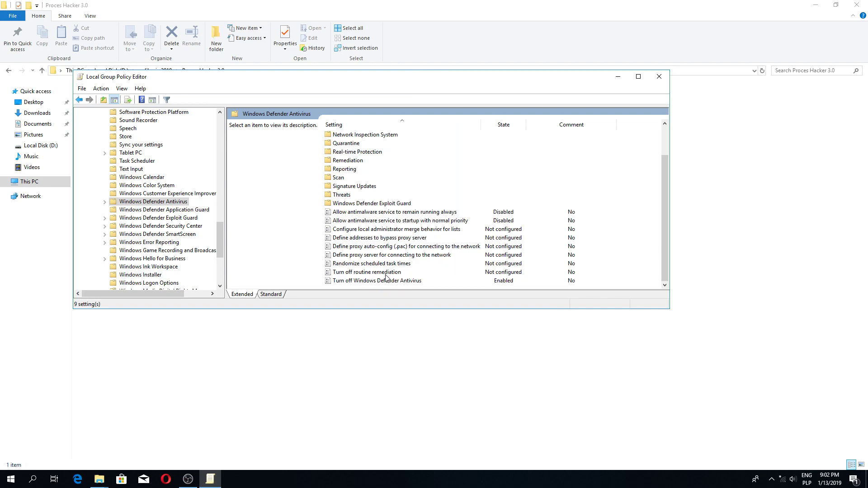
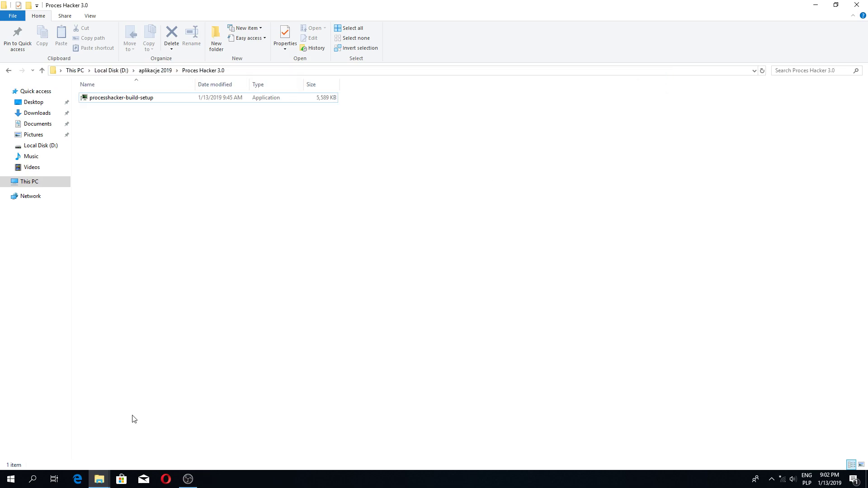
Search Windows for task, open Task Scheduler and enlarge its window.
{"action": "left_click", "coordinate": [33, 479]}
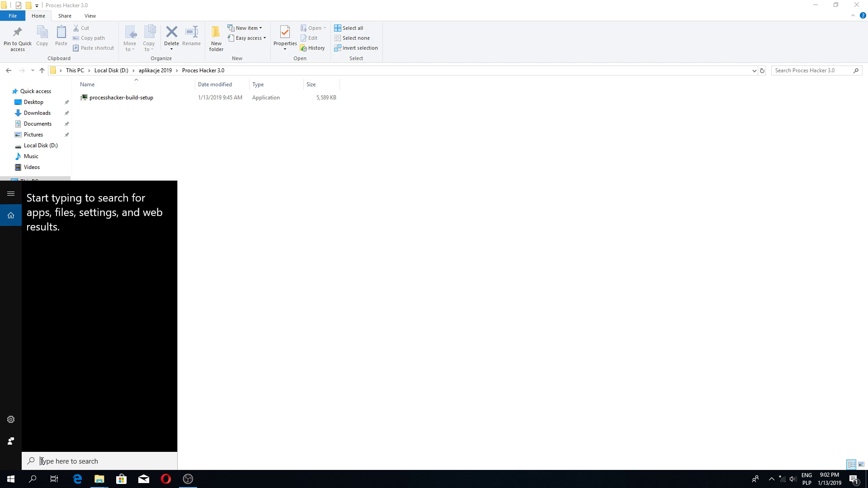
{"action": "type", "text": "task"}
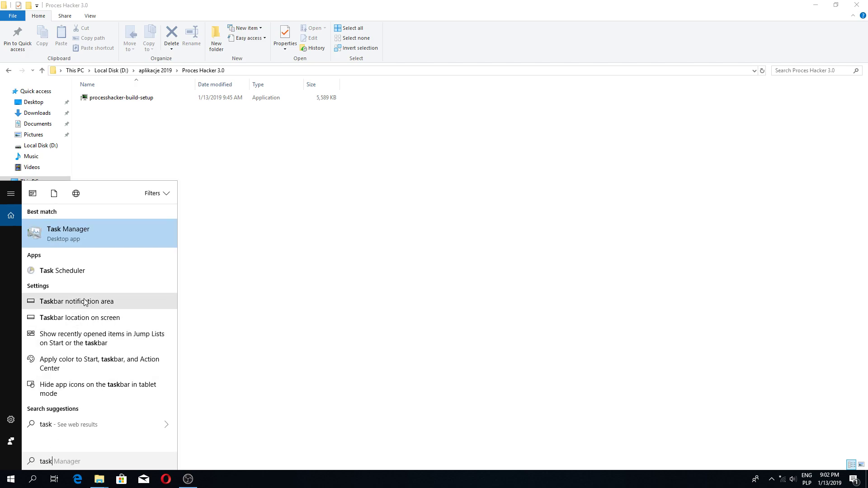
{"action": "left_click", "coordinate": [85, 276]}
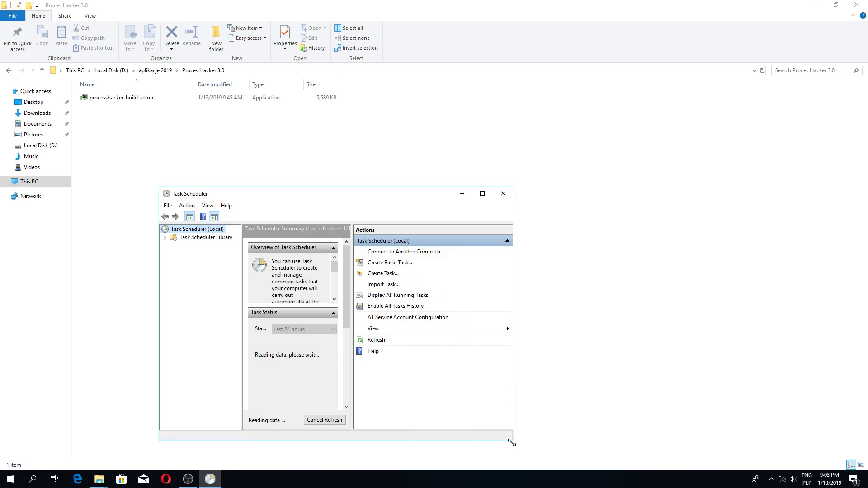
{"action": "left_click_drag", "start_coordinate": [515, 444], "coordinate": [633, 470]}
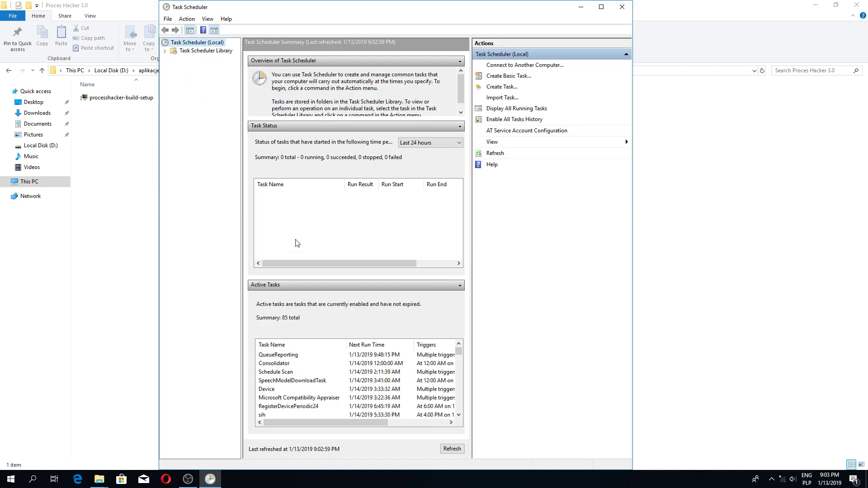
Expand the Task Scheduler Library to Microsoft, Windows, Application Experience and widen the task list and its Name column.
{"action": "left_click", "coordinate": [165, 51]}
{"action": "left_click", "coordinate": [174, 60]}
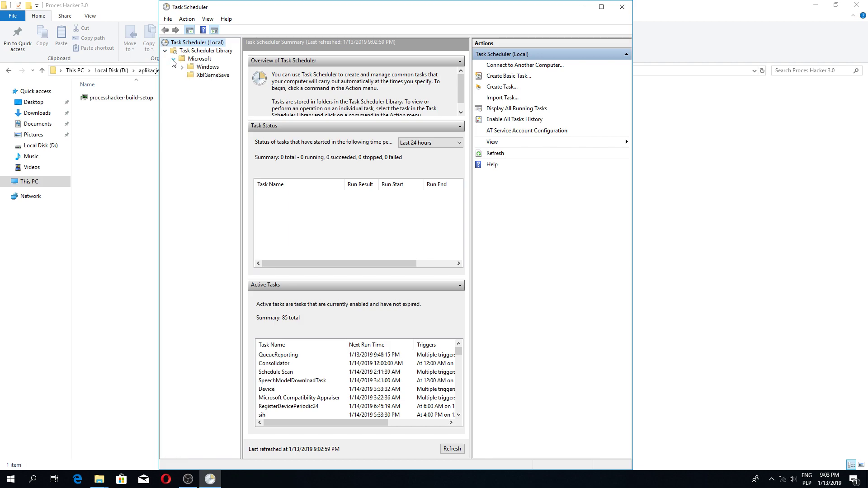
{"action": "left_click", "coordinate": [182, 67]}
{"action": "left_click_drag", "start_coordinate": [242, 104], "coordinate": [335, 103]}
{"action": "left_click", "coordinate": [246, 101]}
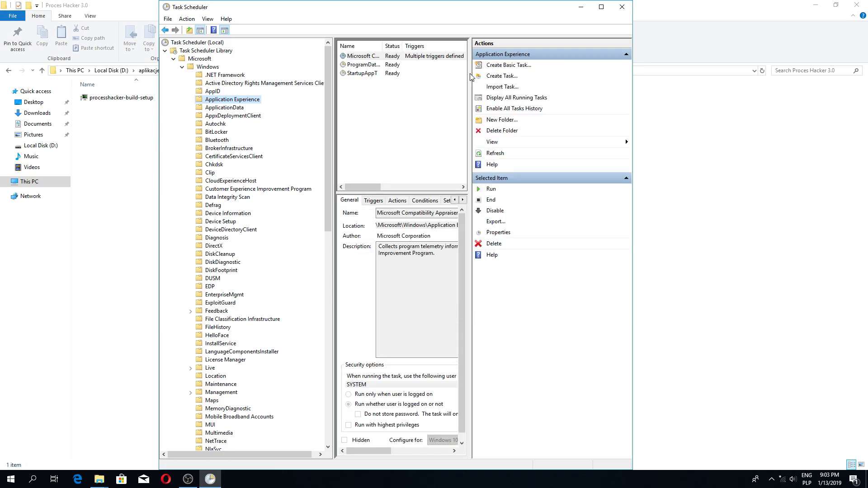
{"action": "left_click_drag", "start_coordinate": [470, 78], "coordinate": [584, 78]}
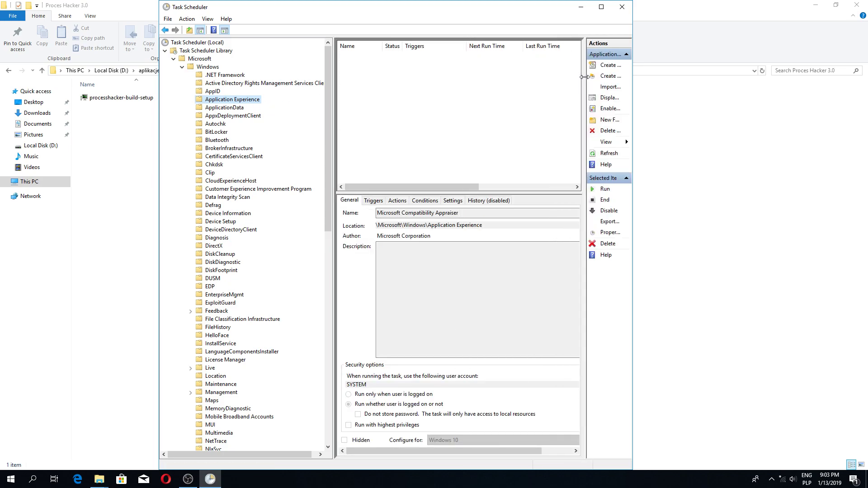
{"action": "left_click_drag", "start_coordinate": [383, 47], "coordinate": [497, 47]}
Disable the Microsoft Compatibility Appraiser task and delete it.
{"action": "left_click", "coordinate": [407, 56]}
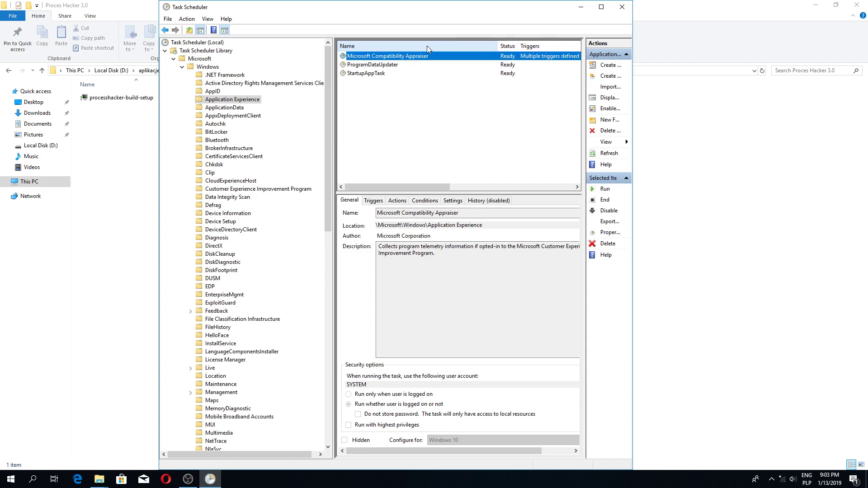
{"action": "right_click", "coordinate": [404, 60]}
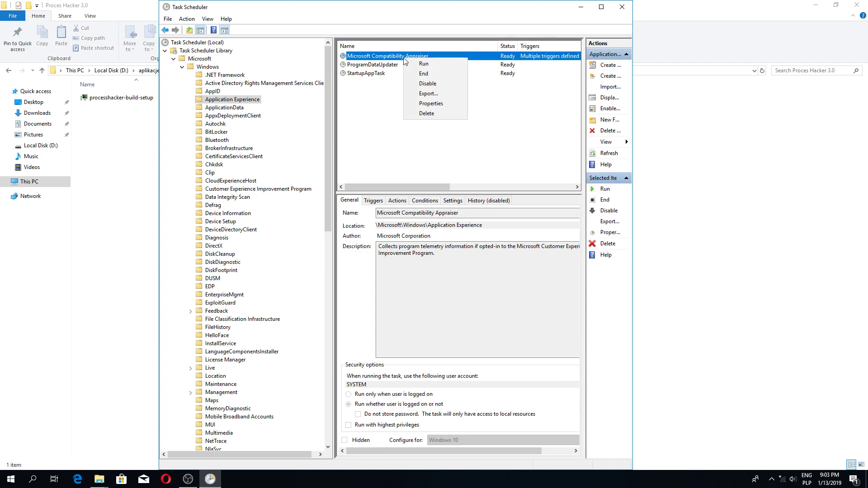
{"action": "left_click", "coordinate": [423, 83]}
{"action": "right_click", "coordinate": [420, 58]}
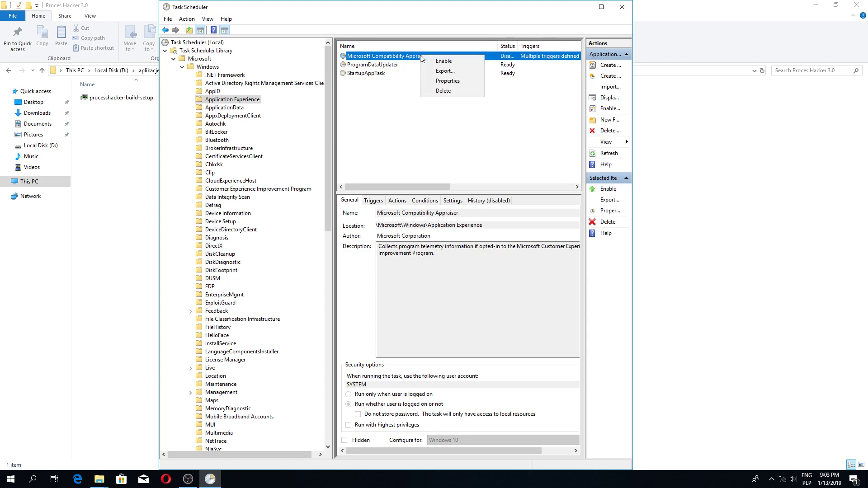
{"action": "left_click", "coordinate": [443, 91]}
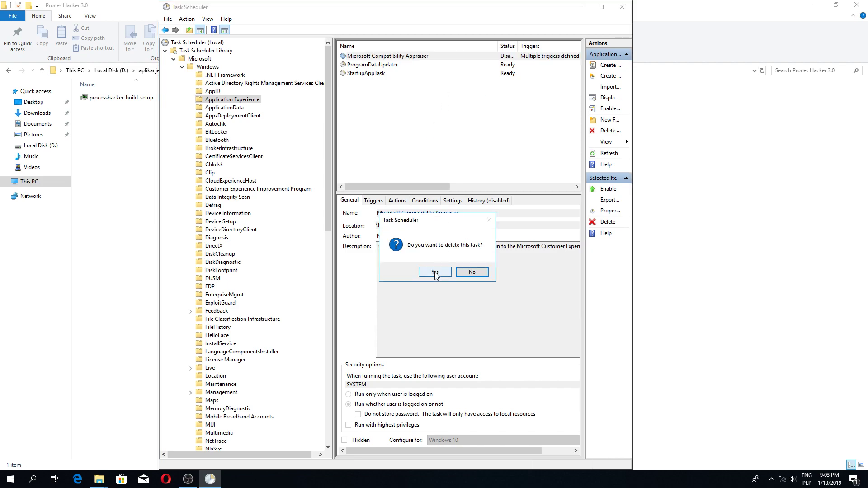
{"action": "left_click", "coordinate": [435, 274]}
Disable and delete the ProgramDataUpdater and StartupAppTask tasks in Application Experience, and close Task Scheduler.
{"action": "left_click", "coordinate": [375, 57]}
{"action": "left_click", "coordinate": [375, 64], "text": "shift"}
{"action": "right_click", "coordinate": [376, 65]}
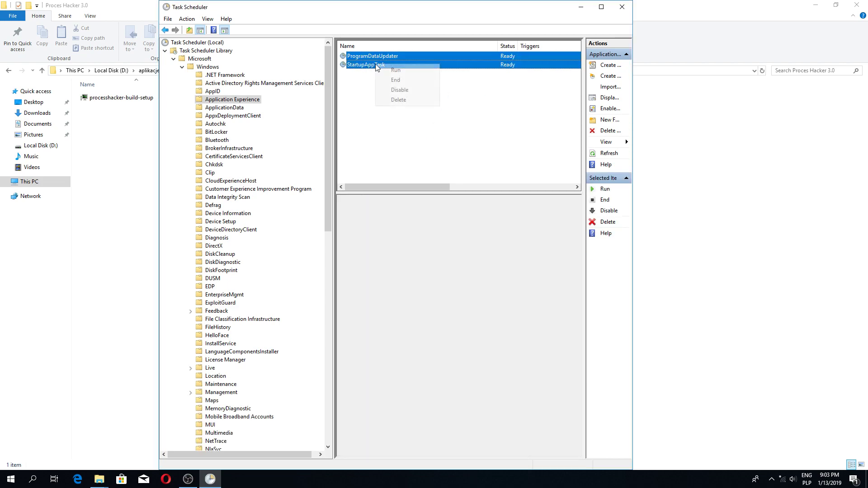
{"action": "left_click", "coordinate": [399, 89]}
{"action": "right_click", "coordinate": [382, 68]}
{"action": "left_click", "coordinate": [399, 77]}
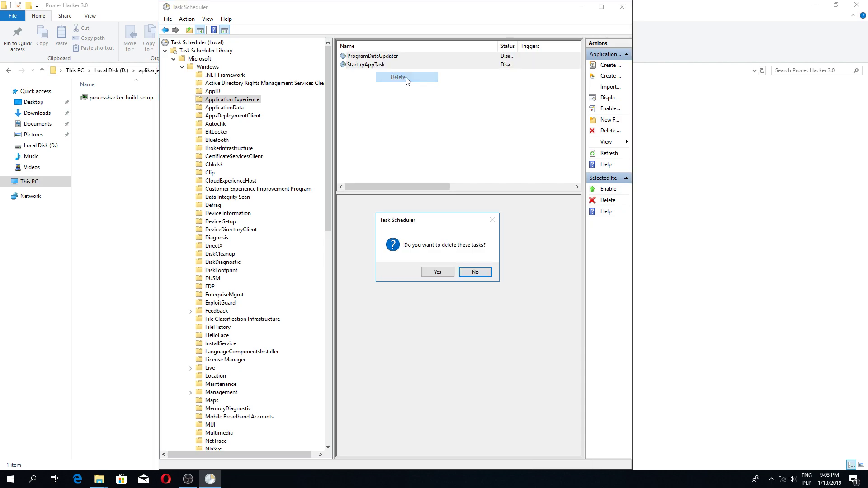
{"action": "left_click", "coordinate": [435, 273]}
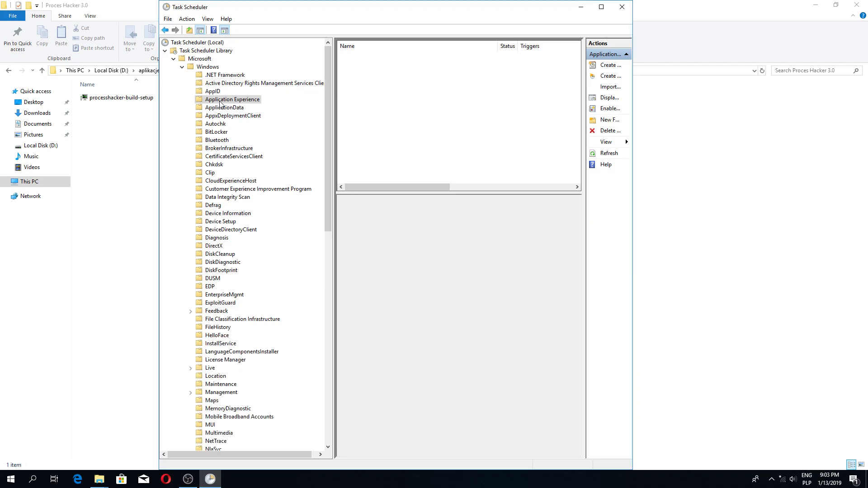
{"action": "left_click", "coordinate": [622, 6]}
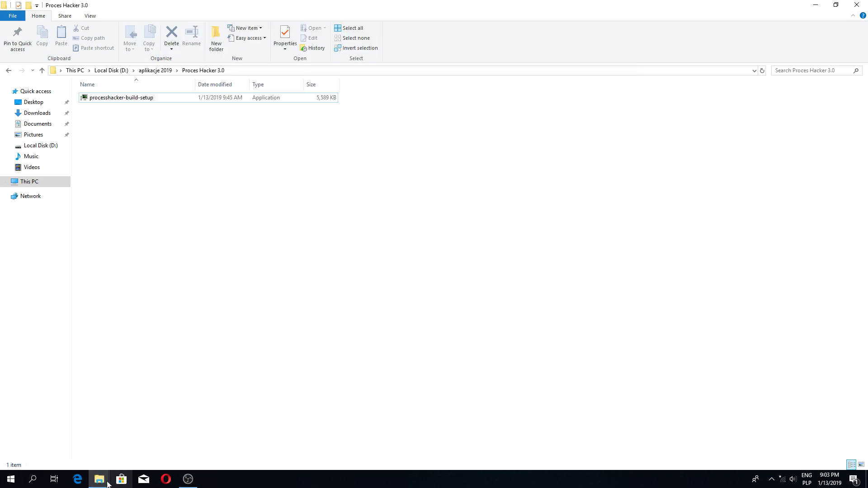
Open Control Panel from a new File Explorer window, view it by large icons and open Power Options.
{"action": "right_click", "coordinate": [5, 482]}
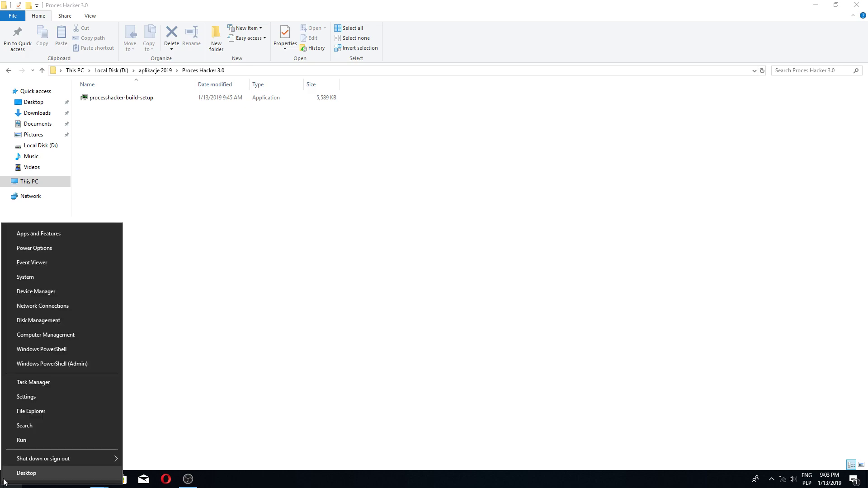
{"action": "left_click", "coordinate": [36, 410]}
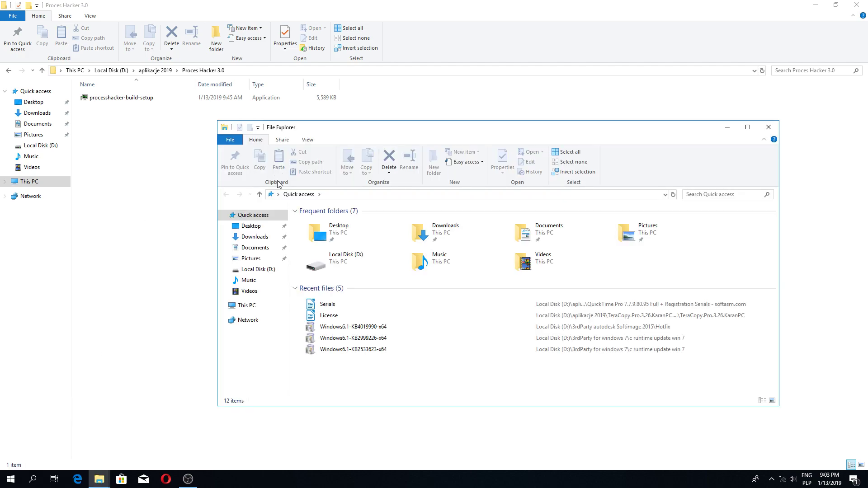
{"action": "left_click", "coordinate": [281, 196]}
{"action": "left_click", "coordinate": [298, 237]}
{"action": "left_click", "coordinate": [280, 197]}
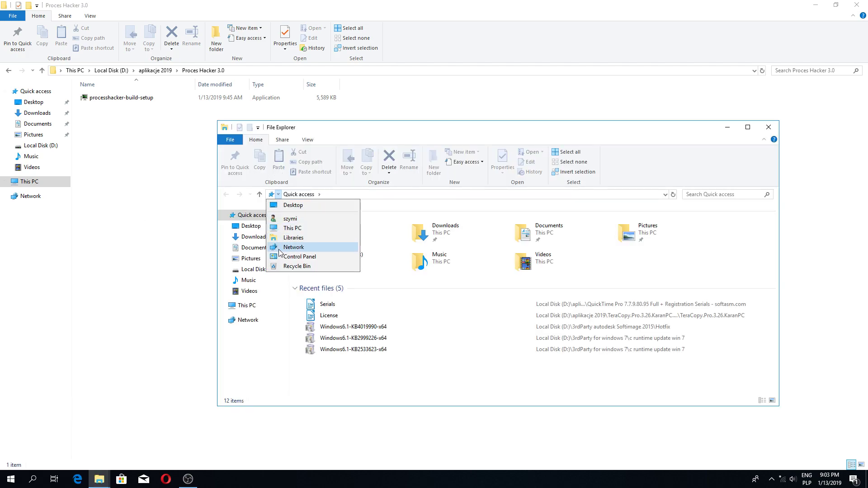
{"action": "left_click", "coordinate": [283, 257]}
{"action": "left_click", "coordinate": [634, 165]}
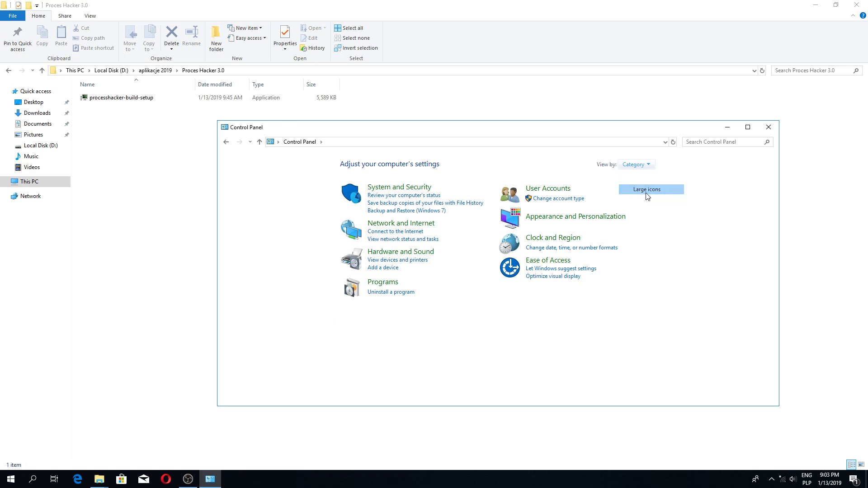
{"action": "left_click", "coordinate": [645, 190]}
{"action": "left_click", "coordinate": [616, 319]}
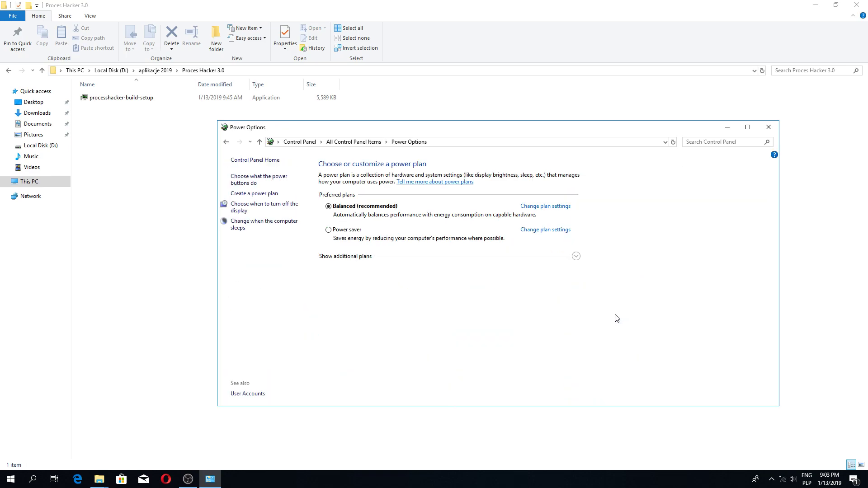
Activate the High performance plan from the additional plans and set its display turn-off time to Never.
{"action": "left_click", "coordinate": [339, 257]}
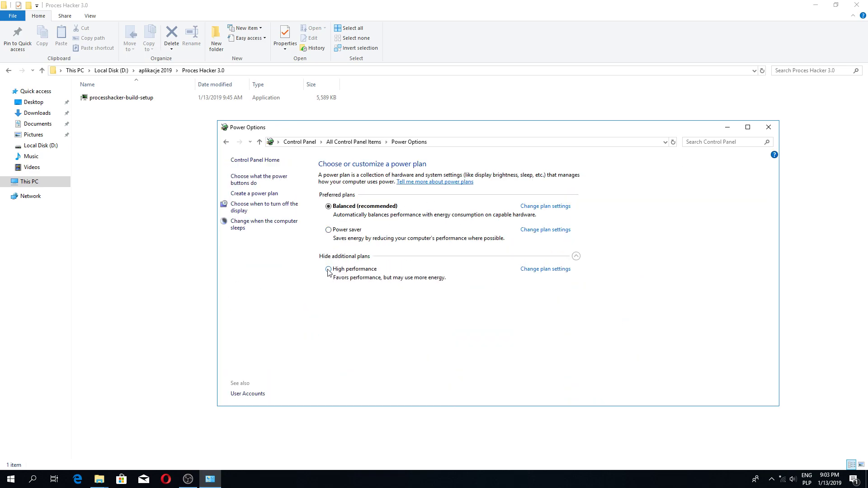
{"action": "left_click", "coordinate": [552, 269]}
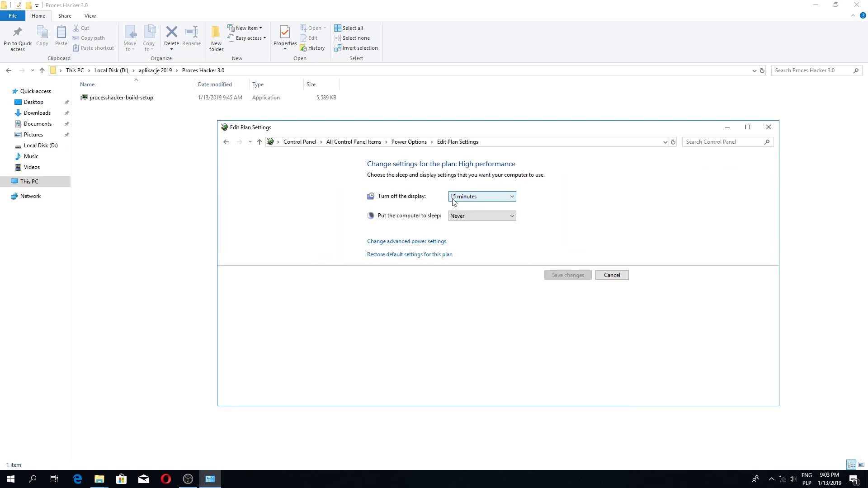
{"action": "left_click", "coordinate": [452, 198]}
{"action": "left_click", "coordinate": [475, 307]}
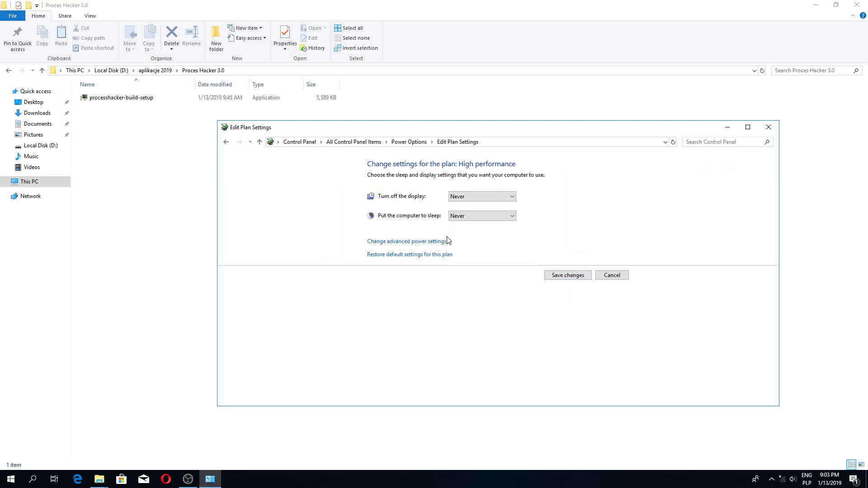
In the plan's advanced power settings, set the hard disk turn-off to 0 minutes and Allow hybrid sleep to Off, and apply.
{"action": "left_click", "coordinate": [422, 242]}
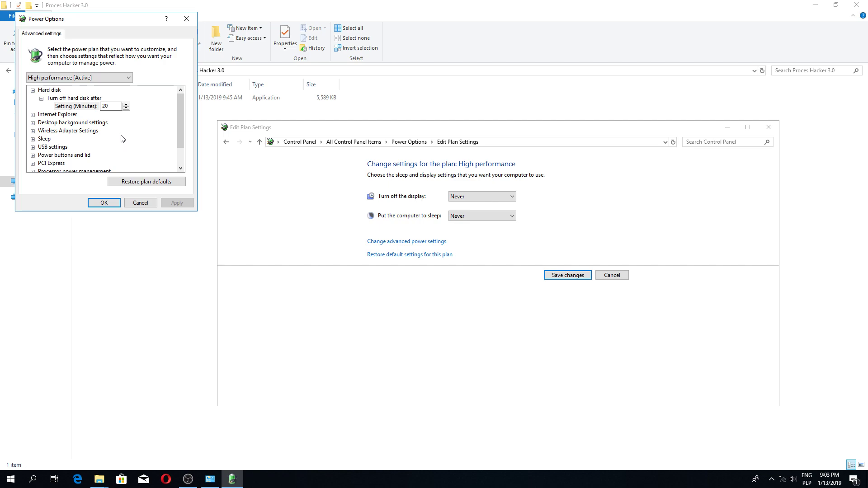
{"action": "type", "text": "0"}
{"action": "left_click", "coordinate": [32, 139]}
{"action": "left_click", "coordinate": [42, 147]}
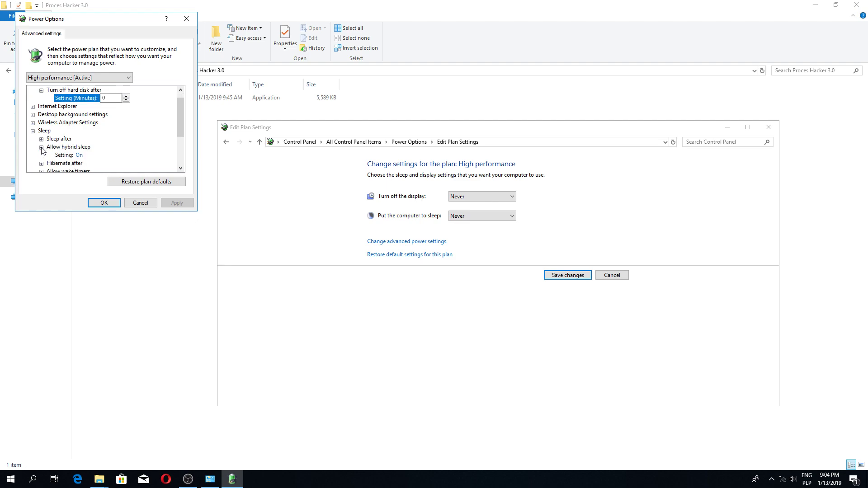
{"action": "left_click", "coordinate": [84, 157]}
{"action": "left_click", "coordinate": [93, 155]}
{"action": "left_click", "coordinate": [91, 171]}
{"action": "left_click", "coordinate": [177, 203]}
Set USB selective suspend to Disabled in the advanced power settings and apply the change.
{"action": "left_click_drag", "start_coordinate": [180, 125], "coordinate": [178, 151]}
{"action": "left_click", "coordinate": [33, 122]}
{"action": "left_click", "coordinate": [41, 131]}
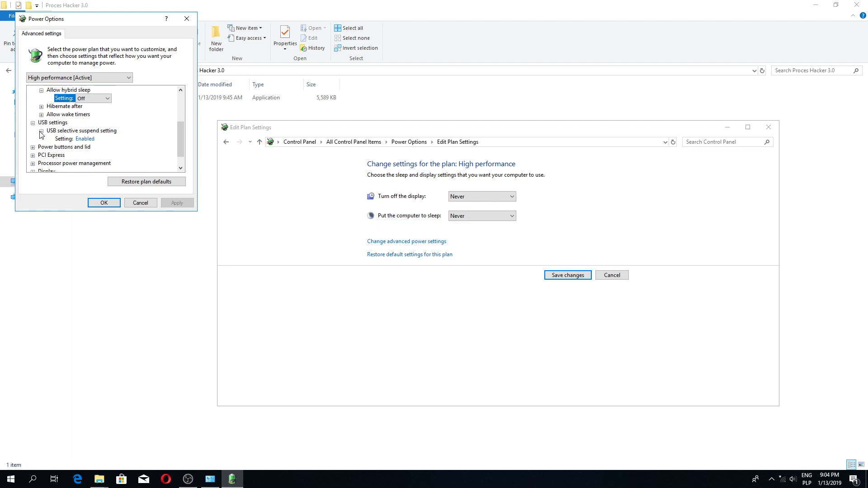
{"action": "left_click", "coordinate": [97, 139]}
{"action": "left_click", "coordinate": [97, 154]}
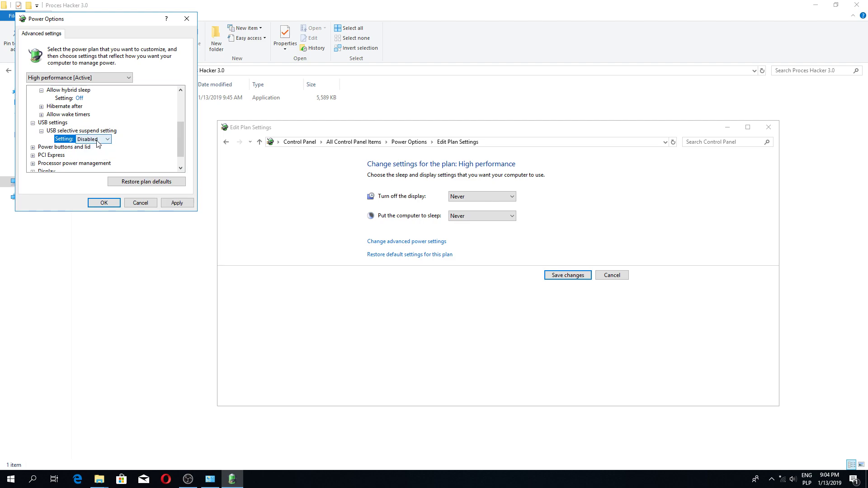
{"action": "left_click", "coordinate": [176, 203]}
Accept the advanced power settings, save the High performance plan changes and close Power Options.
{"action": "left_click_drag", "start_coordinate": [183, 151], "coordinate": [181, 157]}
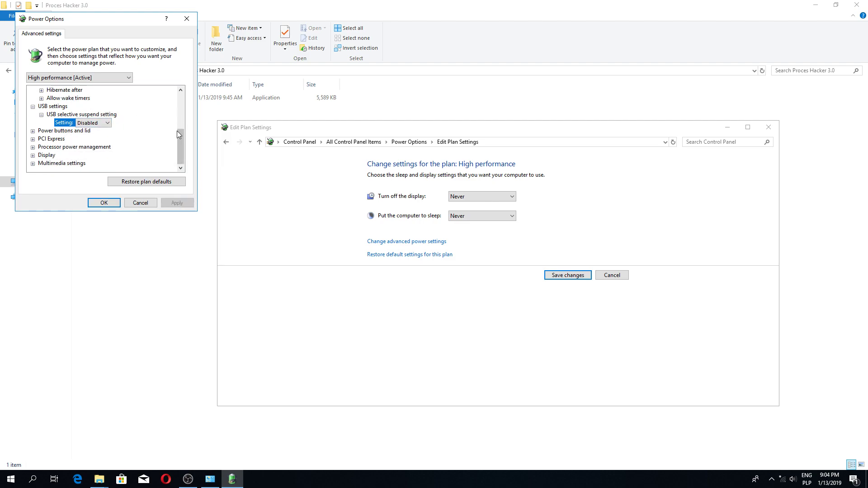
{"action": "left_click", "coordinate": [104, 203]}
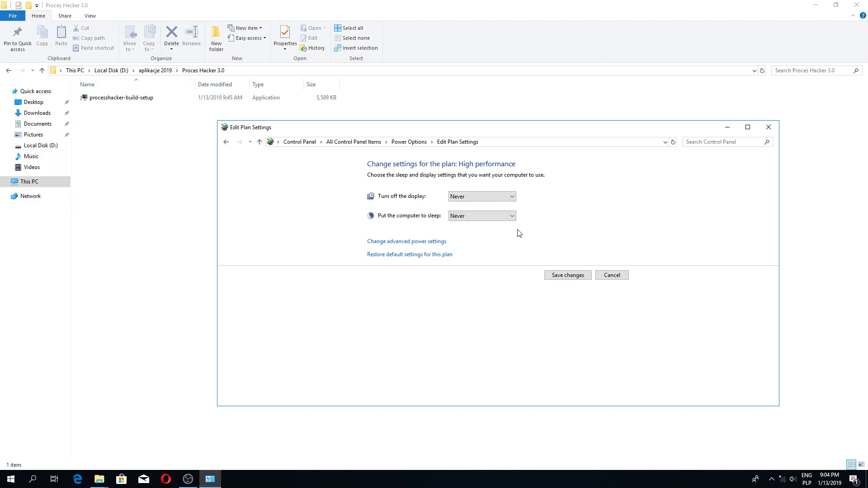
{"action": "left_click", "coordinate": [562, 277]}
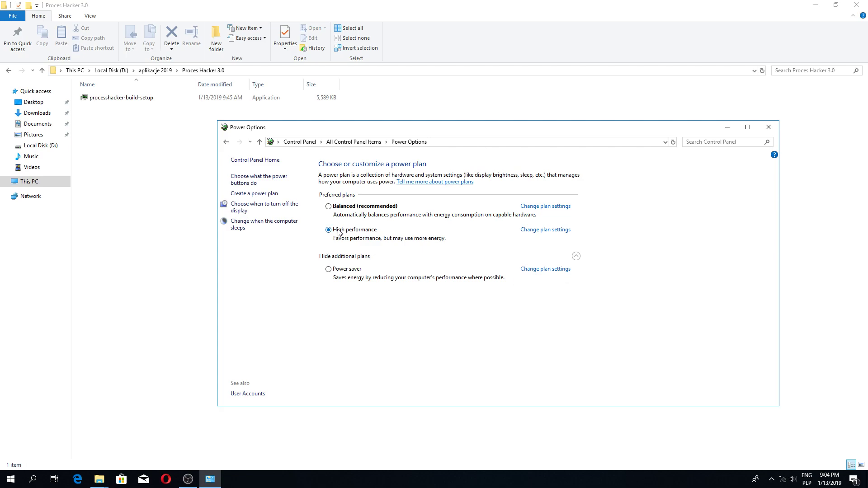
{"action": "left_click", "coordinate": [769, 128]}
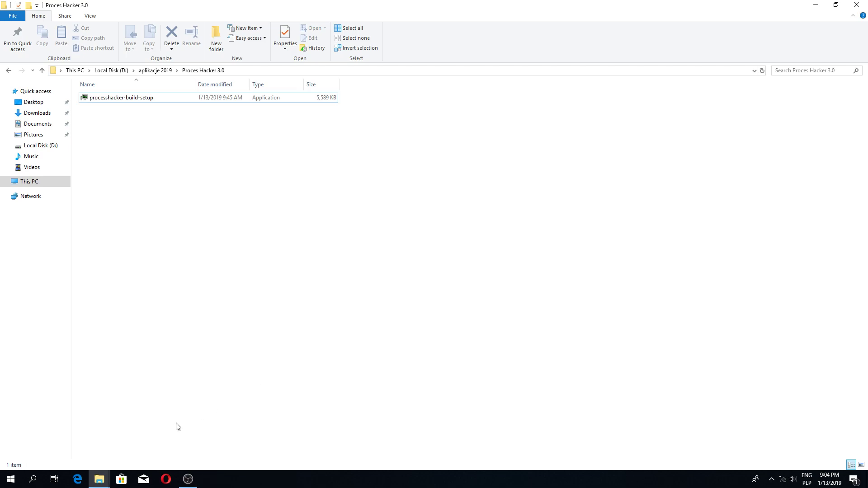
Open Device Manager and bring up the properties of the Standard SATA AHCI Controller under IDE ATA/ATAPI controllers, moving the dialog aside.
{"action": "left_click", "coordinate": [0, 487]}
{"action": "left_click", "coordinate": [1, 487]}
{"action": "right_click", "coordinate": [1, 487]}
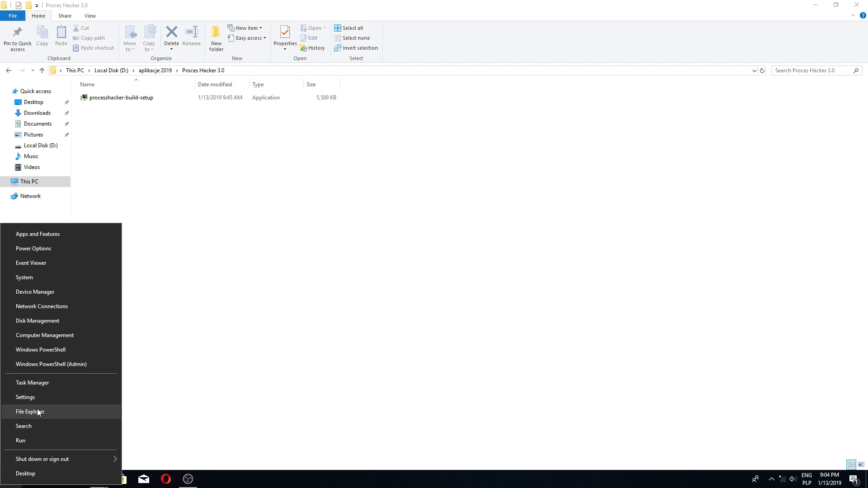
{"action": "left_click", "coordinate": [40, 291]}
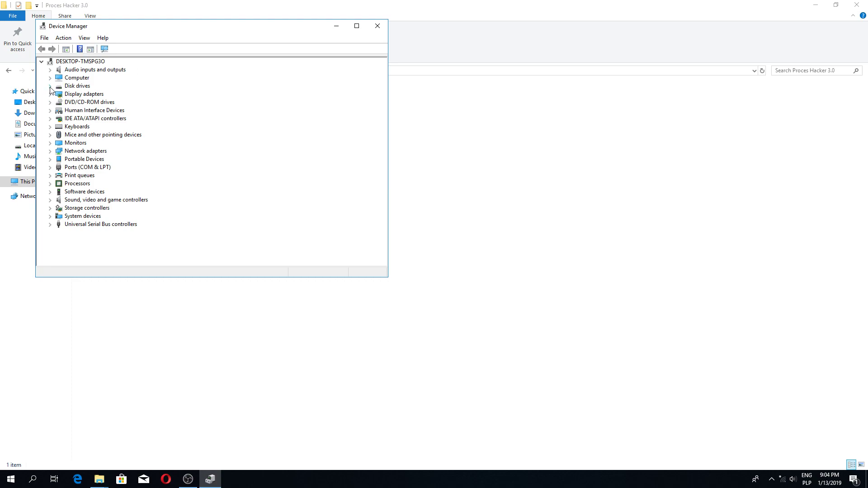
{"action": "left_click", "coordinate": [50, 118]}
{"action": "right_click", "coordinate": [98, 128]}
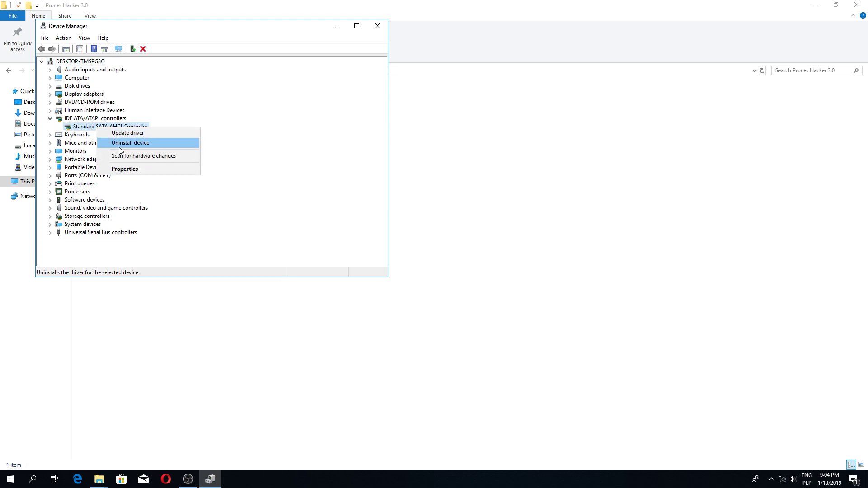
{"action": "left_click", "coordinate": [176, 169]}
{"action": "left_click_drag", "start_coordinate": [200, 53], "coordinate": [315, 95]}
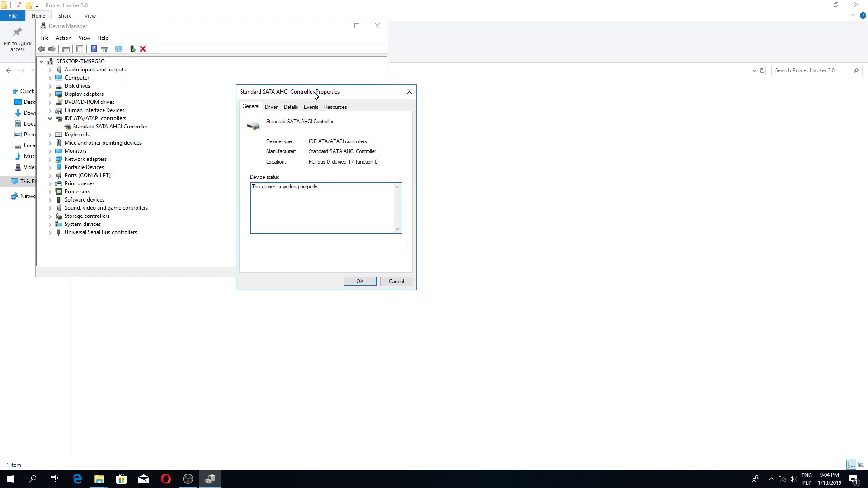
Check the SATA controller's driver information and look up its Device instance path in the device details.
{"action": "left_click", "coordinate": [274, 112]}
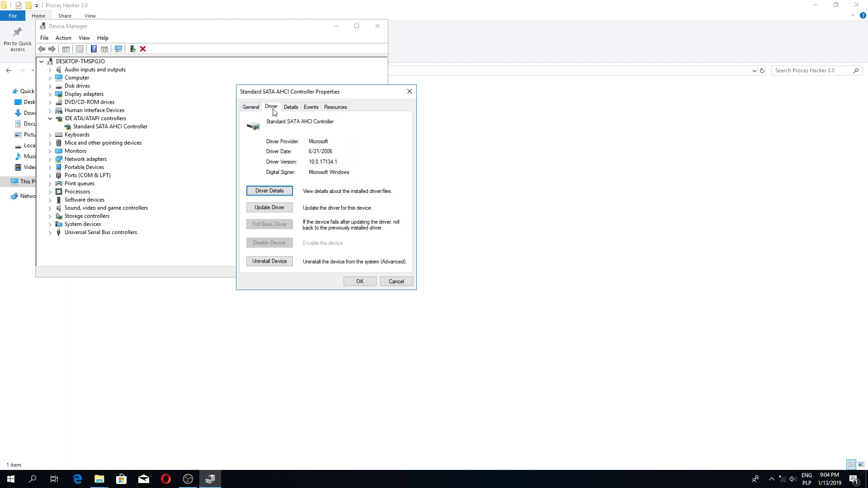
{"action": "left_click", "coordinate": [291, 107]}
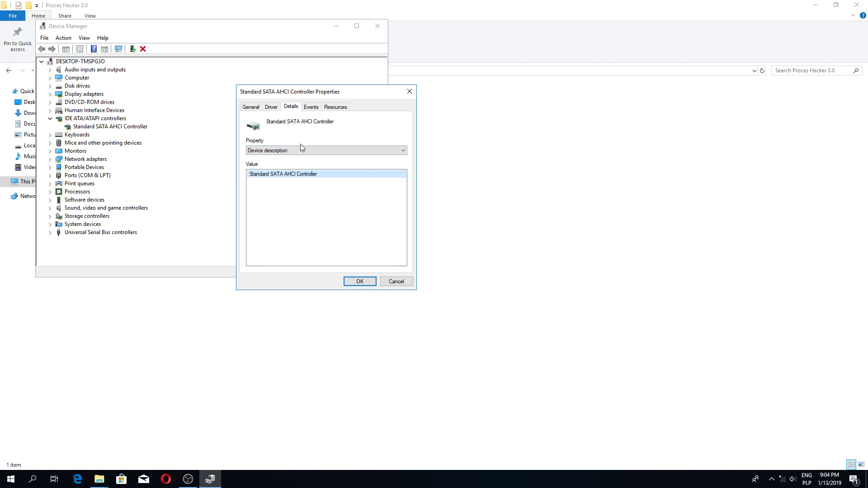
{"action": "left_click", "coordinate": [302, 151]}
{"action": "left_click", "coordinate": [303, 165]}
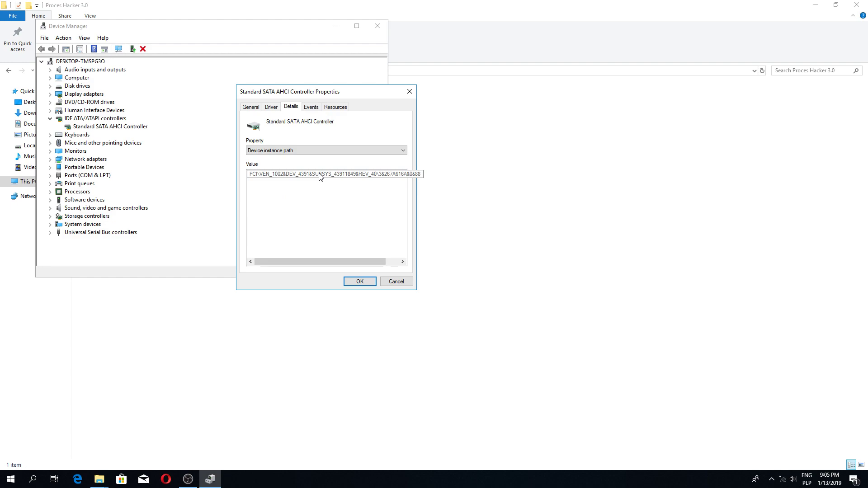
{"action": "left_click", "coordinate": [281, 172]}
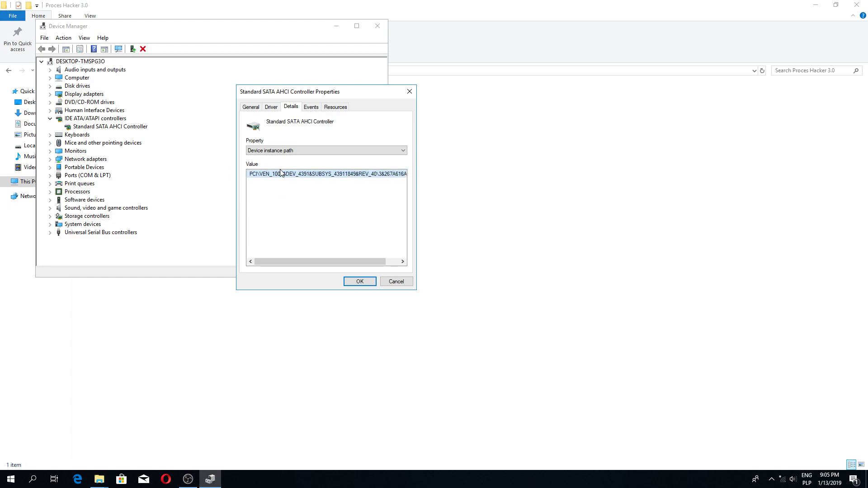
Search Windows for regedit, open Registry Editor beside Device Manager and close the SATA controller's properties.
{"action": "left_click", "coordinate": [36, 486]}
{"action": "type", "text": "regedit"}
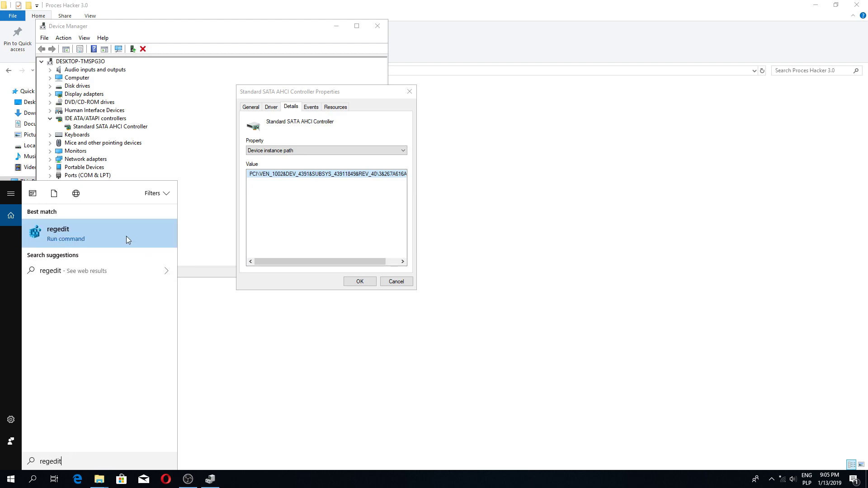
{"action": "left_click", "coordinate": [126, 236]}
{"action": "left_click_drag", "start_coordinate": [321, 80], "coordinate": [590, 114]}
{"action": "left_click_drag", "start_coordinate": [378, 92], "coordinate": [241, 89]}
{"action": "left_click", "coordinate": [224, 278]}
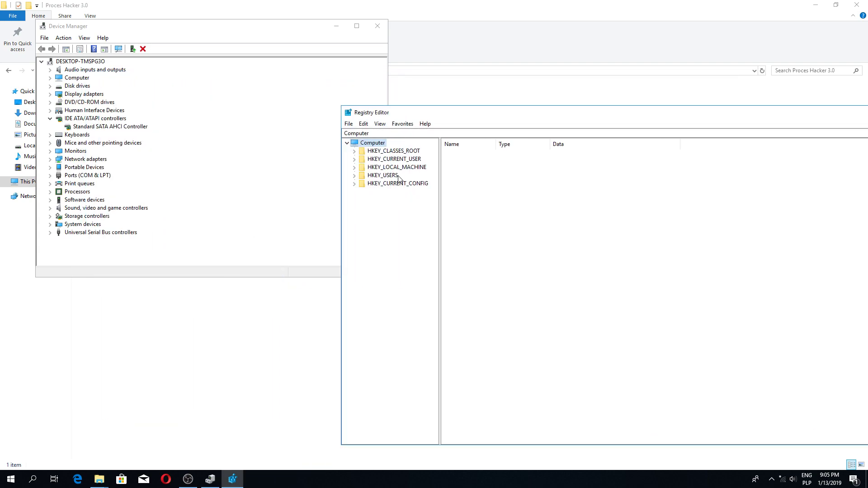
Expand the registry key HKEY_LOCAL_MACHINE\SYSTEM\CurrentControlSet\Enum\PCI and widen the key tree to read the device names.
{"action": "left_click", "coordinate": [354, 168]}
{"action": "left_click", "coordinate": [361, 216]}
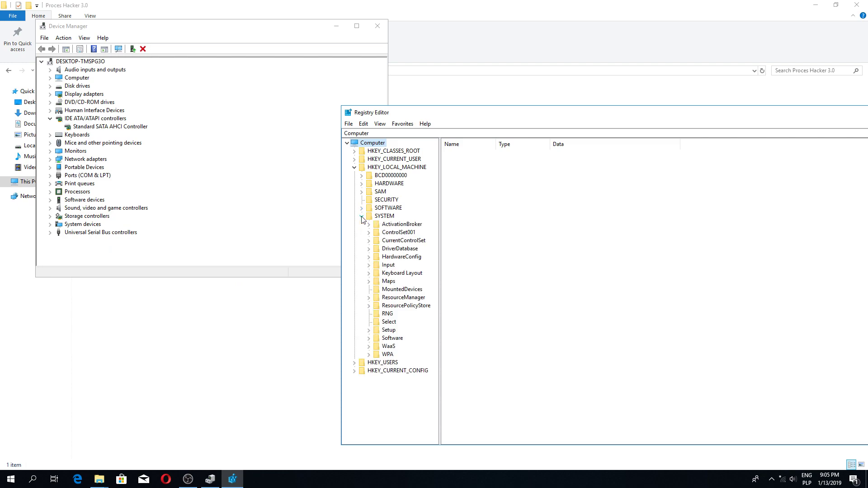
{"action": "left_click", "coordinate": [369, 240]}
{"action": "left_click", "coordinate": [396, 257]}
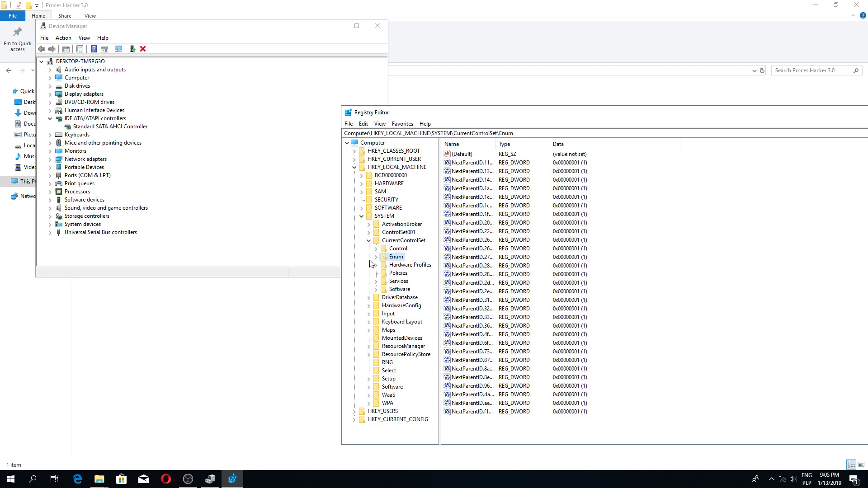
{"action": "left_click", "coordinate": [375, 257]}
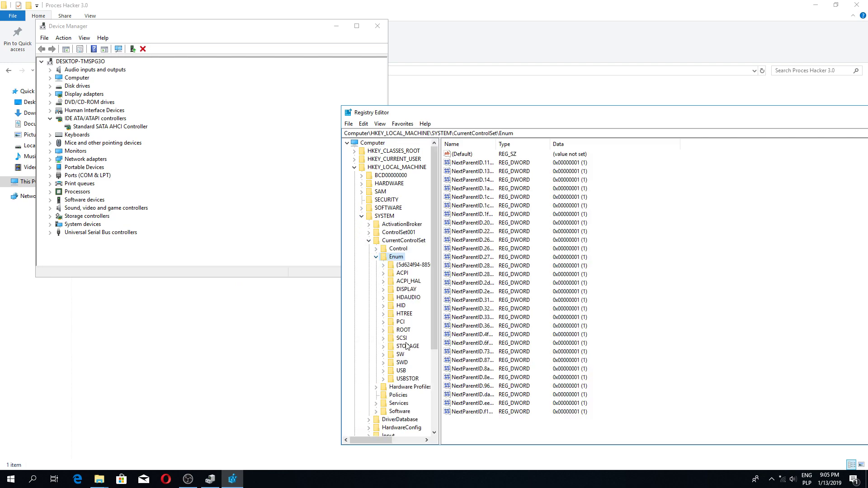
{"action": "left_click", "coordinate": [400, 322]}
{"action": "left_click", "coordinate": [386, 322]}
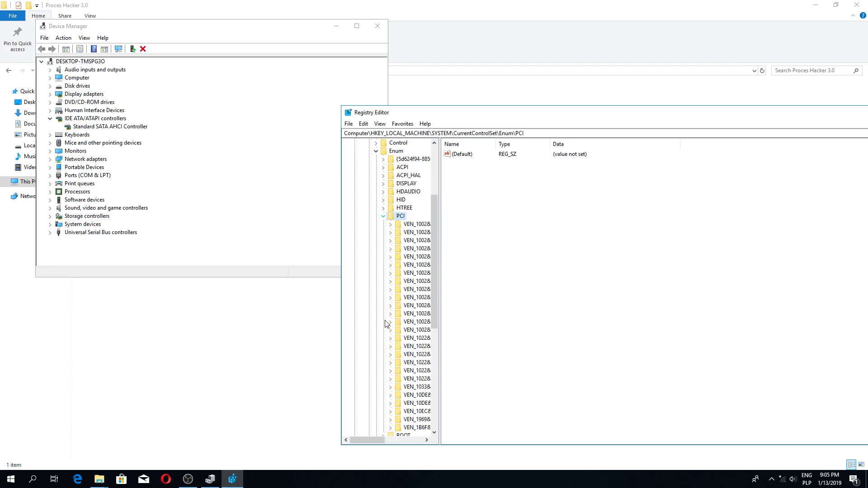
{"action": "left_click_drag", "start_coordinate": [440, 252], "coordinate": [527, 252]}
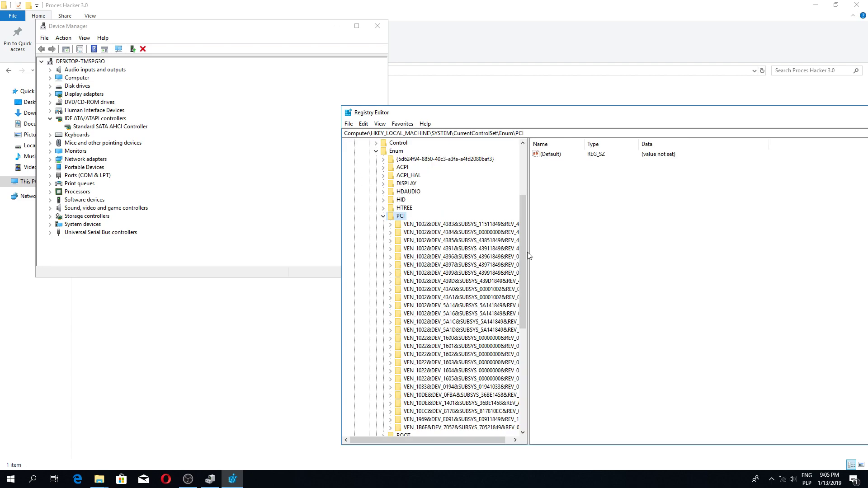
Expand the VEN_1002&DEV_4391 key under PCI down to Device Parameters\Interrupt Management and select its MessageSignaledInterruptProperties key.
{"action": "left_click", "coordinate": [391, 249]}
{"action": "left_click", "coordinate": [414, 257]}
{"action": "left_click", "coordinate": [398, 258]}
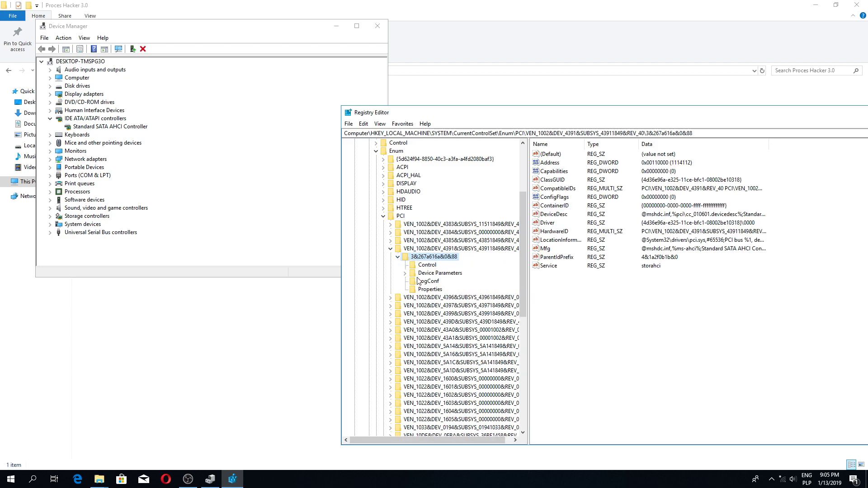
{"action": "left_click", "coordinate": [407, 274]}
{"action": "left_click", "coordinate": [435, 282]}
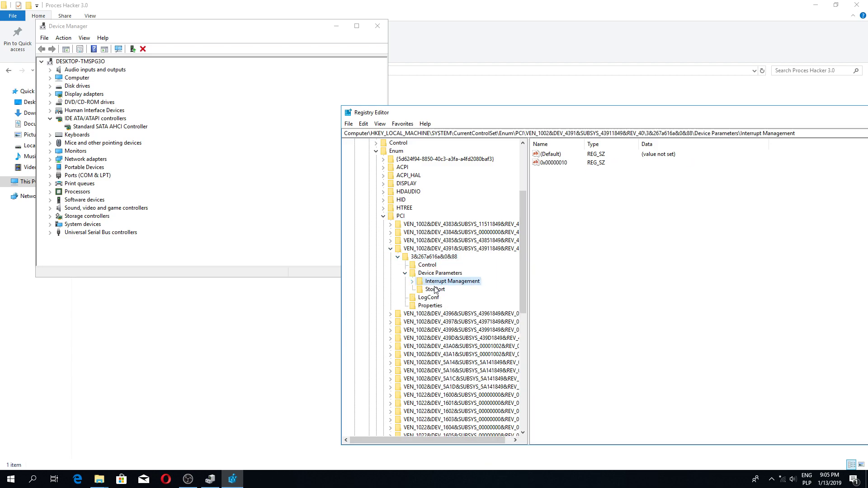
{"action": "double_click", "coordinate": [428, 282]}
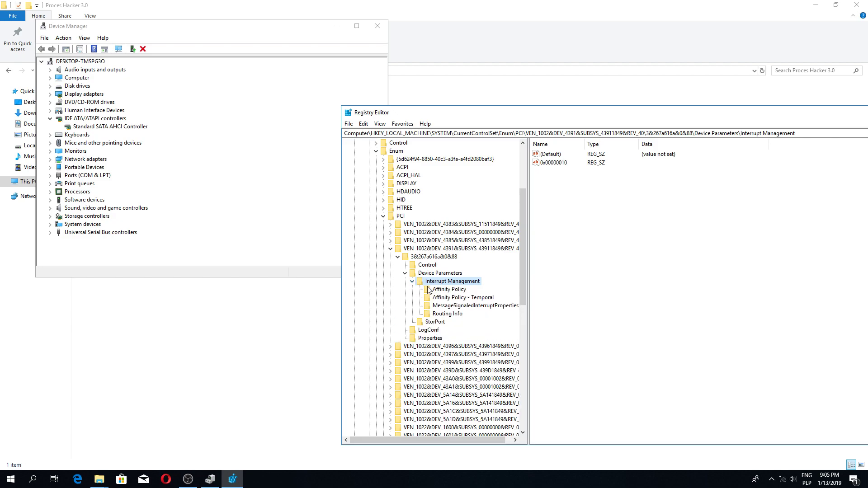
{"action": "left_click", "coordinate": [457, 306]}
Set the MSISupported value to 0 and close both Registry Editor and Device Manager.
{"action": "double_click", "coordinate": [555, 180]}
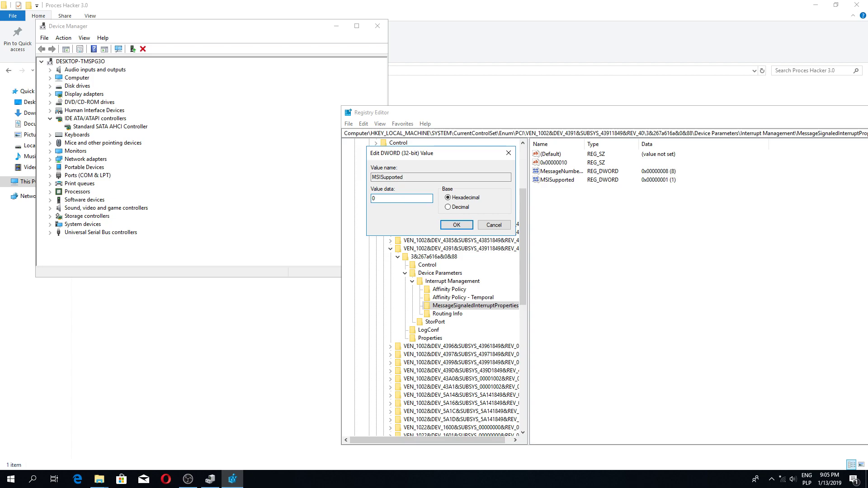
{"action": "left_click", "coordinate": [456, 225]}
{"action": "left_click_drag", "start_coordinate": [711, 118], "coordinate": [414, 113]}
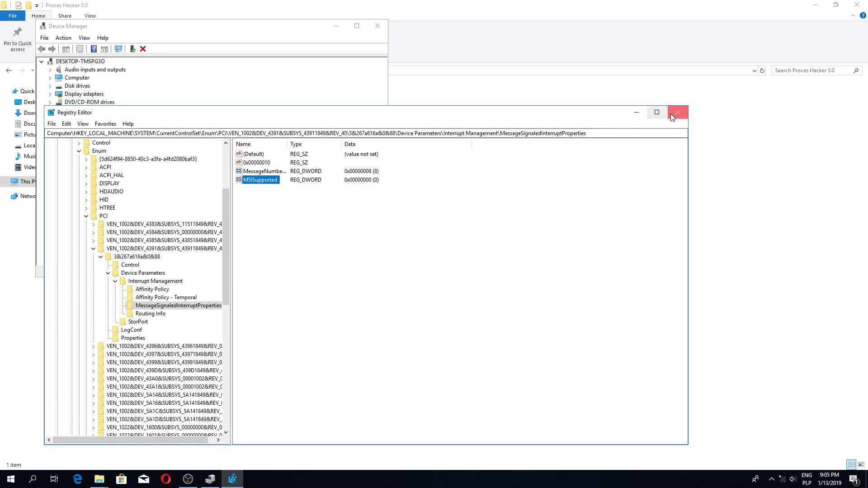
{"action": "left_click", "coordinate": [671, 115]}
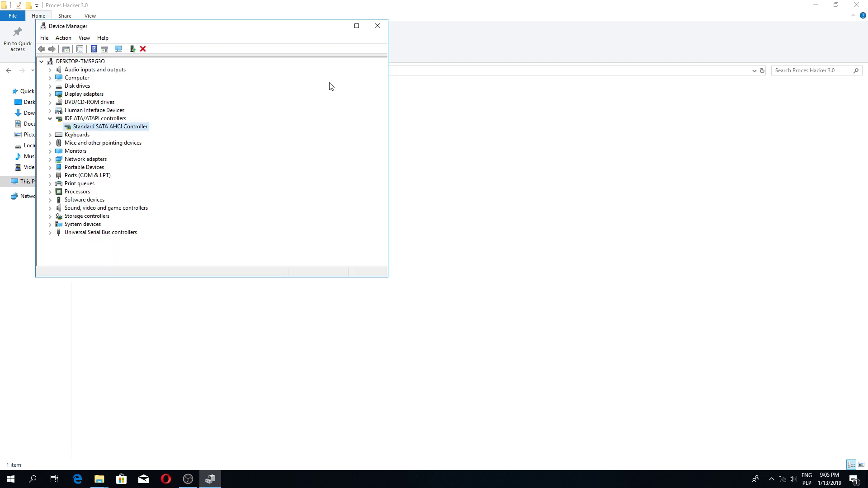
{"action": "left_click", "coordinate": [379, 25]}
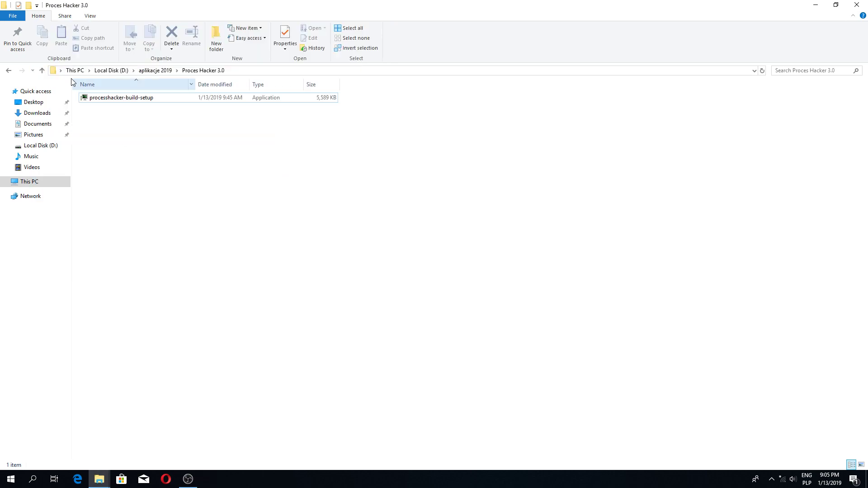
Open Control Panel from the File Explorer window, display its items as large icons and go to Power Options.
{"action": "left_click", "coordinate": [61, 71]}
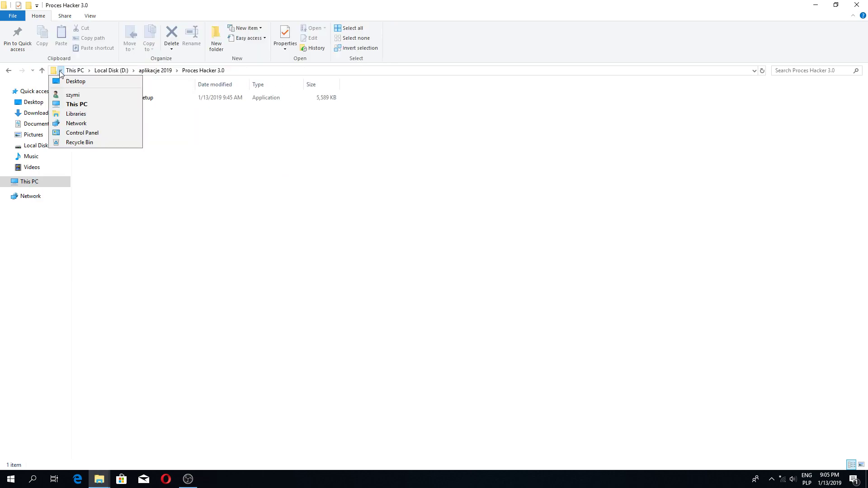
{"action": "left_click", "coordinate": [73, 132]}
{"action": "left_click", "coordinate": [571, 41]}
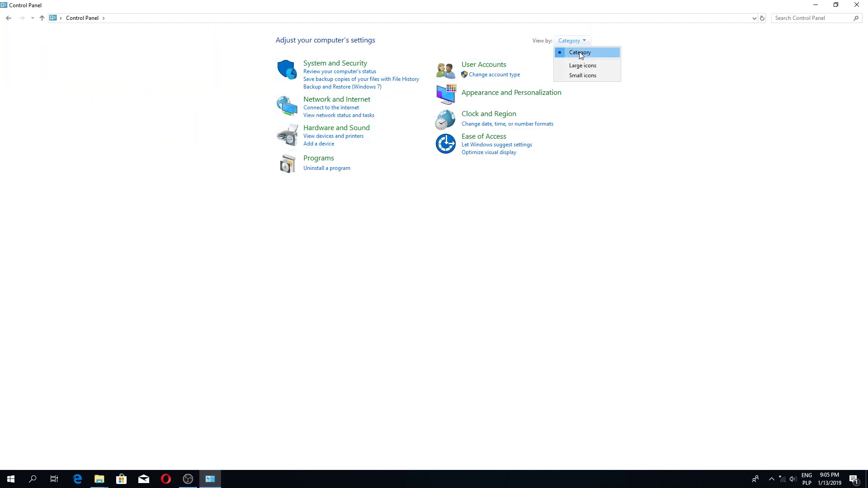
{"action": "left_click", "coordinate": [576, 64]}
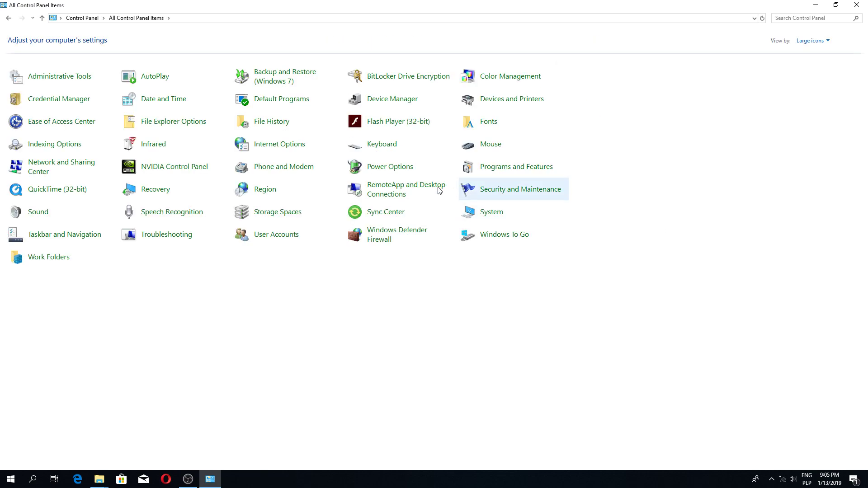
{"action": "left_click", "coordinate": [376, 170]}
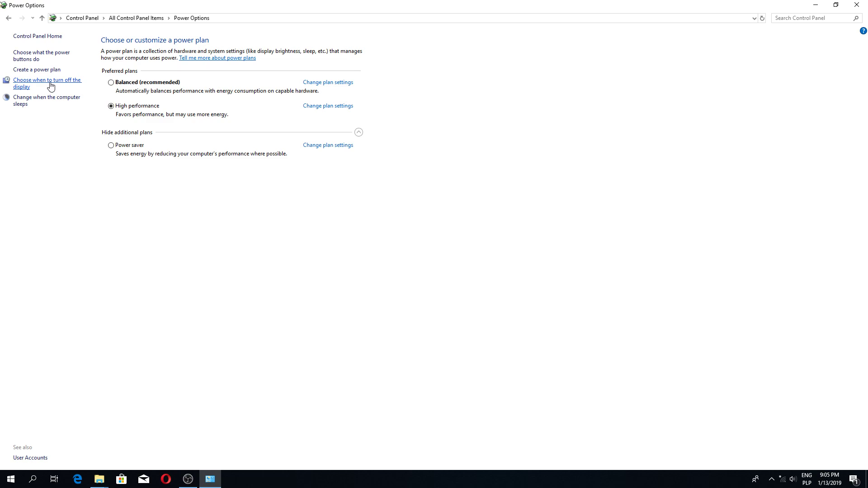
Unlock the unavailable power button settings, turn off fast startup with Hibernate left unchecked, and save the changes.
{"action": "left_click", "coordinate": [56, 60]}
{"action": "left_click", "coordinate": [322, 69]}
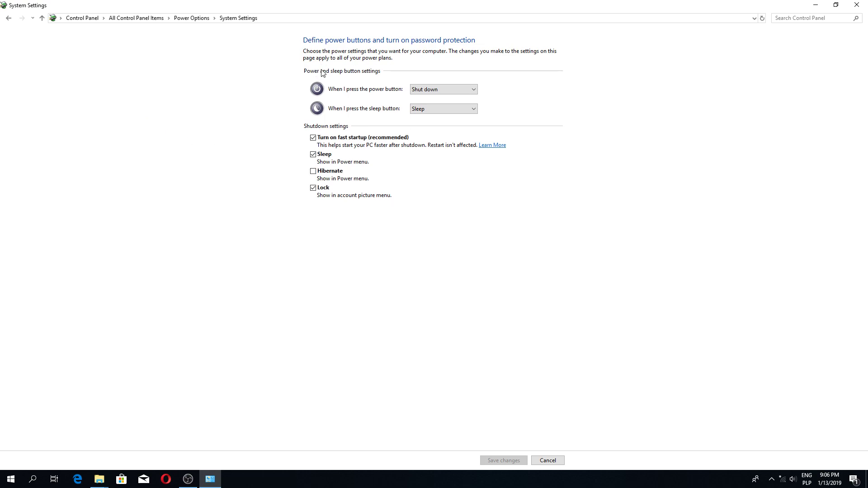
{"action": "left_click", "coordinate": [314, 172]}
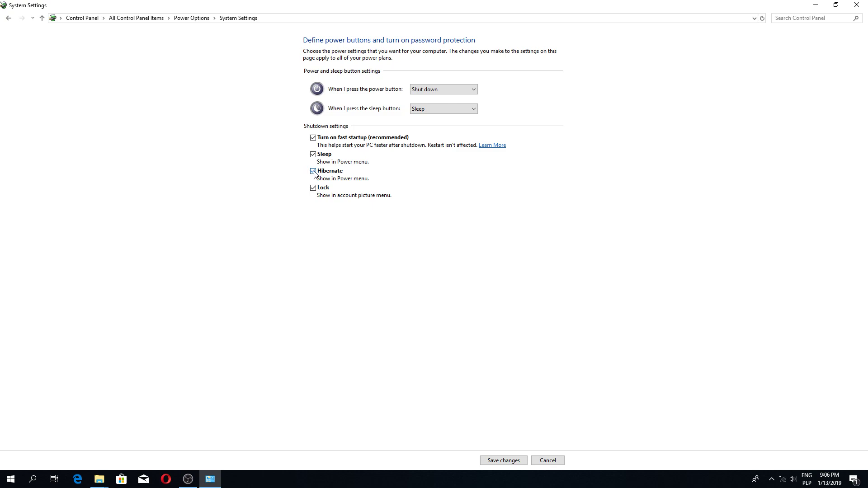
{"action": "left_click", "coordinate": [313, 172]}
{"action": "left_click", "coordinate": [313, 138]}
{"action": "left_click", "coordinate": [503, 460]}
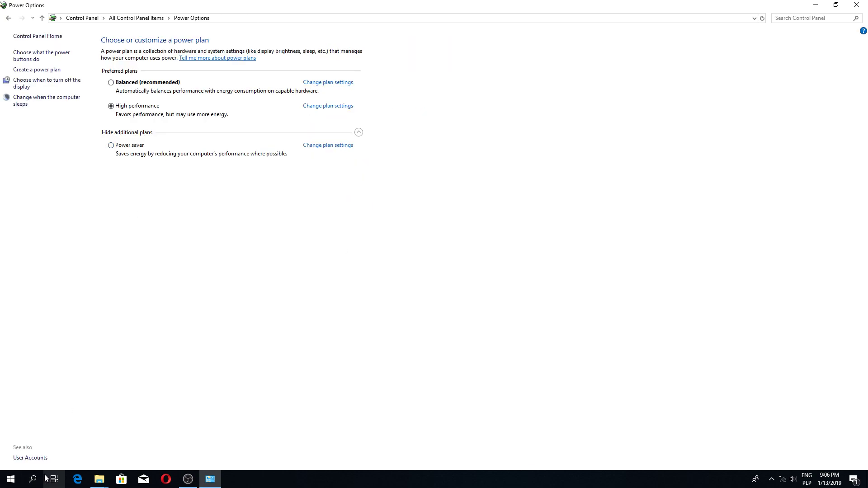
In the Windows search settings, turn off SafeSearch, Windows Cloud Search and My device history, and close Settings.
{"action": "left_click", "coordinate": [11, 479]}
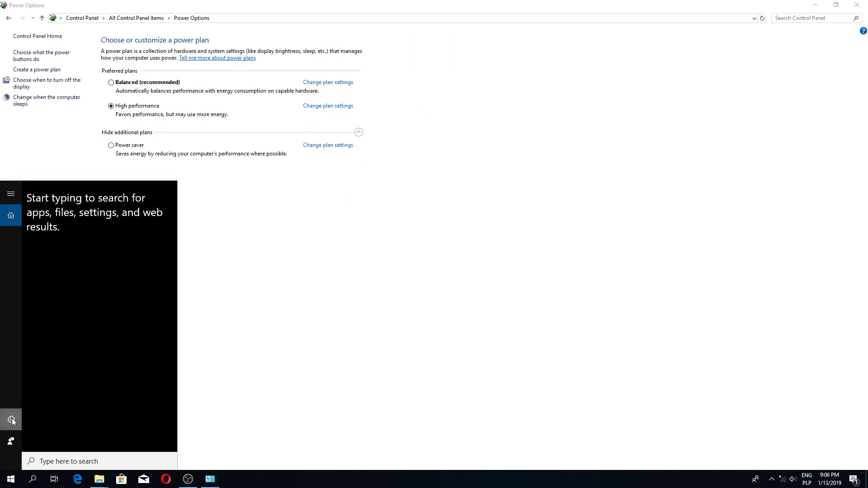
{"action": "left_click", "coordinate": [12, 422]}
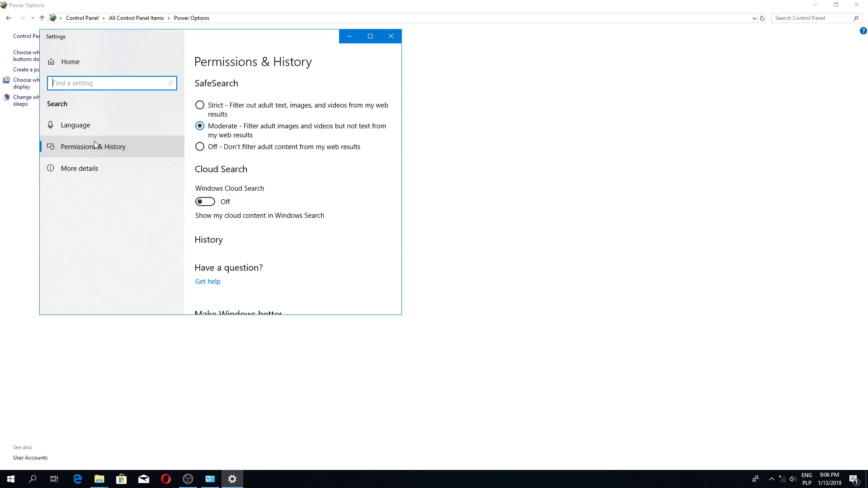
{"action": "left_click", "coordinate": [210, 149]}
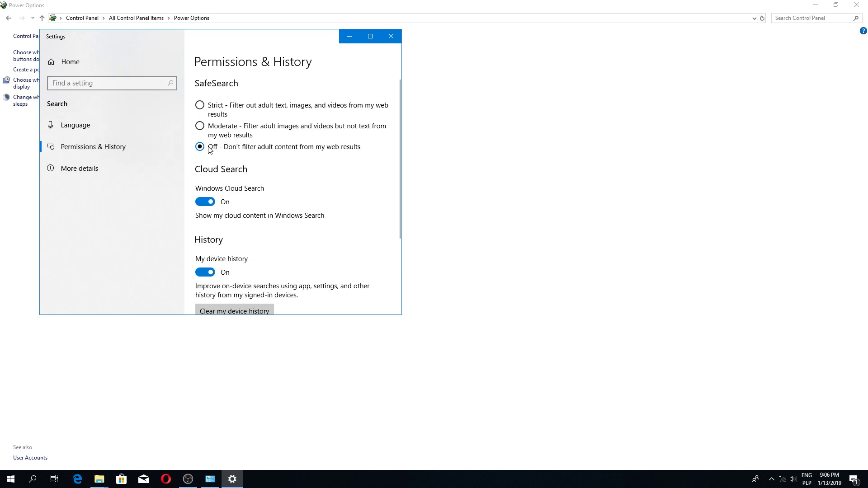
{"action": "left_click", "coordinate": [205, 202]}
{"action": "left_click", "coordinate": [205, 272]}
{"action": "scroll", "coordinate": [205, 271], "scroll_direction": "down", "scroll_amount": 3}
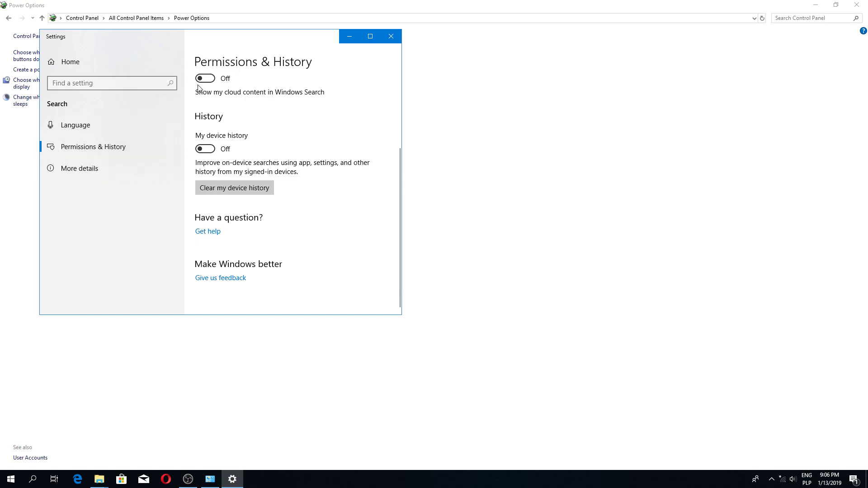
{"action": "left_click", "coordinate": [391, 37]}
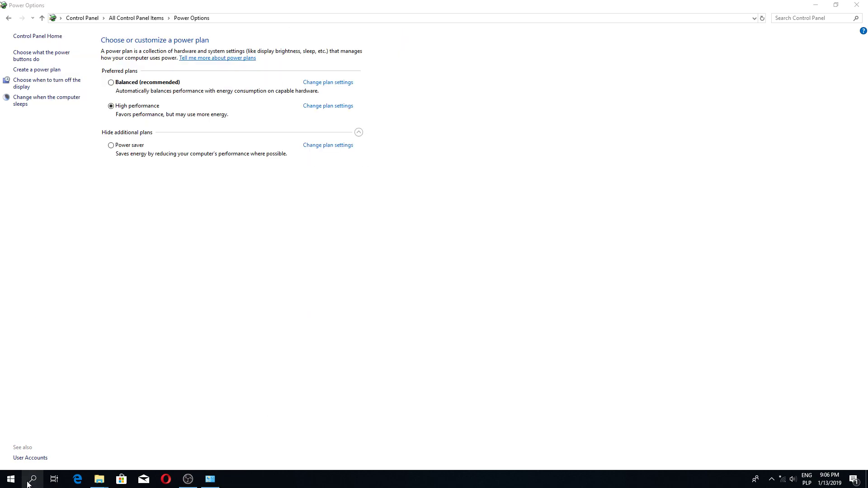
Search Windows for gpedit, open the Local Group Policy Editor and list All Settings of Computer Configuration's Administrative Templates.
{"action": "left_click", "coordinate": [32, 480]}
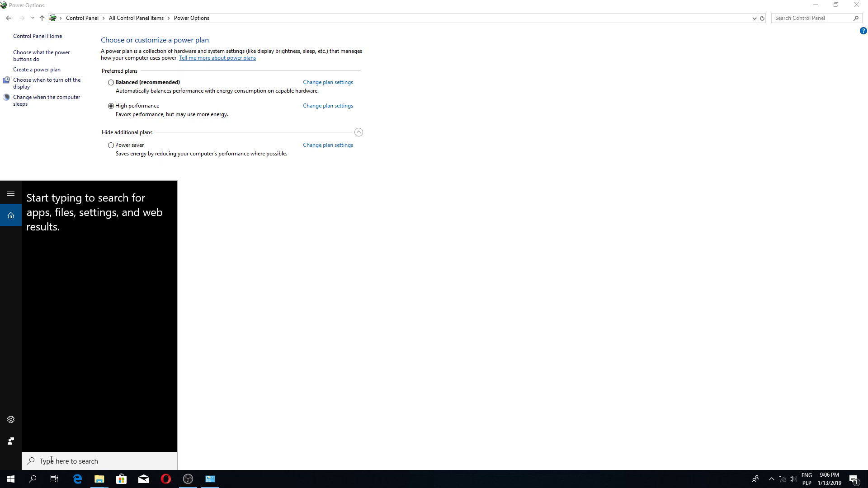
{"action": "type", "text": "gpedit"}
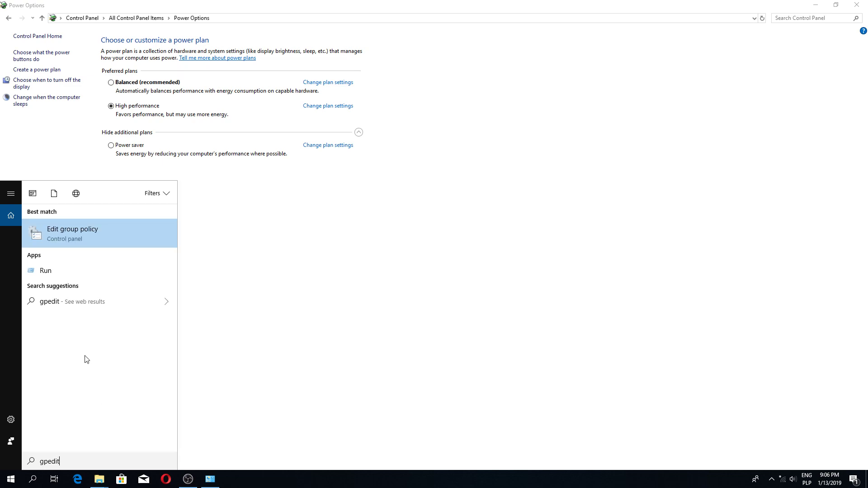
{"action": "left_click", "coordinate": [98, 239]}
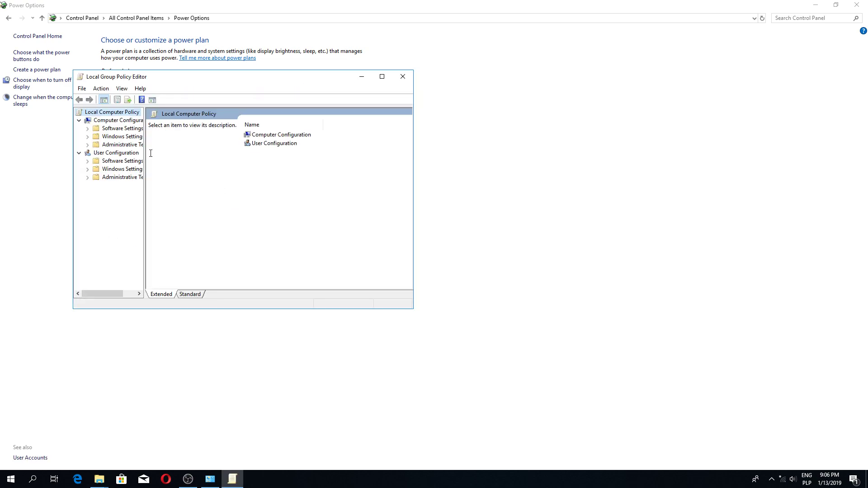
{"action": "left_click", "coordinate": [116, 145]}
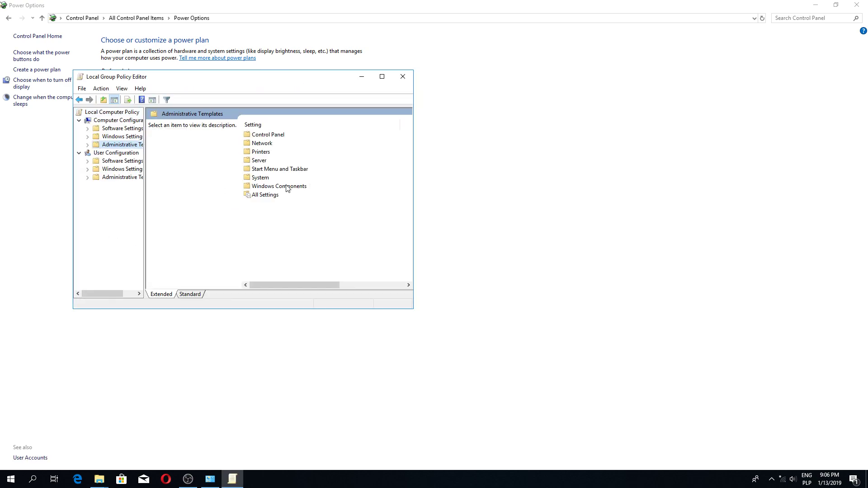
{"action": "double_click", "coordinate": [271, 195]}
Find the Allow Cortana policy in All Settings, set it to Disabled and apply the change.
{"action": "scroll", "coordinate": [333, 207], "scroll_direction": "down", "scroll_amount": 10}
{"action": "scroll", "coordinate": [352, 237], "scroll_direction": "down", "scroll_amount": 15}
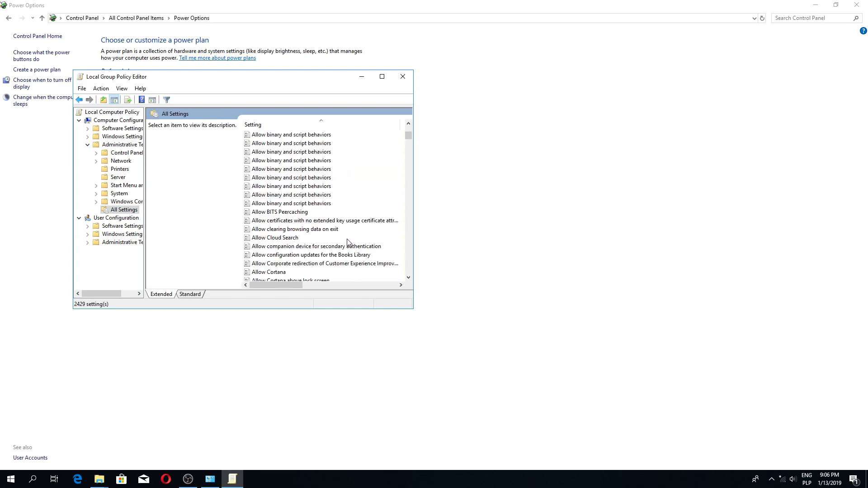
{"action": "left_click", "coordinate": [275, 274]}
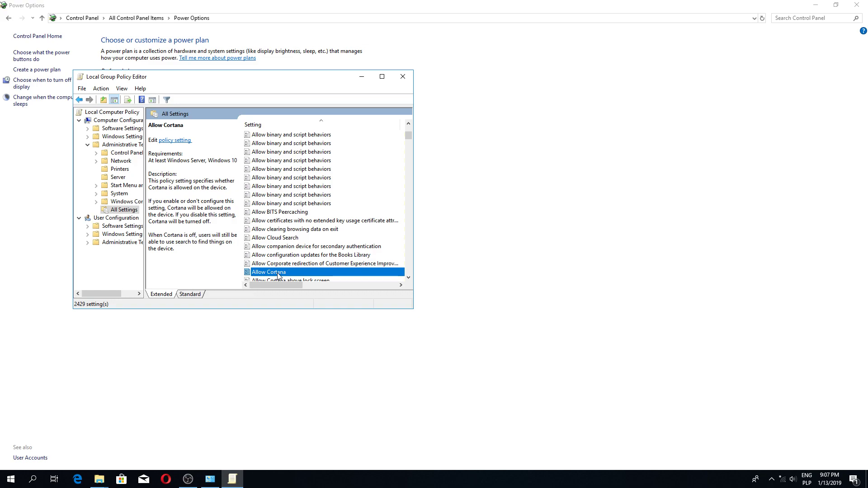
{"action": "double_click", "coordinate": [281, 273]}
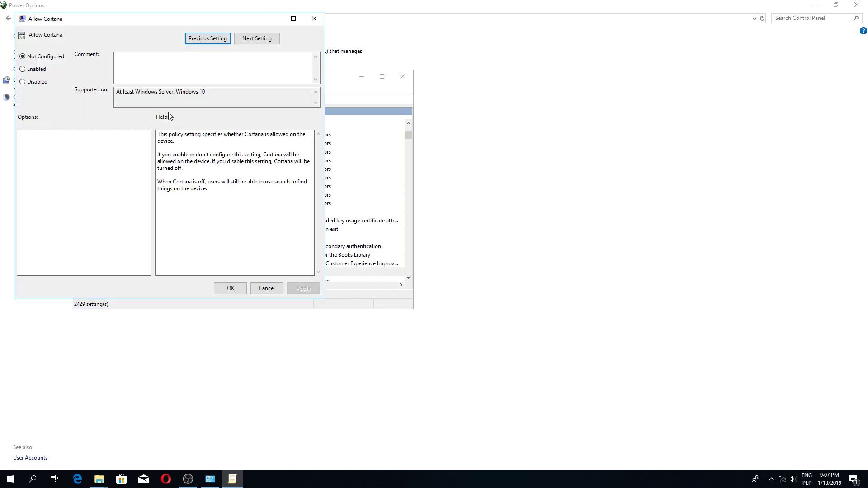
{"action": "left_click", "coordinate": [32, 82]}
{"action": "left_click", "coordinate": [310, 289]}
{"action": "left_click", "coordinate": [231, 289]}
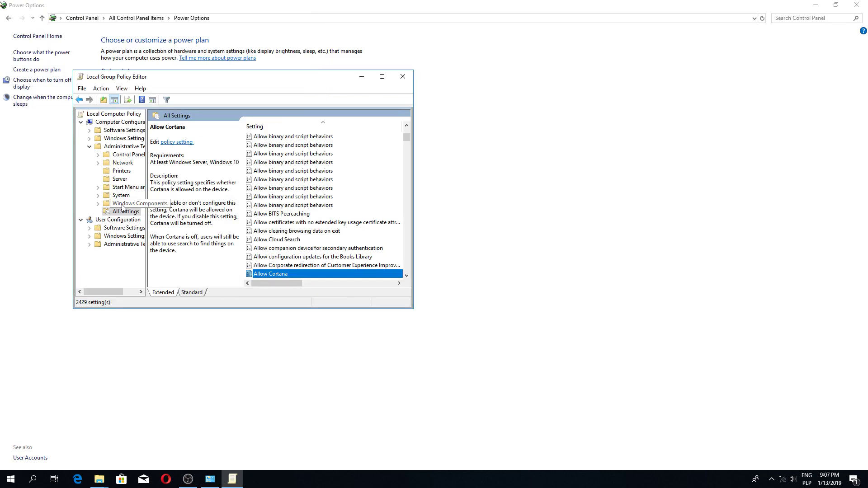
Go to Windows Components, open the Windows Defender SmartScreen folder and its Explorer subfolder.
{"action": "left_click", "coordinate": [123, 203]}
{"action": "left_click_drag", "start_coordinate": [409, 148], "coordinate": [391, 252]}
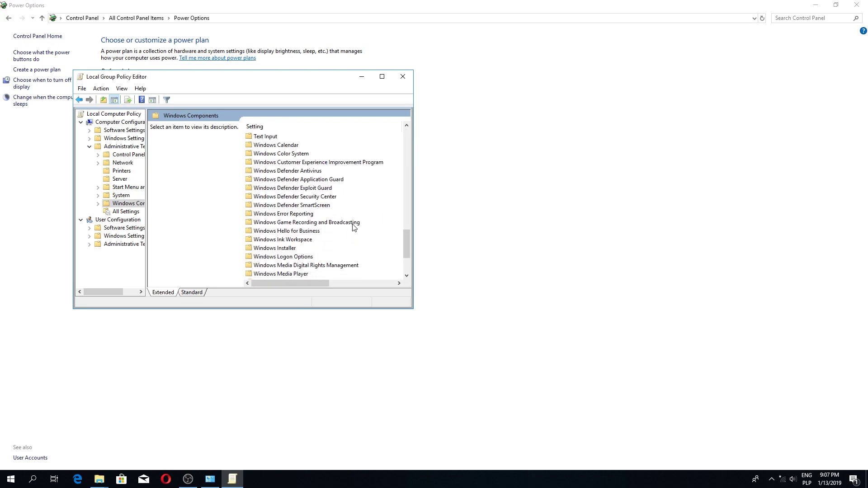
{"action": "double_click", "coordinate": [313, 206]}
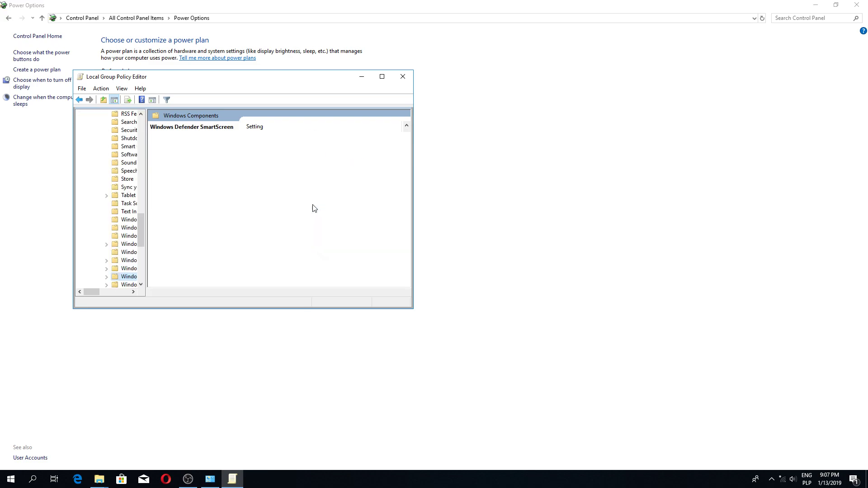
{"action": "double_click", "coordinate": [263, 137]}
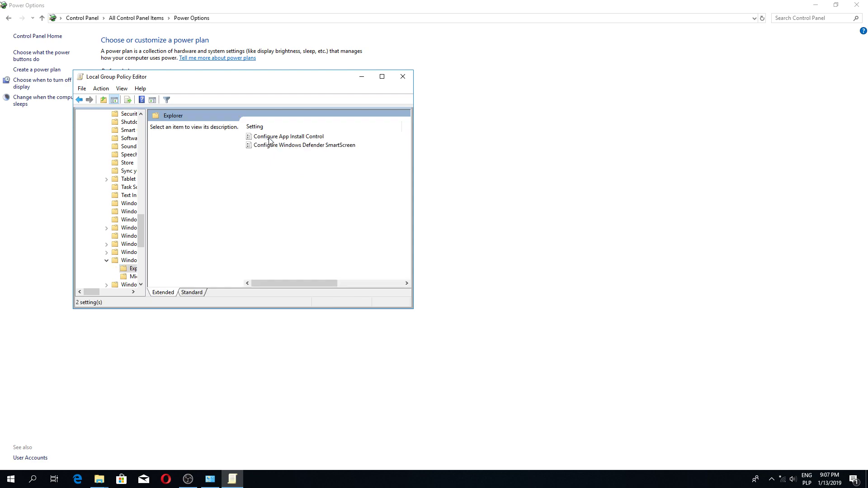
Set the policies Configure App Install Control and Configure Windows Defender SmartScreen to Disabled.
{"action": "double_click", "coordinate": [280, 136]}
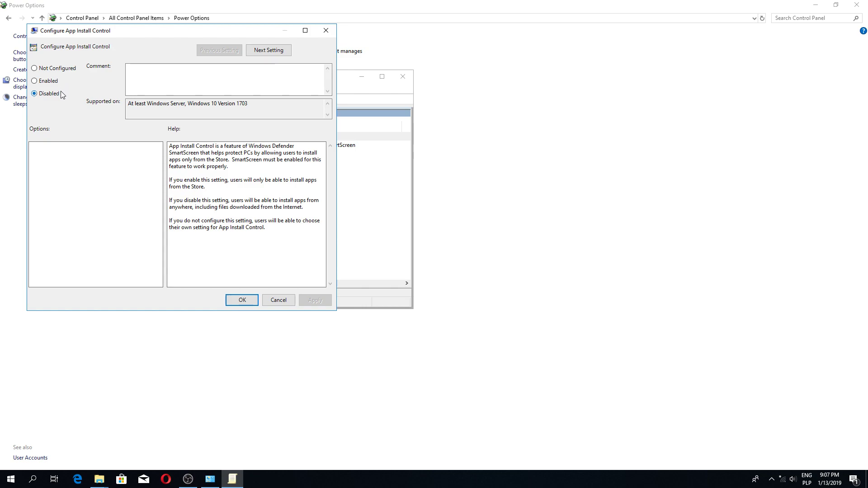
{"action": "left_click", "coordinate": [248, 301]}
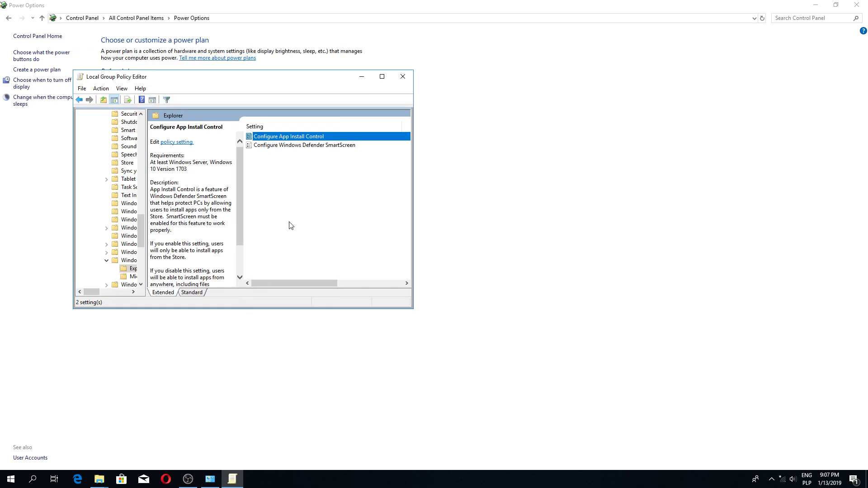
{"action": "double_click", "coordinate": [294, 146]}
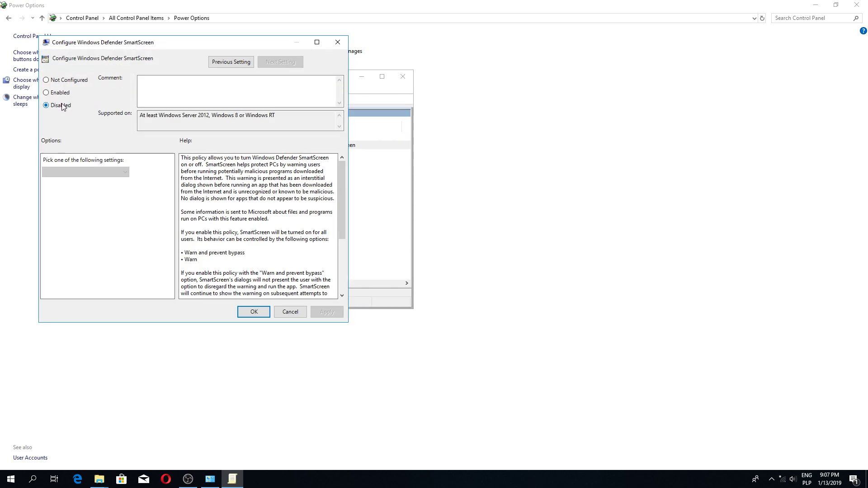
{"action": "left_click", "coordinate": [252, 311]}
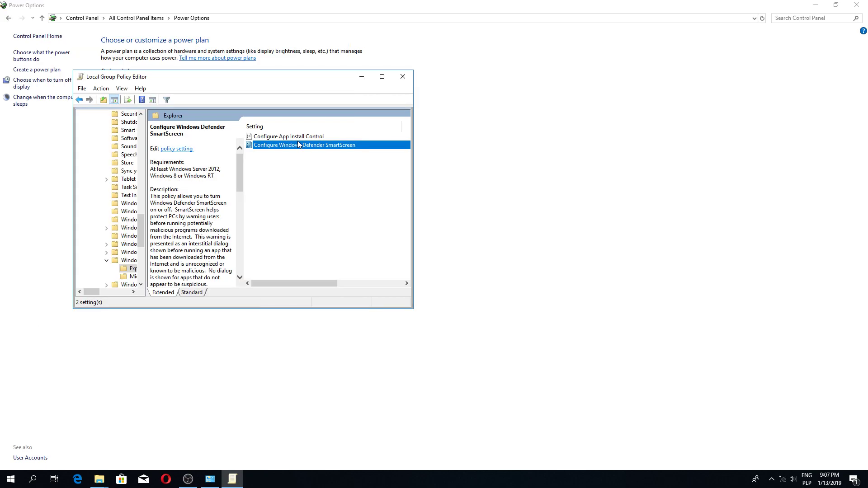
Return to the Windows Components folder, look through its remaining policy folders and close the Local Group Policy Editor.
{"action": "left_click", "coordinate": [80, 100]}
{"action": "left_click", "coordinate": [80, 99]}
{"action": "scroll", "coordinate": [339, 245], "scroll_direction": "down", "scroll_amount": 18}
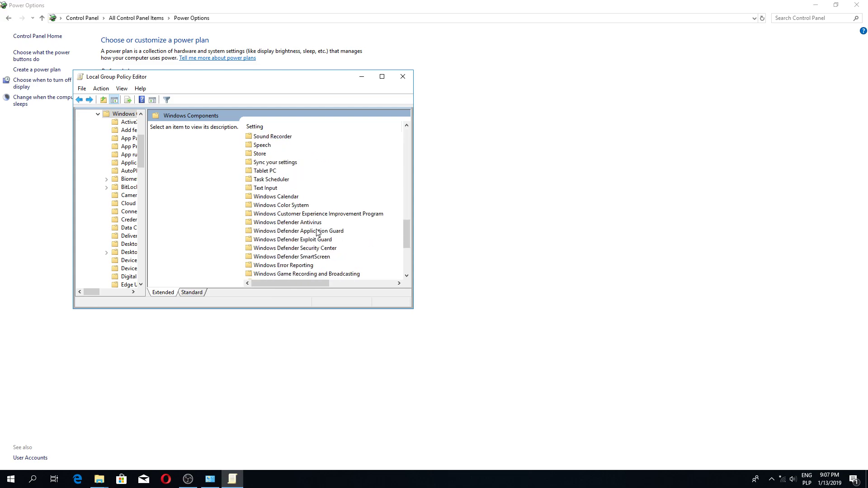
{"action": "scroll", "coordinate": [306, 244], "scroll_direction": "down", "scroll_amount": 1}
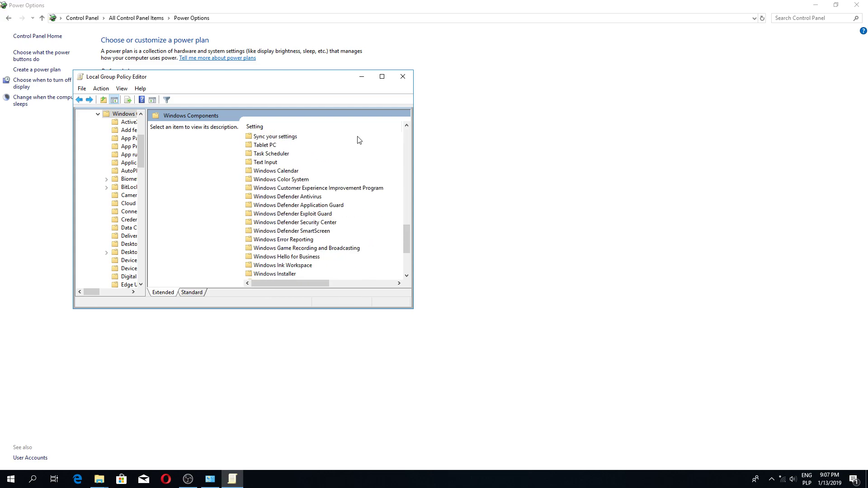
{"action": "left_click", "coordinate": [403, 76]}
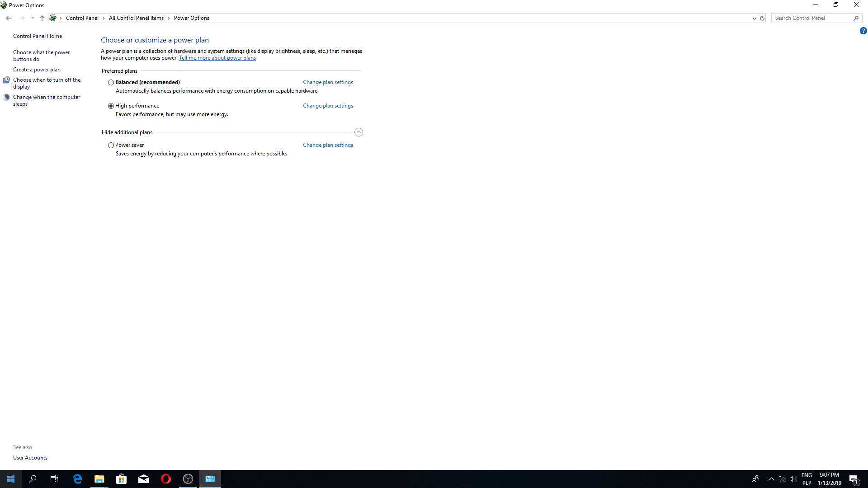
{"action": "left_click", "coordinate": [11, 479]}
{"action": "left_click", "coordinate": [11, 479]}
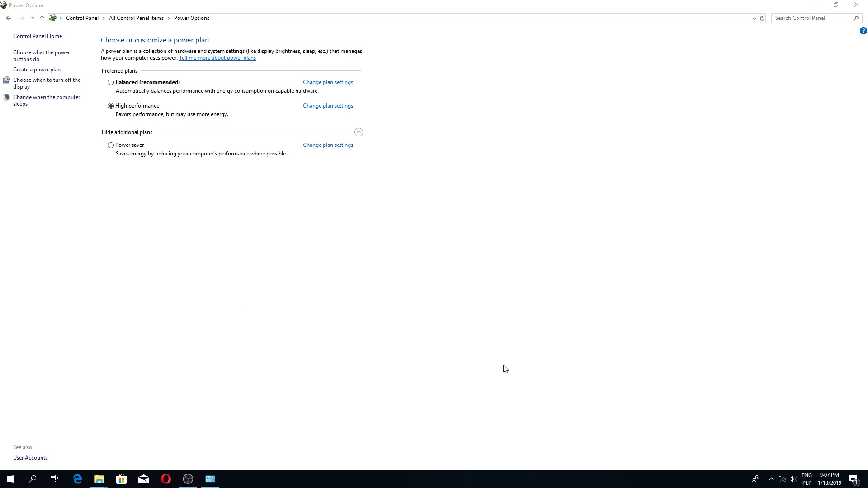
Start the task manager, view Process Hacker's About information and close the program.
{"action": "right_click", "coordinate": [267, 479]}
{"action": "left_click", "coordinate": [303, 435]}
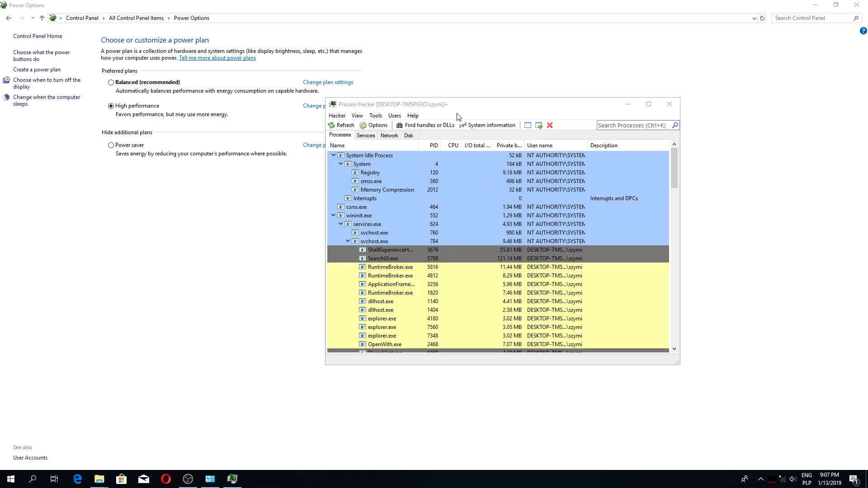
{"action": "left_click", "coordinate": [417, 116]}
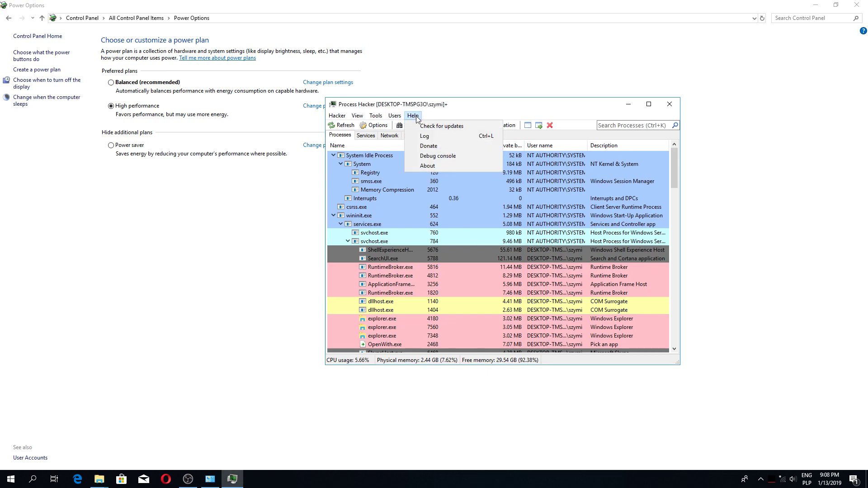
{"action": "left_click", "coordinate": [433, 166]}
{"action": "left_click", "coordinate": [584, 159]}
{"action": "left_click", "coordinate": [669, 104]}
In File Explorer, go to the Proces Hacker 3.0 folder inside aplikacje 2019 on Local Disk (D:).
{"action": "mouse_move", "coordinate": [96, 483]}
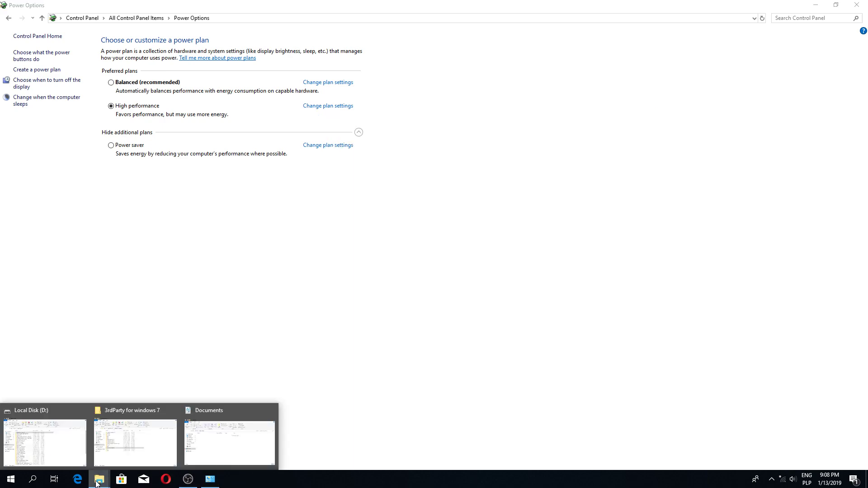
{"action": "left_click", "coordinate": [45, 441]}
{"action": "double_click", "coordinate": [280, 178]}
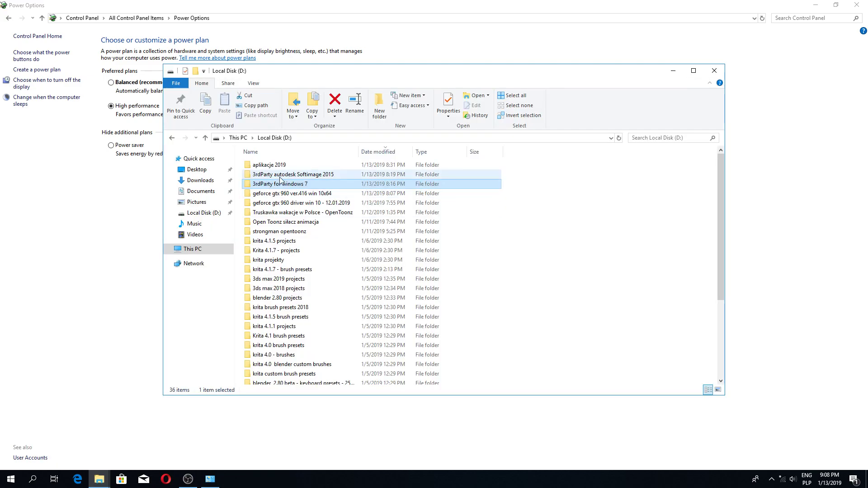
{"action": "scroll", "coordinate": [298, 284], "scroll_direction": "down", "scroll_amount": 20}
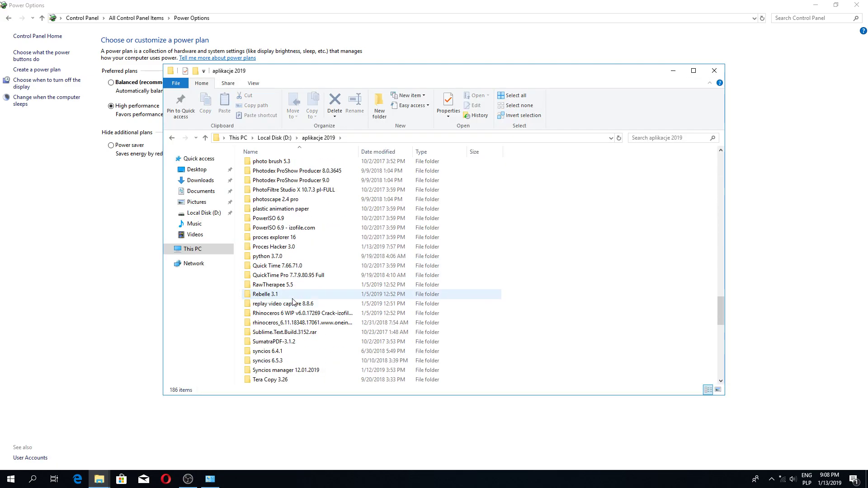
{"action": "double_click", "coordinate": [283, 249]}
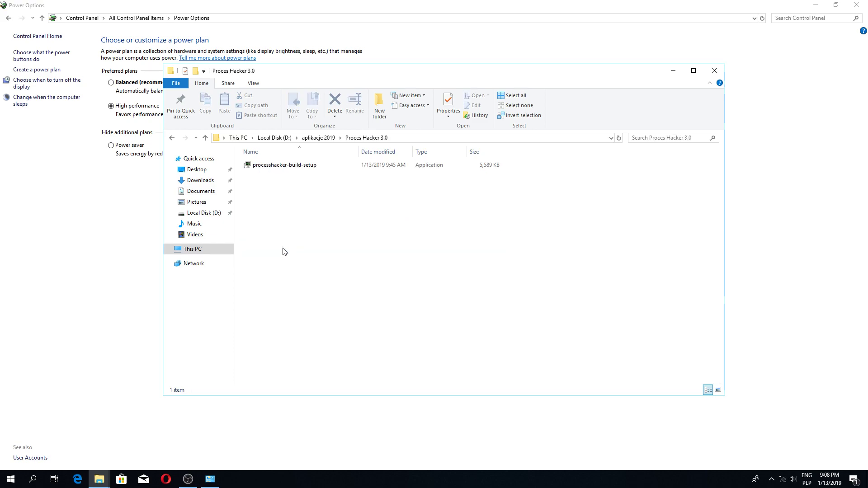
Run processhacker-build-setup, install Process Hacker with KProcessHacker as a service, and close the program when it starts.
{"action": "double_click", "coordinate": [308, 167]}
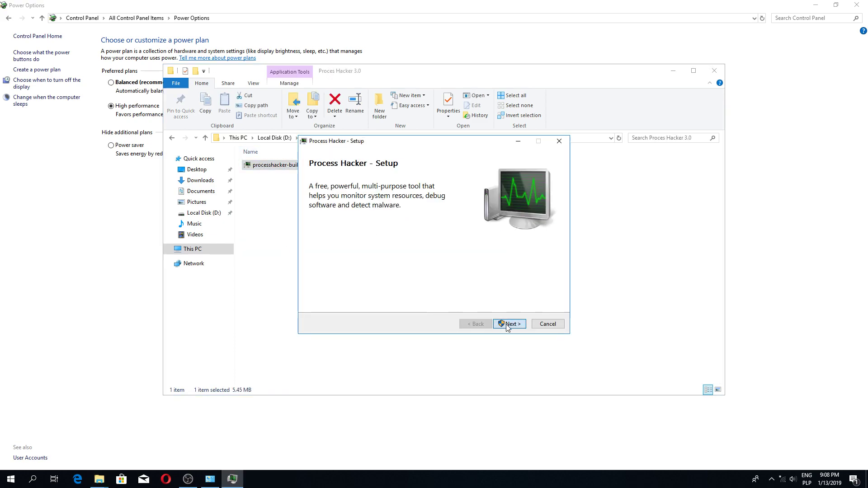
{"action": "left_click", "coordinate": [509, 325]}
{"action": "left_click", "coordinate": [508, 324]}
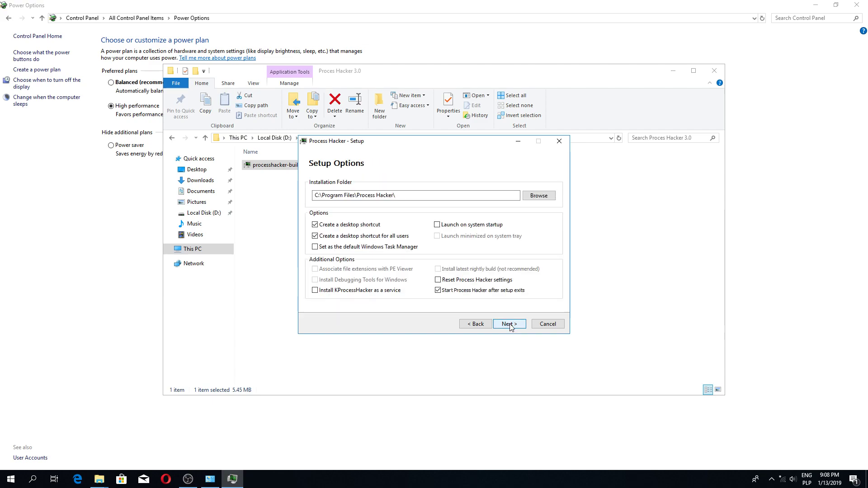
{"action": "left_click", "coordinate": [346, 291]}
{"action": "left_click", "coordinate": [518, 325]}
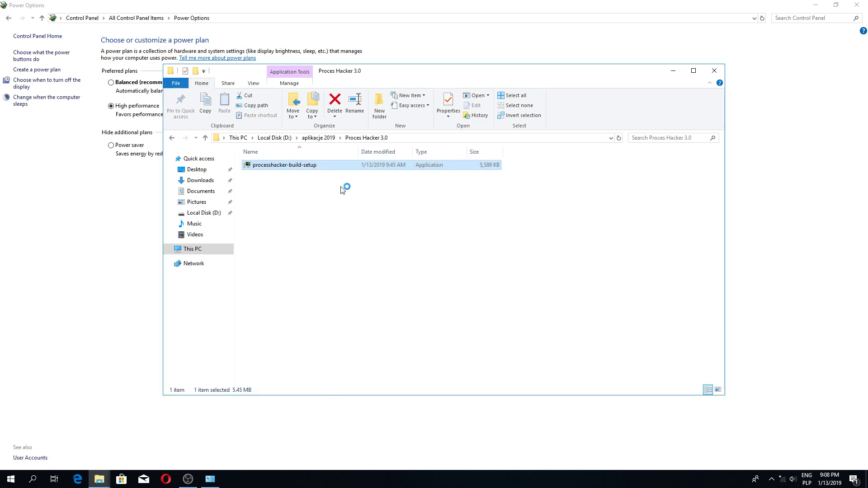
{"action": "left_click", "coordinate": [771, 479]}
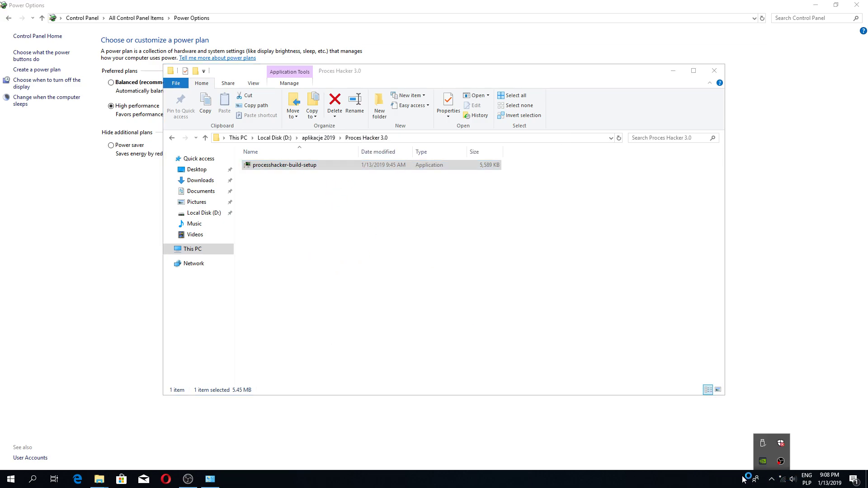
{"action": "double_click", "coordinate": [762, 460]}
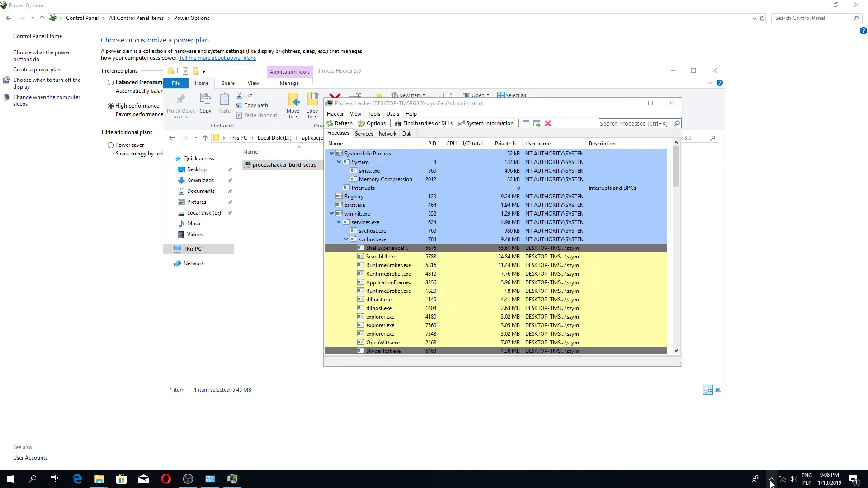
{"action": "left_click", "coordinate": [679, 102]}
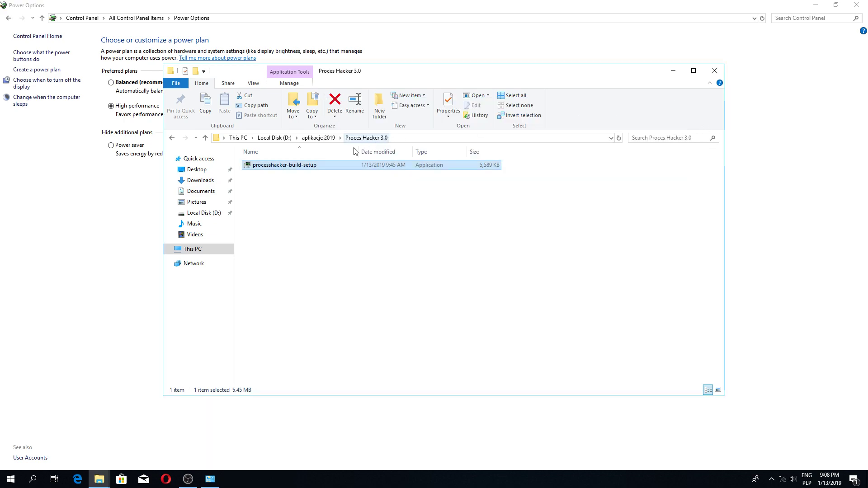
Turn on compatibility mode in the properties of the processhacker-build-setup file and apply the change.
{"action": "right_click", "coordinate": [311, 169]}
{"action": "left_click", "coordinate": [337, 405]}
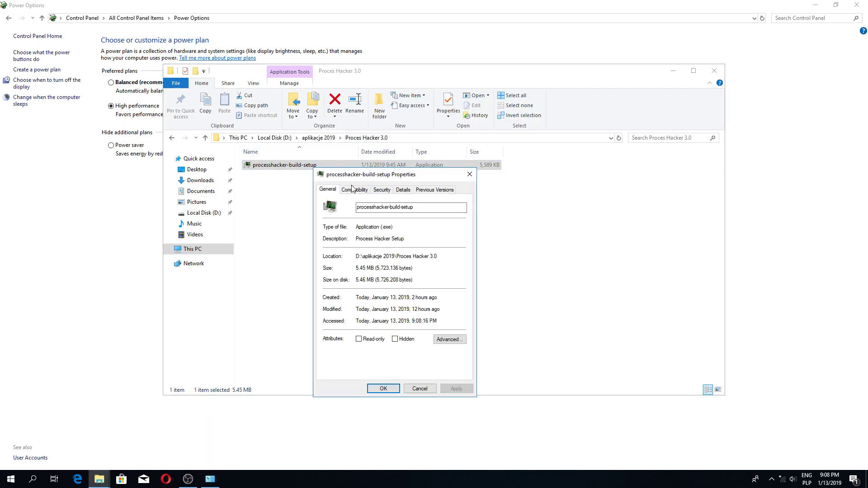
{"action": "left_click", "coordinate": [355, 189]}
{"action": "left_click", "coordinate": [344, 250]}
{"action": "left_click", "coordinate": [454, 389]}
{"action": "left_click", "coordinate": [382, 387]}
Rerun processhacker-build-setup and install Process Hacker with KProcessHacker as a service and as the default Windows Task Manager.
{"action": "double_click", "coordinate": [291, 165]}
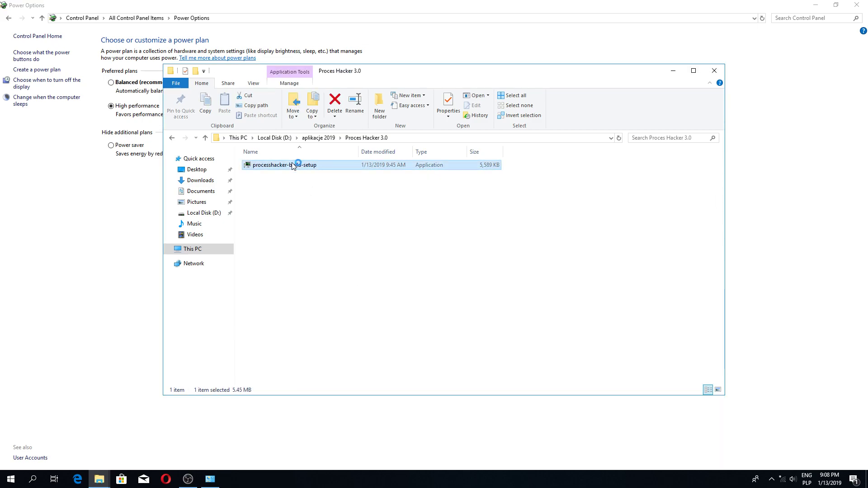
{"action": "left_click", "coordinate": [510, 324]}
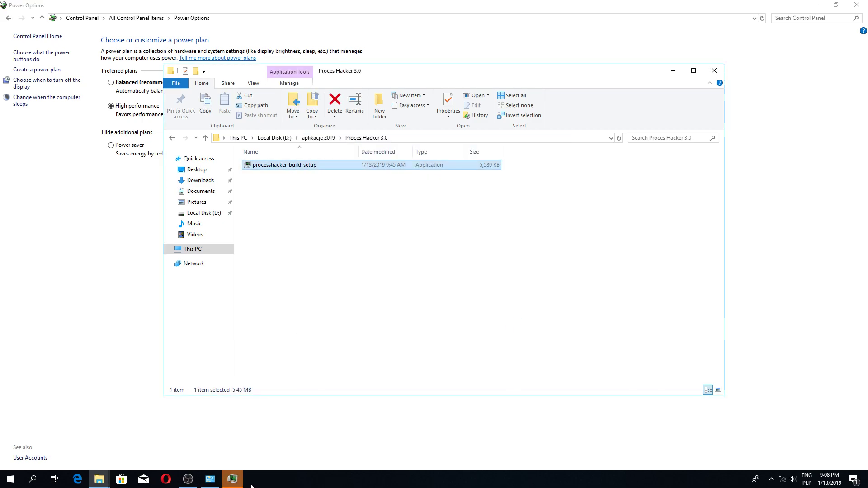
{"action": "left_click", "coordinate": [509, 324]}
{"action": "left_click", "coordinate": [509, 324]}
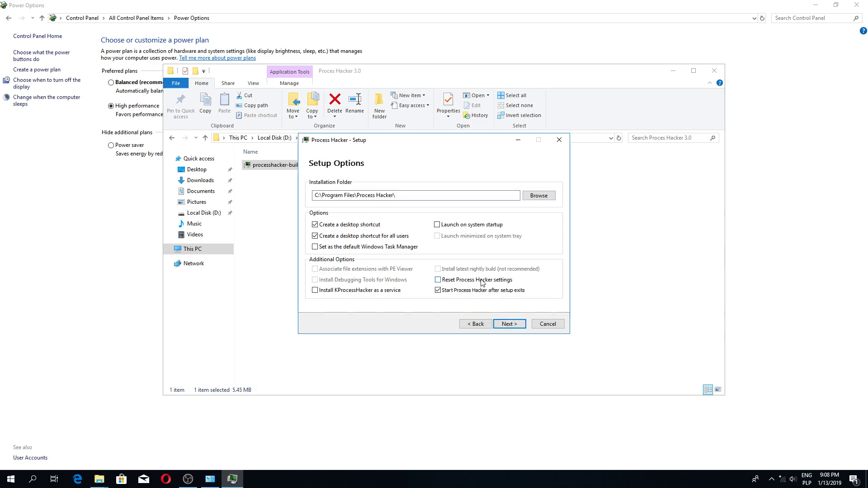
{"action": "left_click", "coordinate": [335, 291]}
{"action": "left_click", "coordinate": [364, 250]}
{"action": "left_click", "coordinate": [465, 292]}
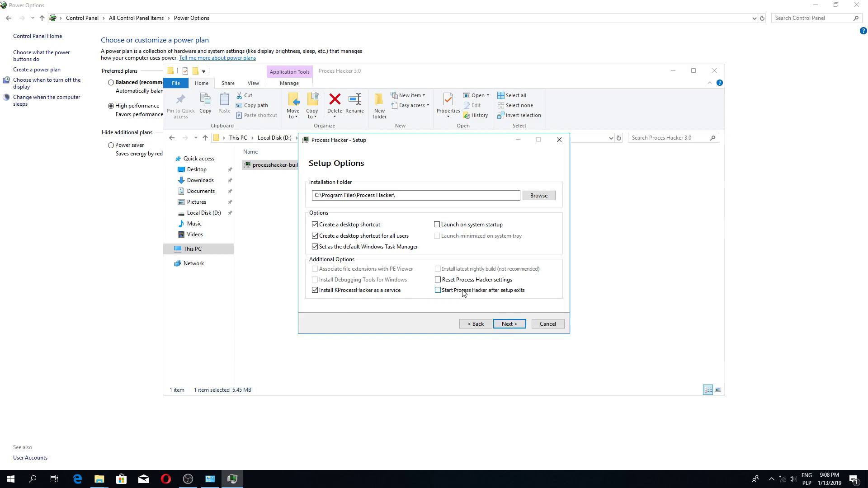
{"action": "left_click", "coordinate": [506, 323]}
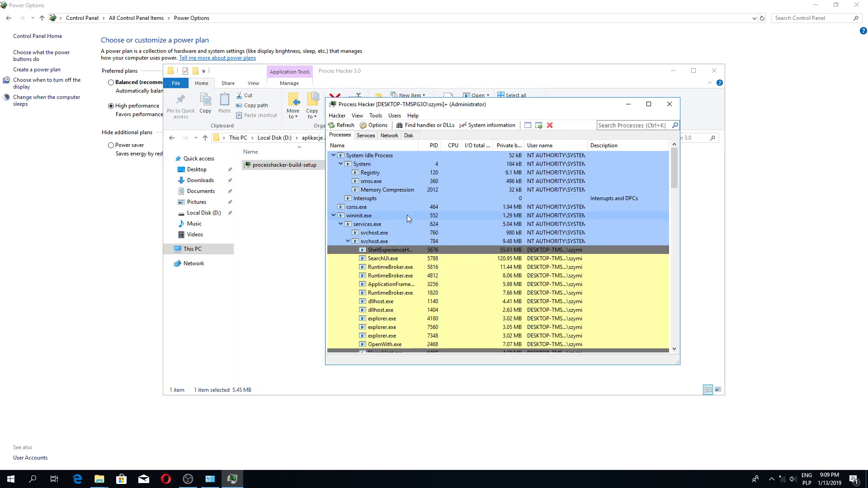
Check Process Hacker's version in its About information, browse its list of services and close the program.
{"action": "left_click", "coordinate": [413, 116]}
{"action": "left_click", "coordinate": [429, 166]}
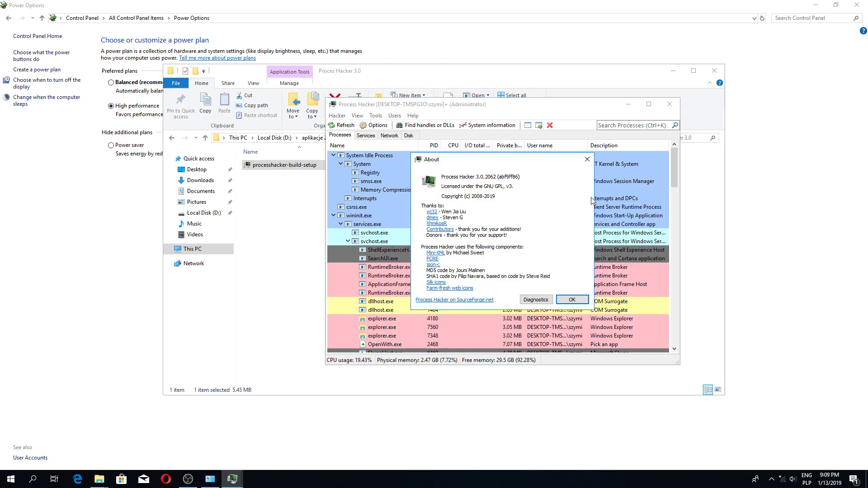
{"action": "left_click", "coordinate": [572, 304]}
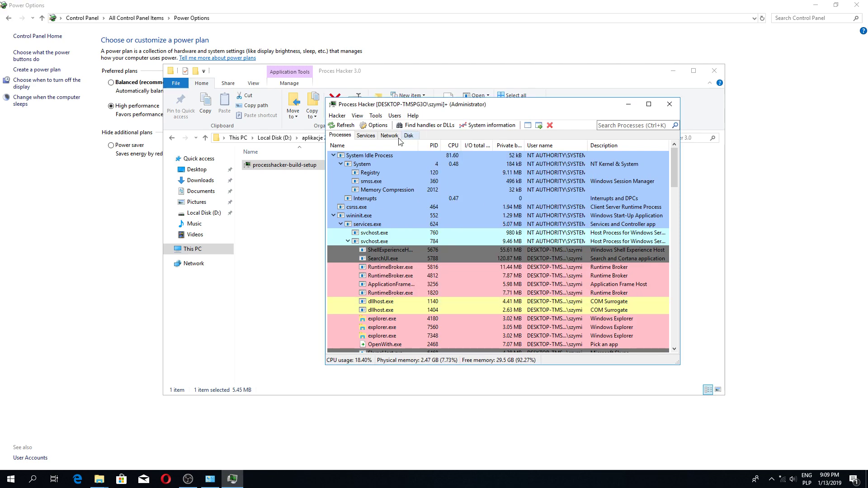
{"action": "left_click", "coordinate": [365, 135]}
{"action": "scroll", "coordinate": [413, 265], "scroll_direction": "down", "scroll_amount": 8}
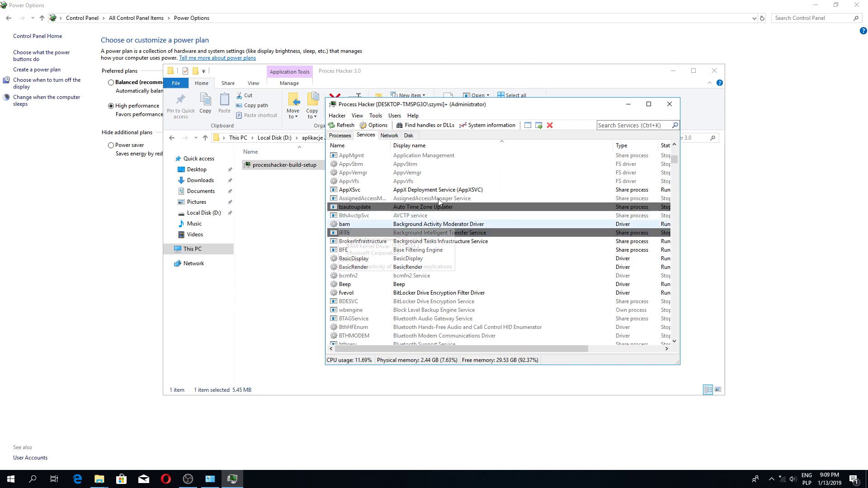
{"action": "left_click", "coordinate": [670, 104]}
Launch the task manager replacement, examine the I/O graph in System Information and close that window.
{"action": "right_click", "coordinate": [316, 479]}
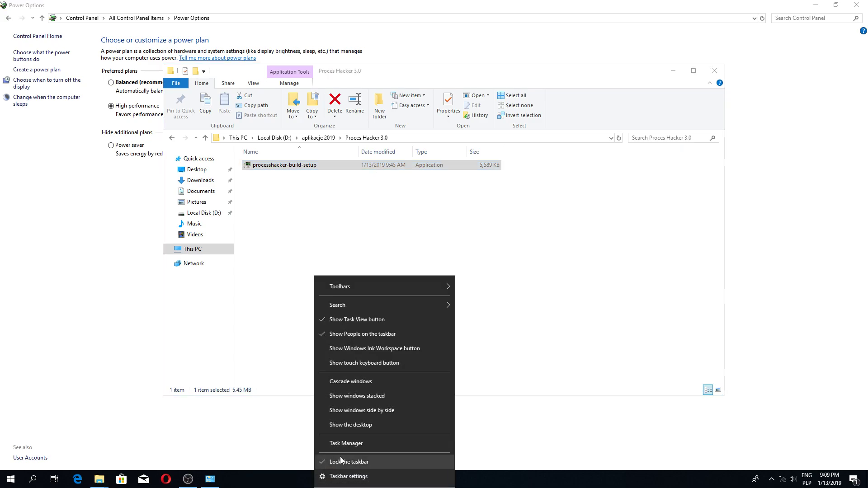
{"action": "left_click", "coordinate": [378, 444]}
{"action": "left_click", "coordinate": [492, 126]}
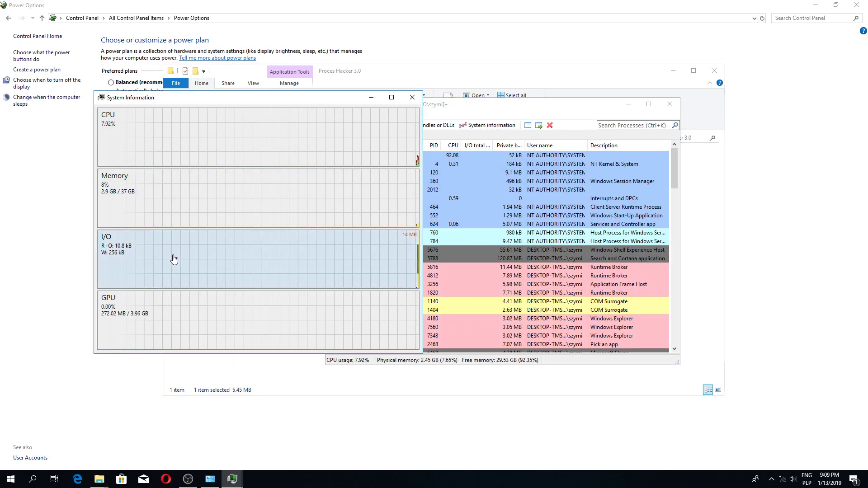
{"action": "left_click", "coordinate": [285, 267]}
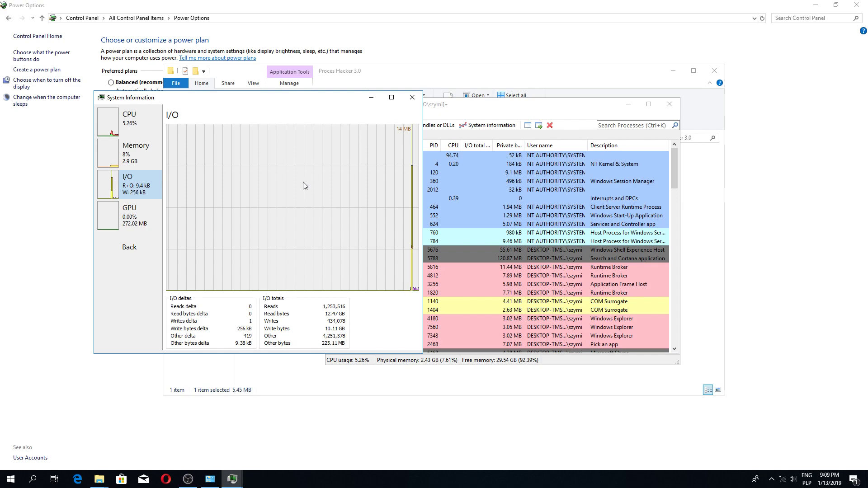
{"action": "left_click", "coordinate": [408, 101]}
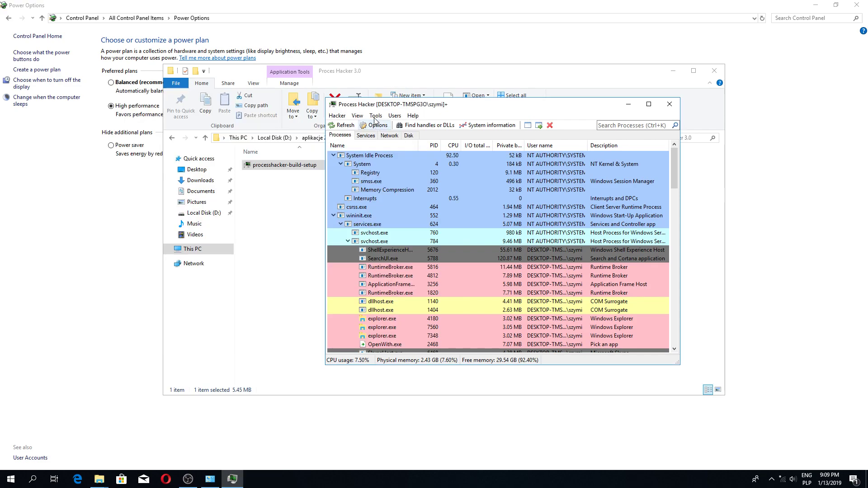
Start Windows Task Manager from Process Hacker, watch the Disk 0 (C: D:) performance, close Process Hacker and minimize File Explorer.
{"action": "left_click", "coordinate": [358, 115]}
{"action": "mouse_move", "coordinate": [376, 116]}
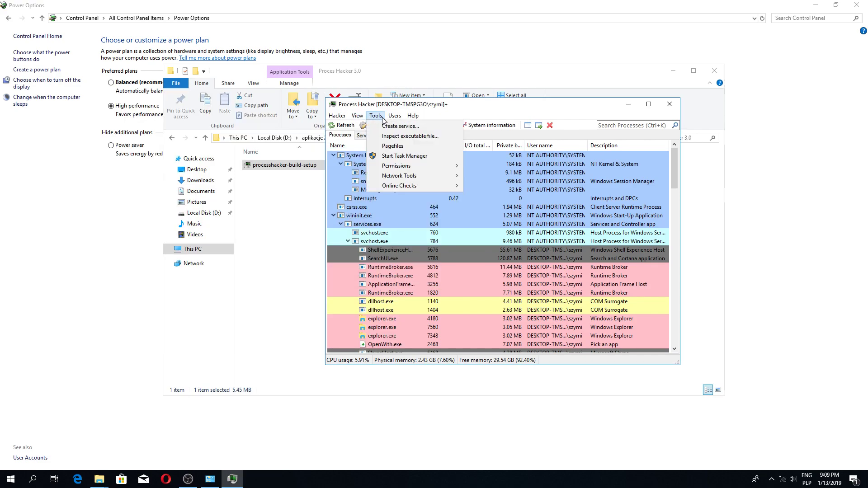
{"action": "left_click", "coordinate": [404, 156]}
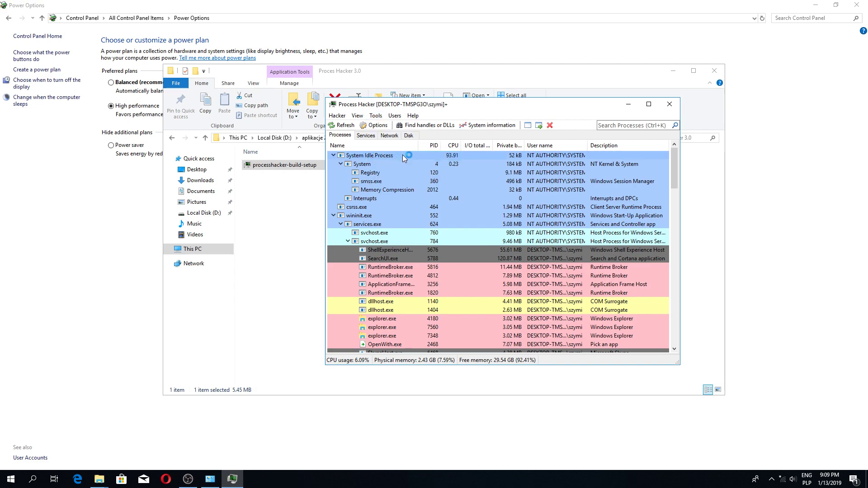
{"action": "left_click", "coordinate": [133, 112]}
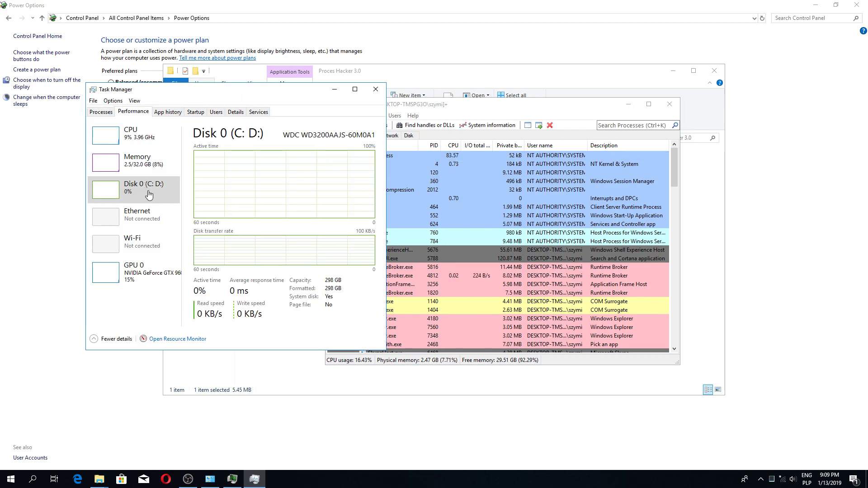
{"action": "left_click", "coordinate": [669, 104]}
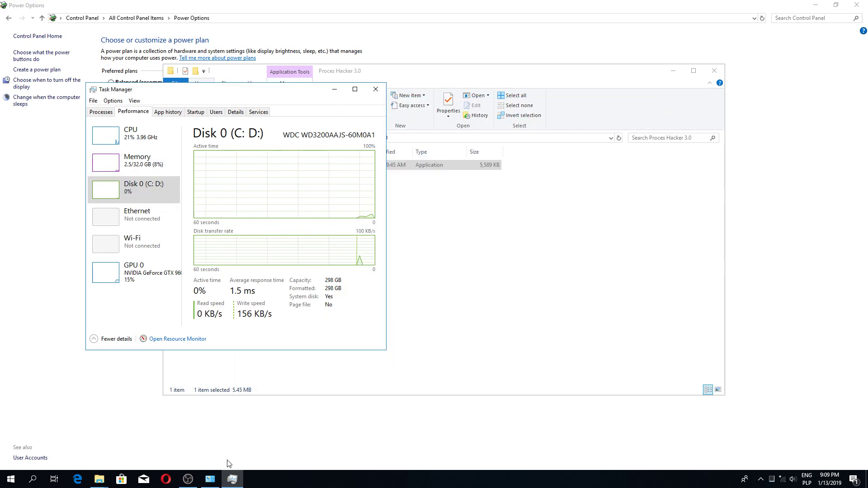
{"action": "left_click", "coordinate": [673, 71]}
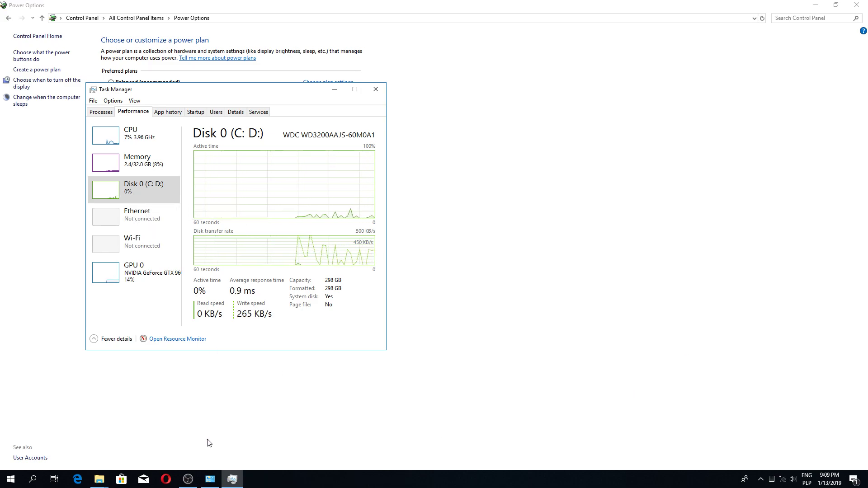
{"action": "left_click", "coordinate": [190, 482]}
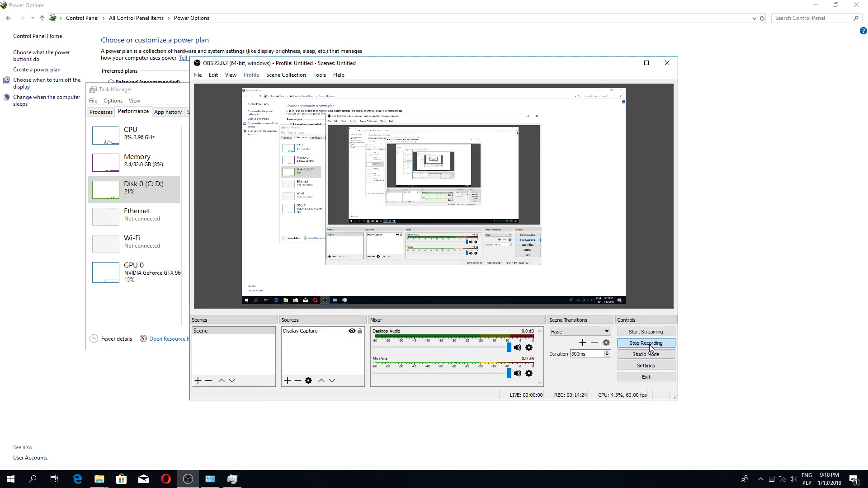